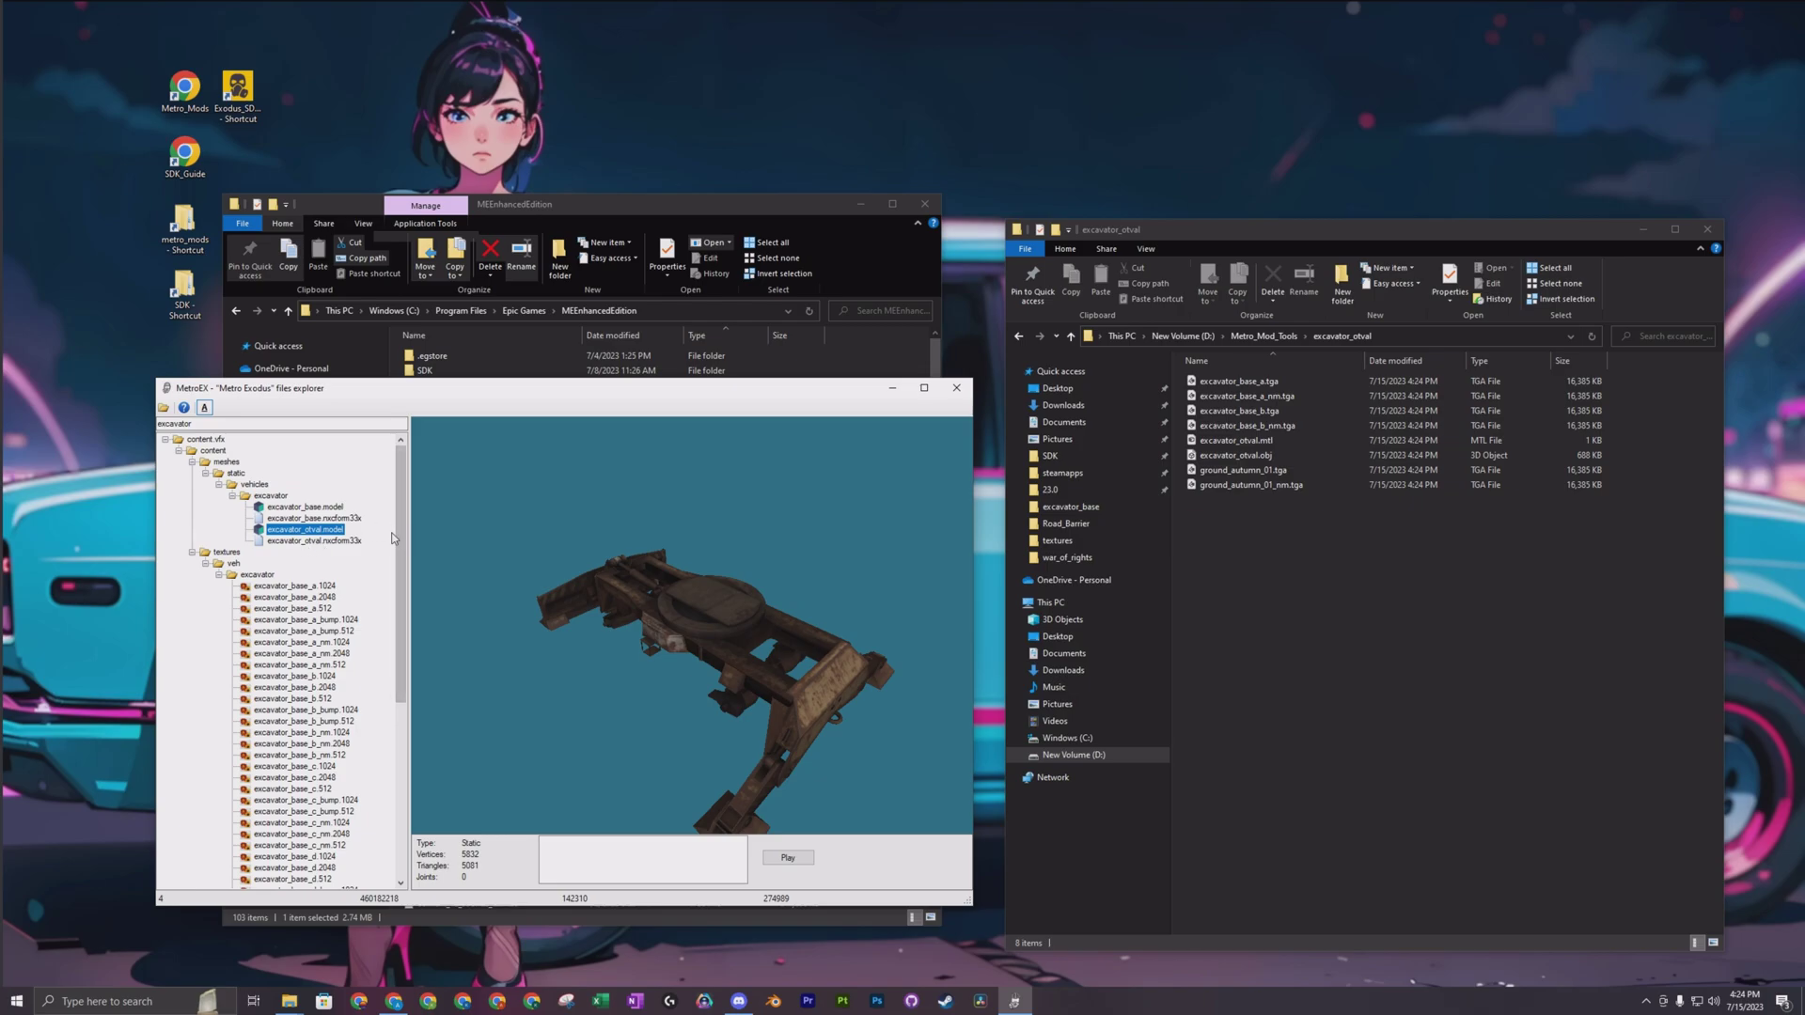
# Step: Look over the excavator_base_a and ground_autumn_01_nm TGA files in the excavator_otval folder
pyautogui.click(1299, 382)
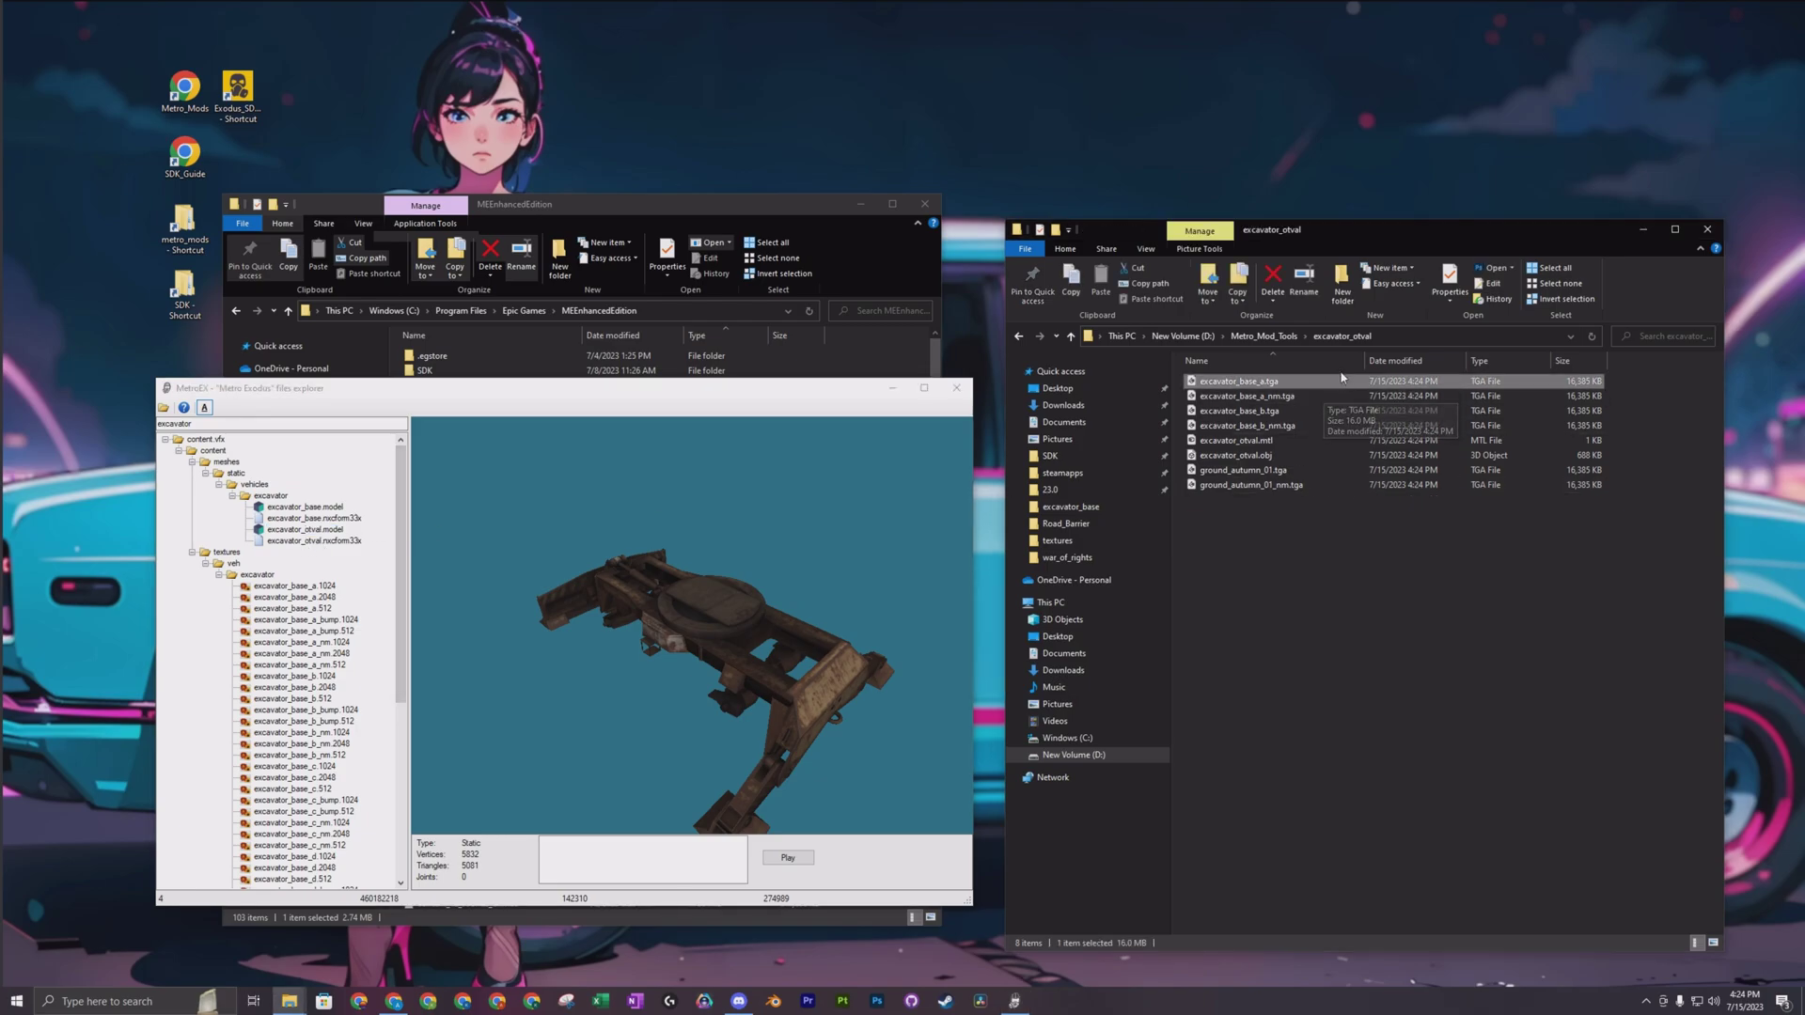
pyautogui.click(1298, 485)
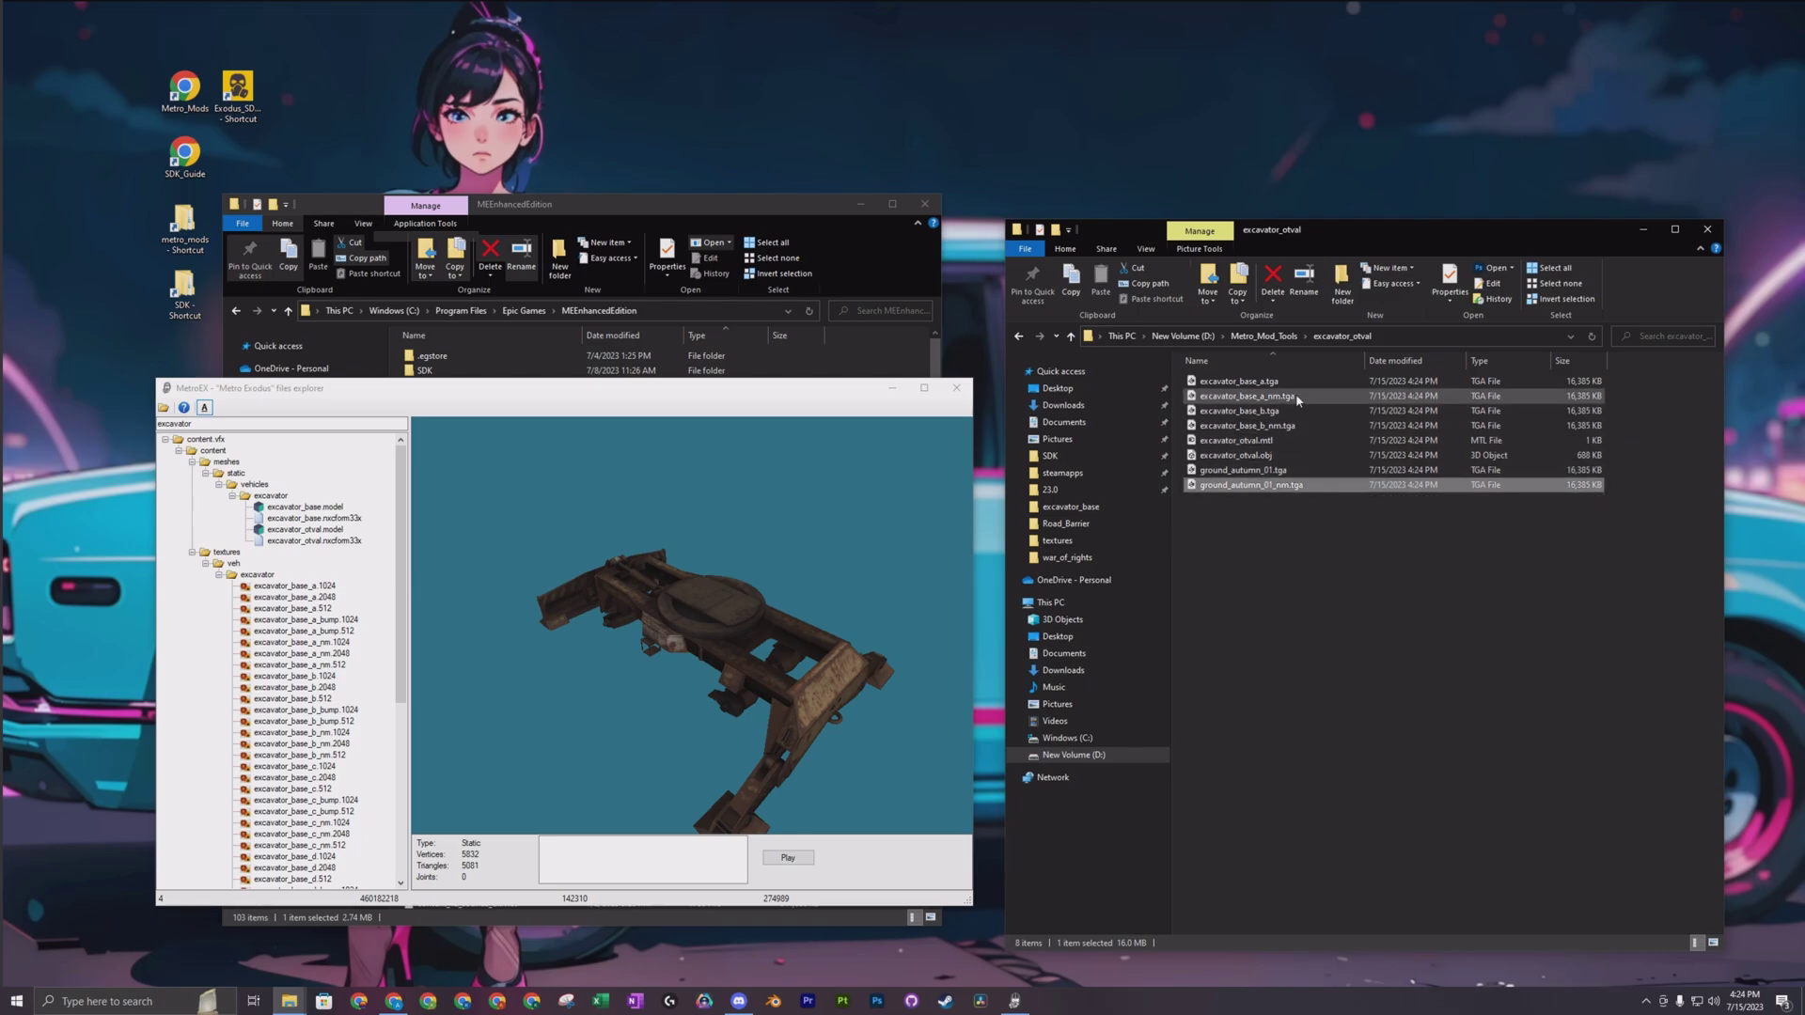
pyautogui.click(1365, 644)
# Step: Extract excavator_otval.nxcform33x from the MetroEX tree into the excavator_otval folder
pyautogui.click(326, 543)
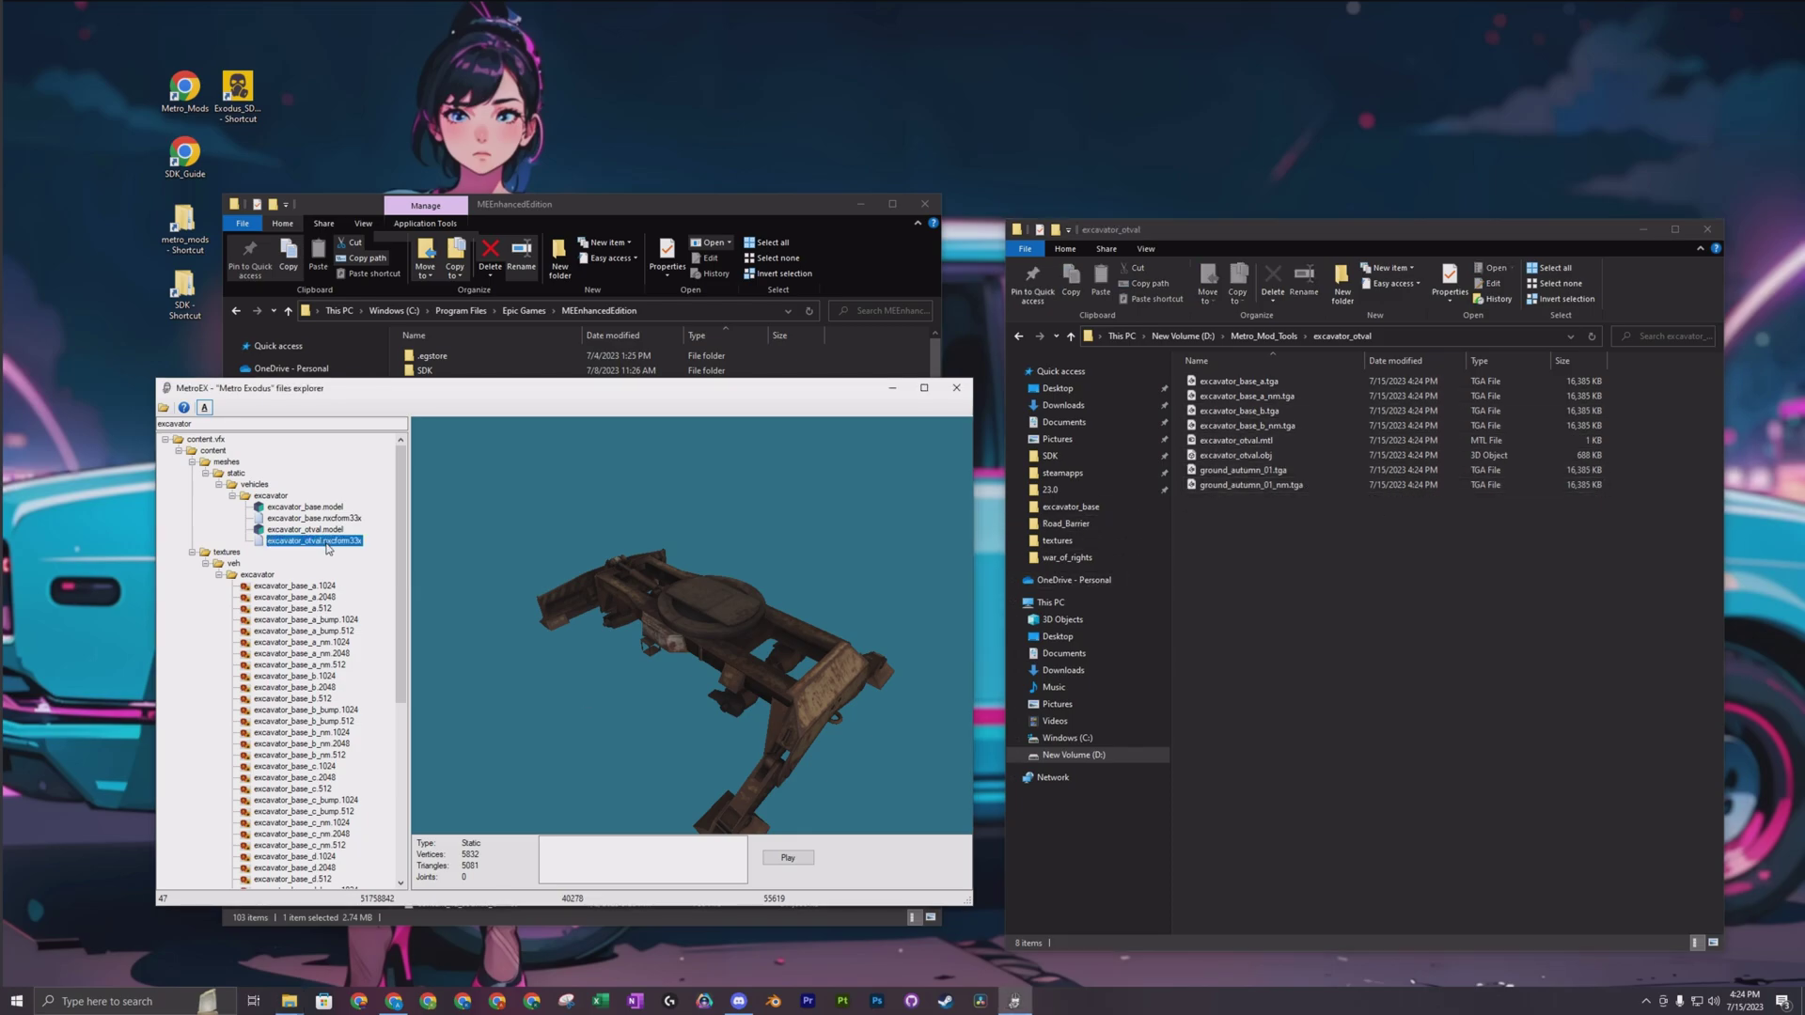
pyautogui.rightClick(327, 547)
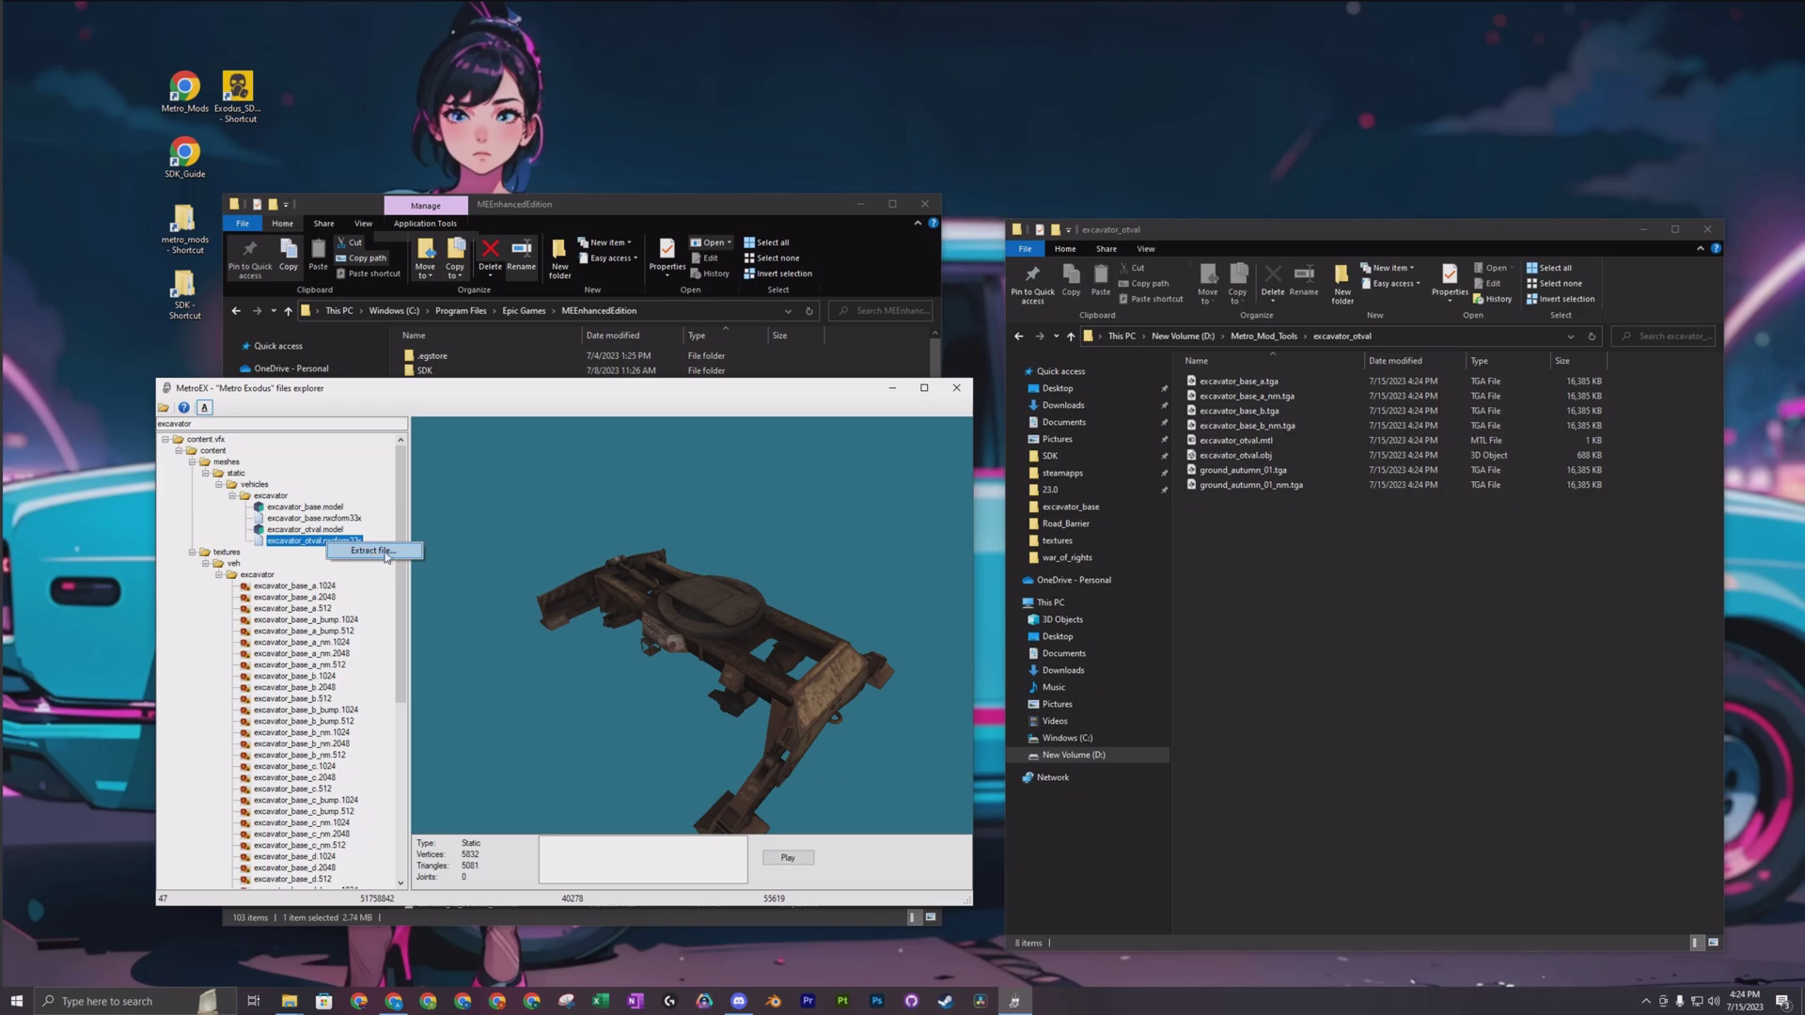
pyautogui.click(386, 552)
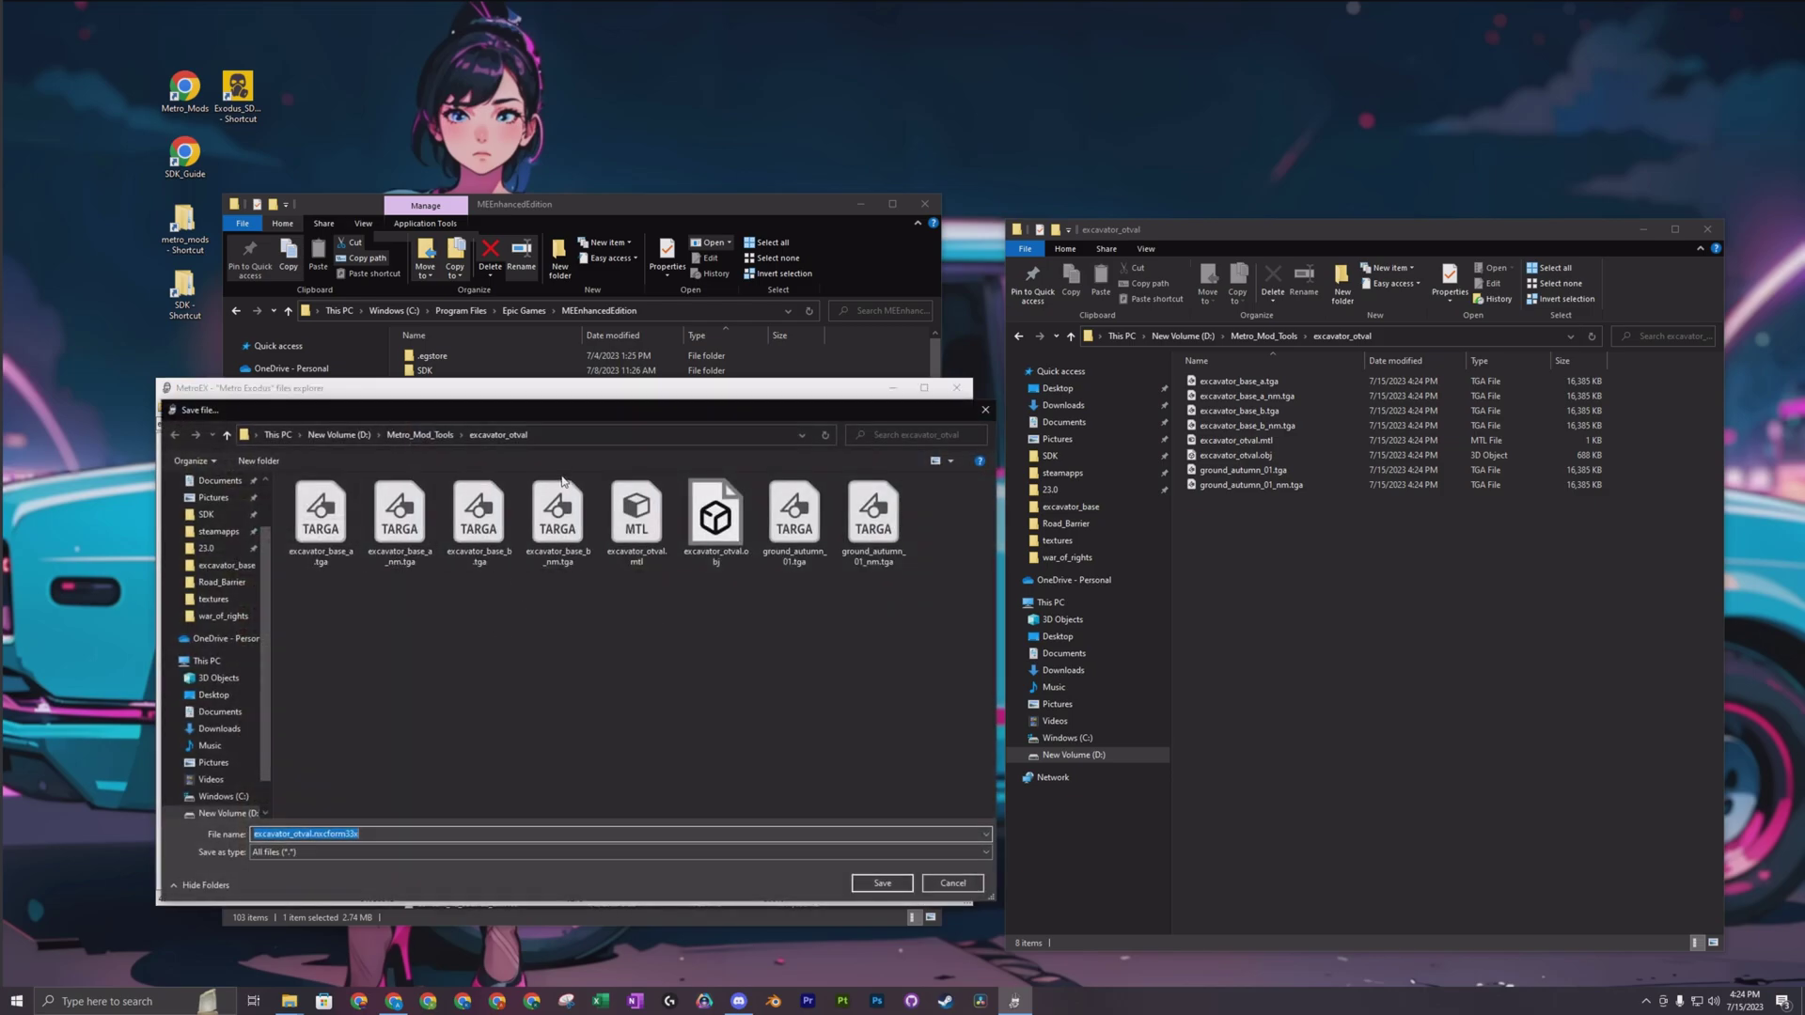
pyautogui.click(856, 884)
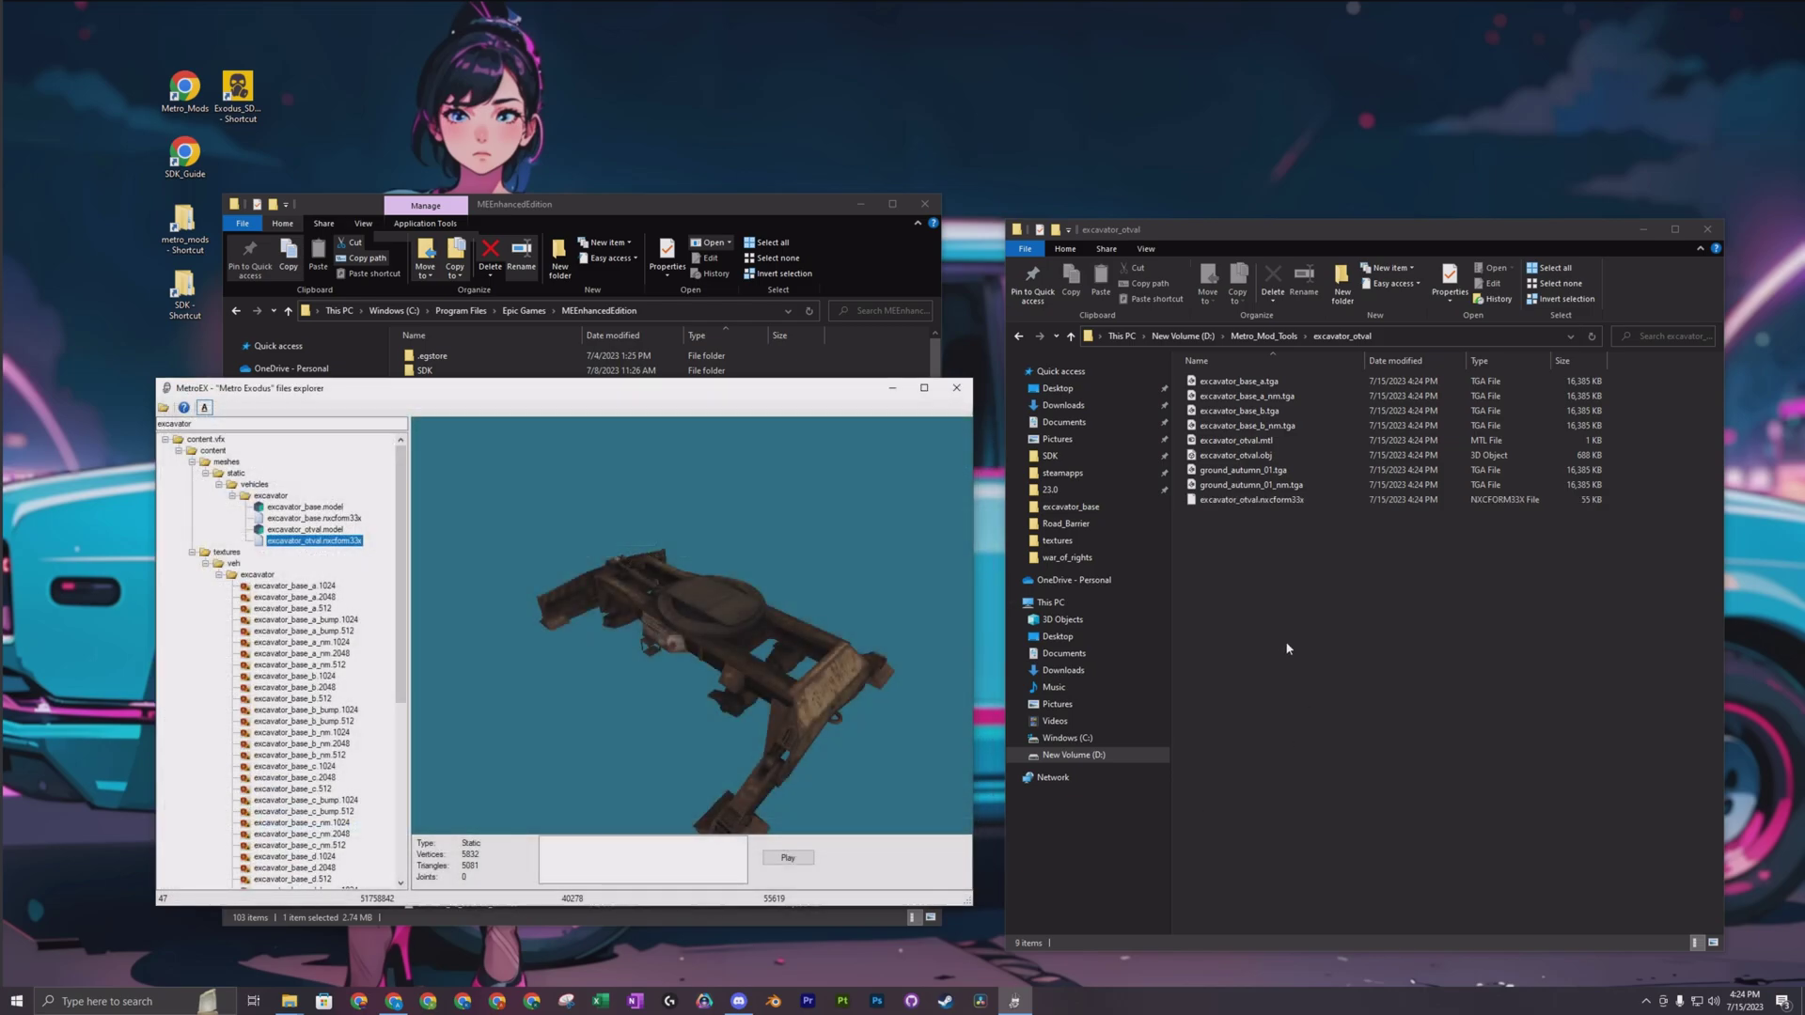
# Step: Reselect the excavator_otval.nxcform33x entry and review the nine extracted files, including excavator_otval.obj
pyautogui.click(333, 530)
pyautogui.click(335, 541)
pyautogui.click(338, 530)
pyautogui.click(340, 542)
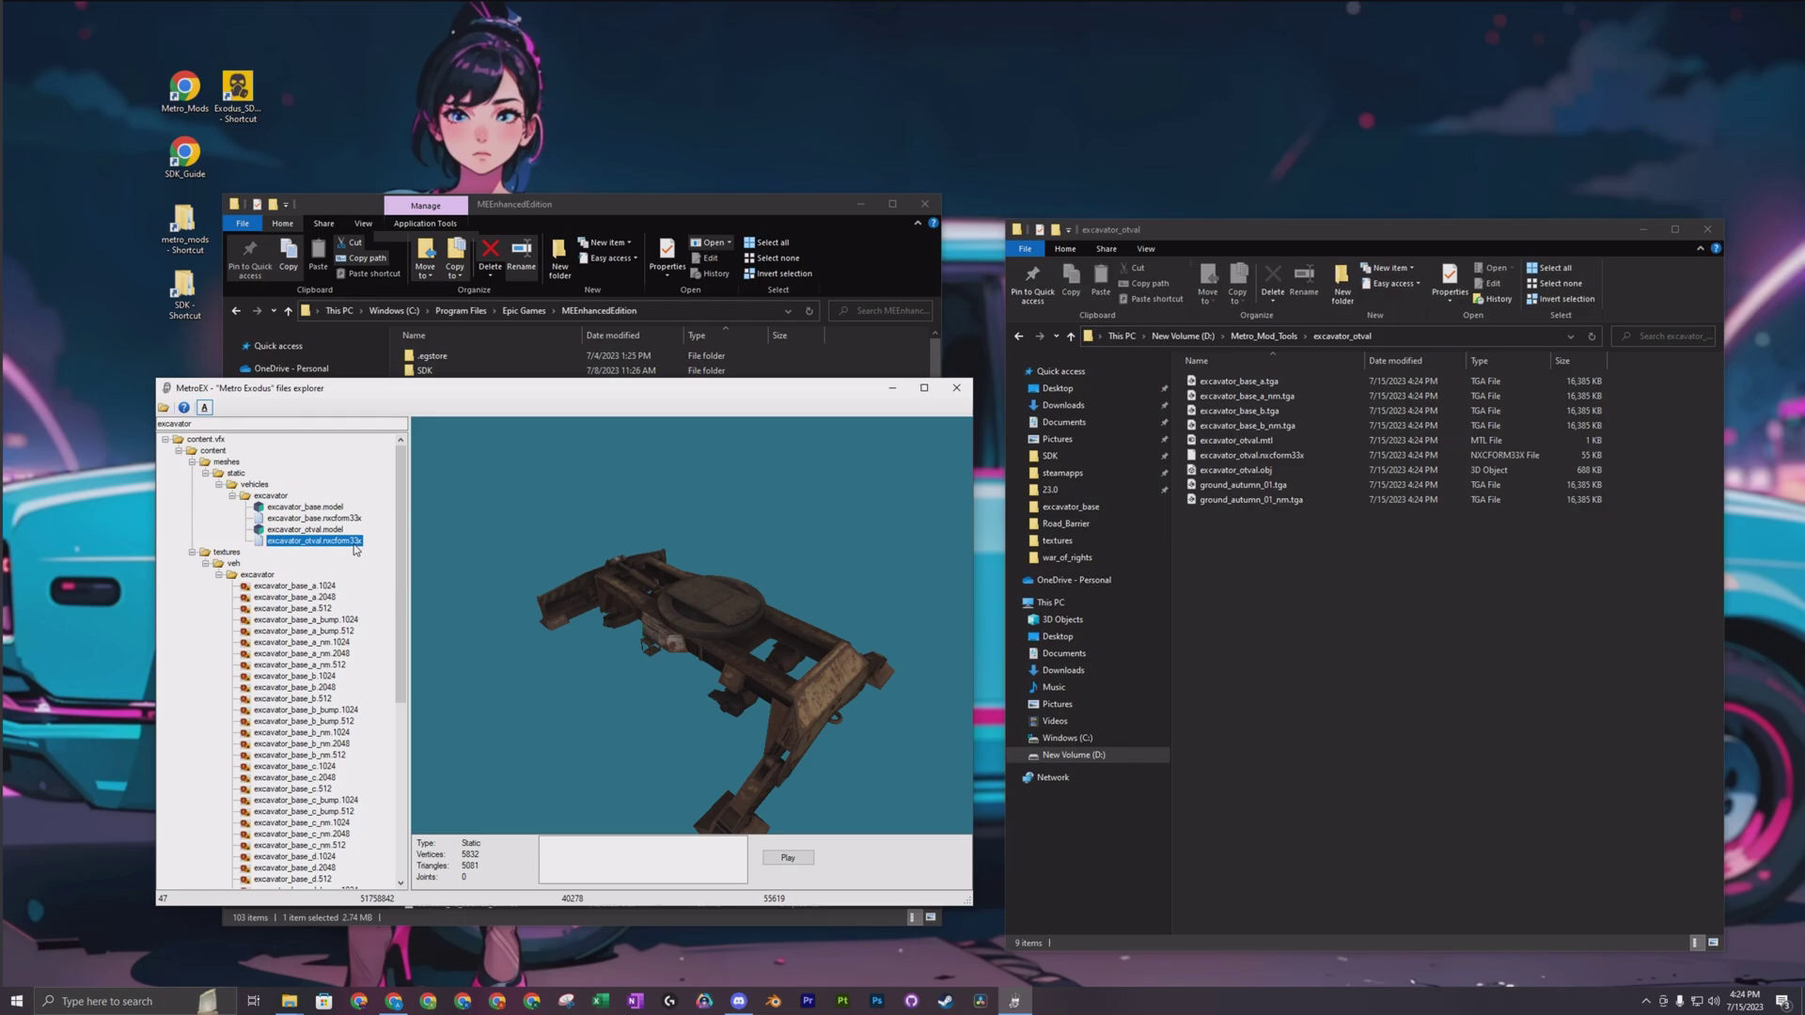
pyautogui.moveTo(1340, 566); pyautogui.dragTo(1192, 375)
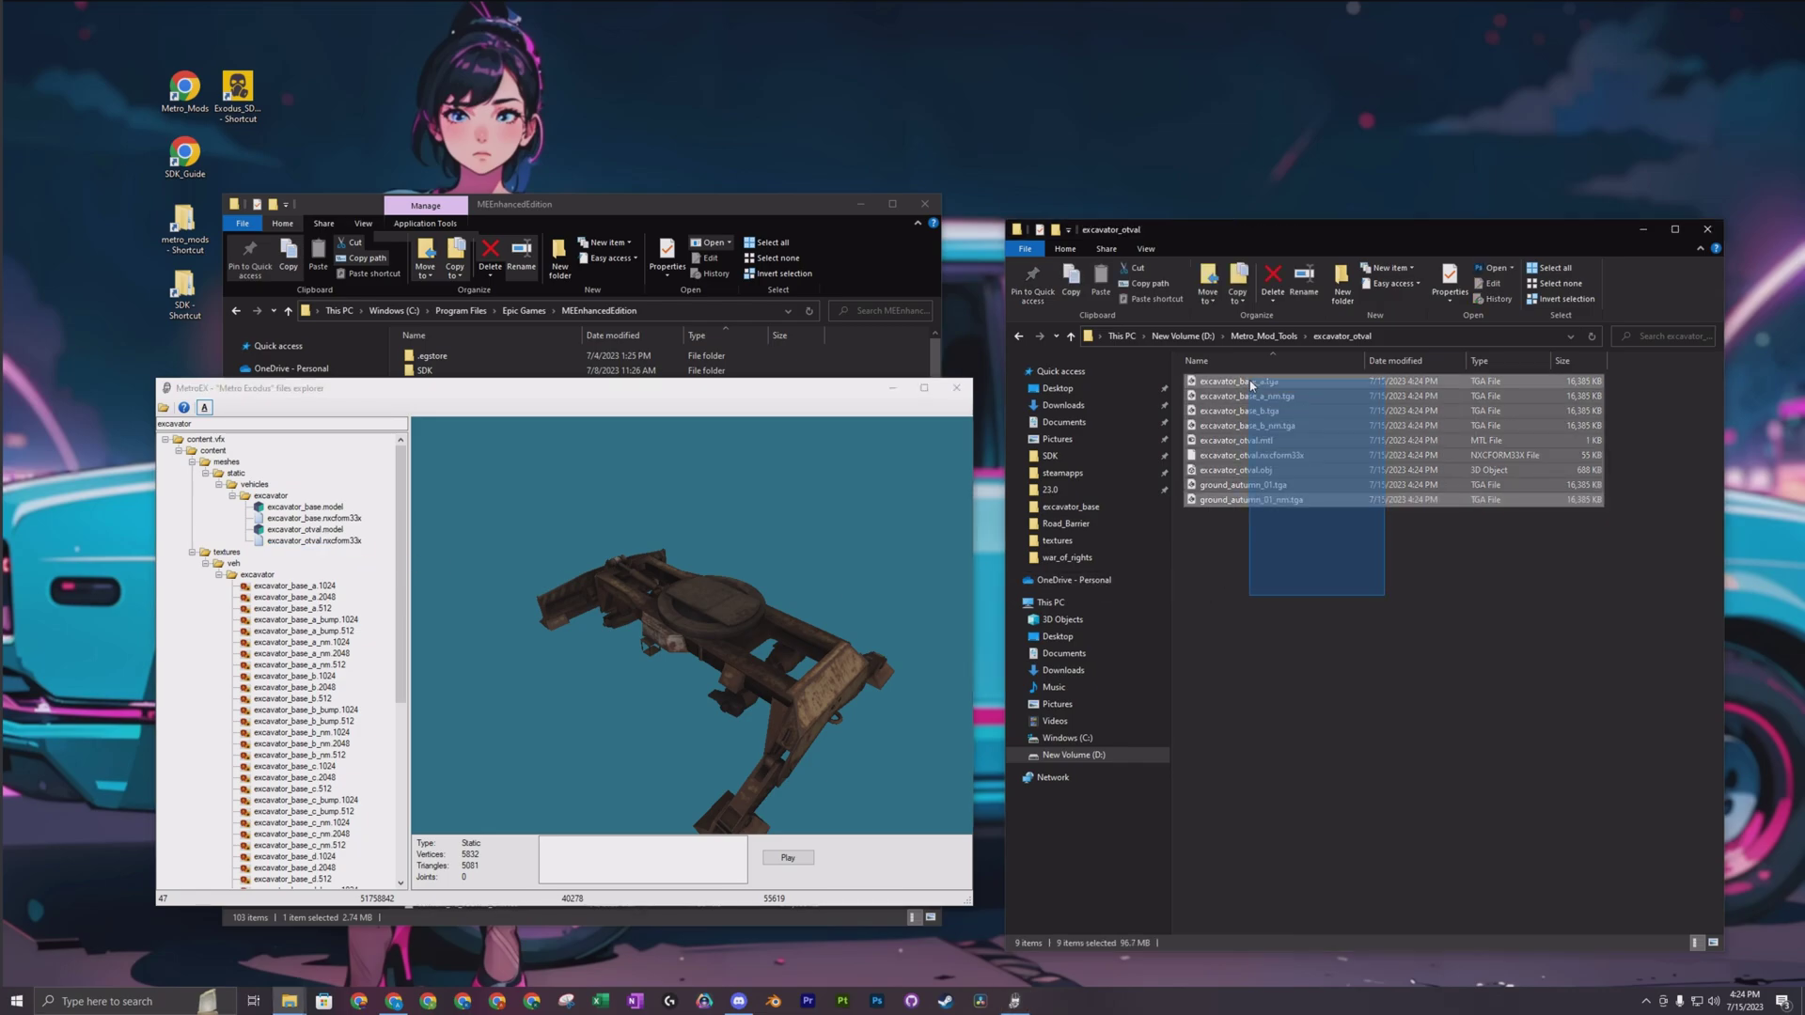
pyautogui.click(1243, 471)
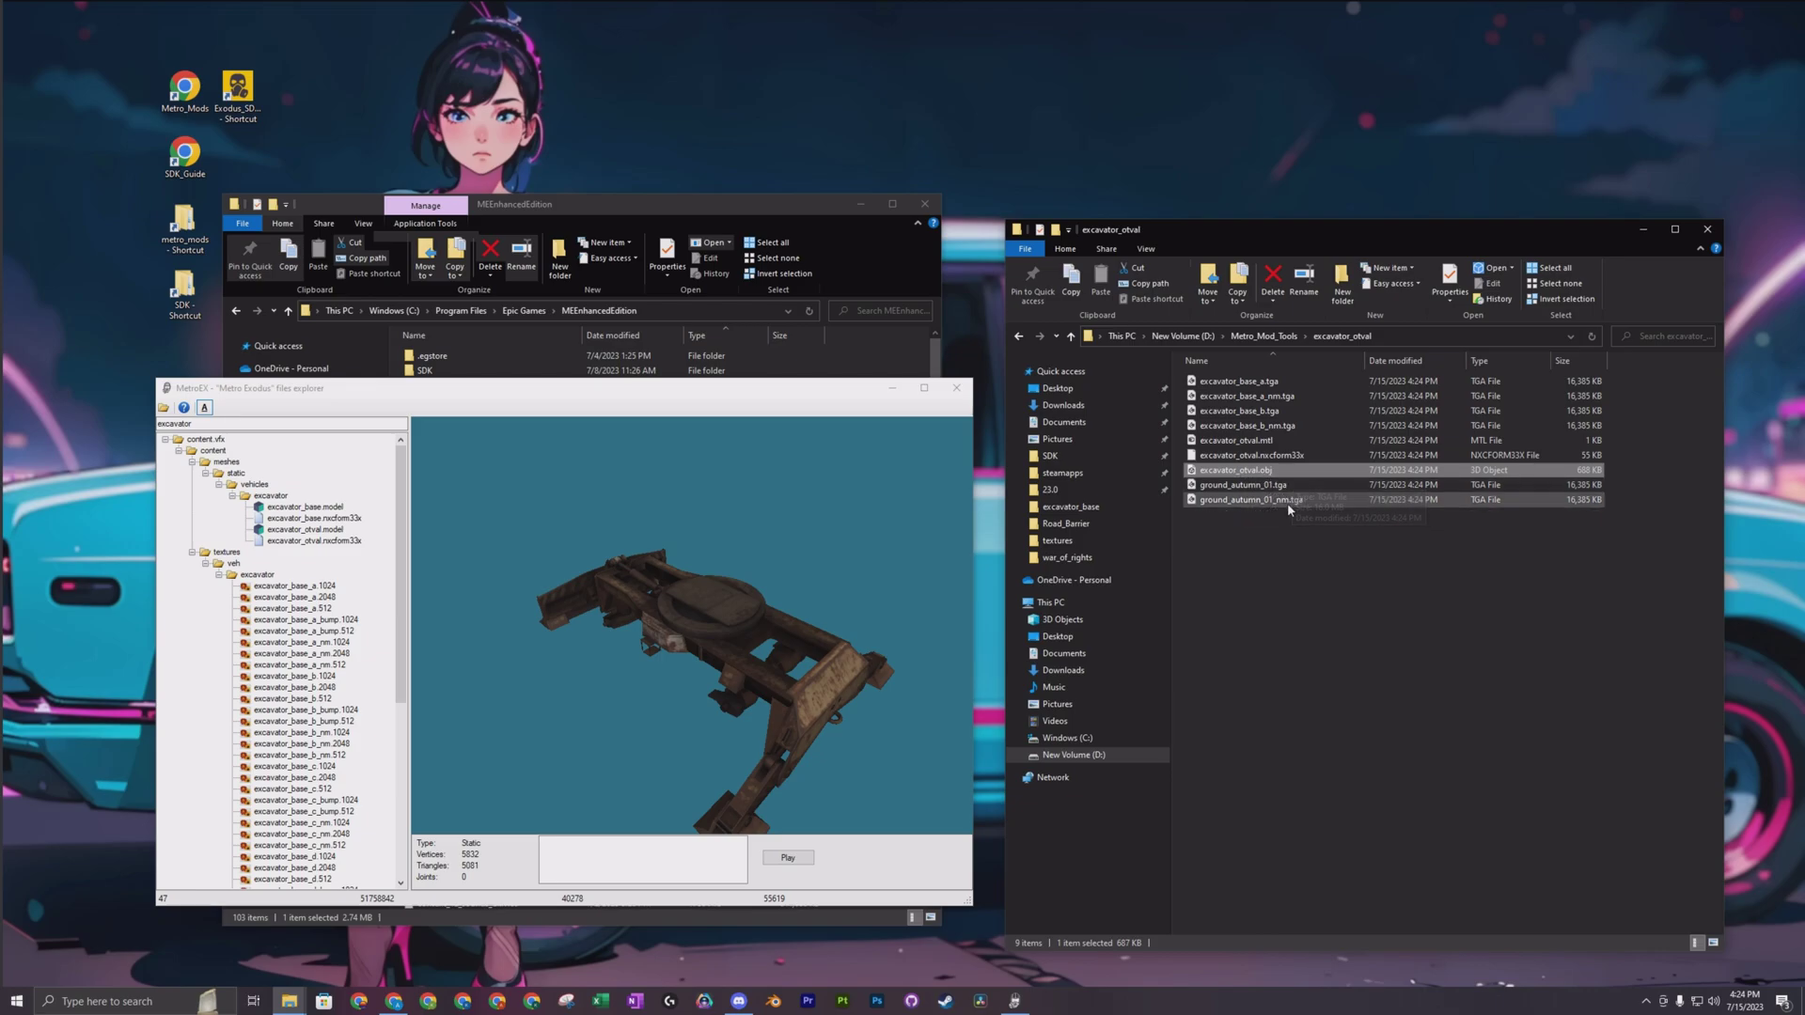
pyautogui.click(1306, 455)
pyautogui.click(1338, 528)
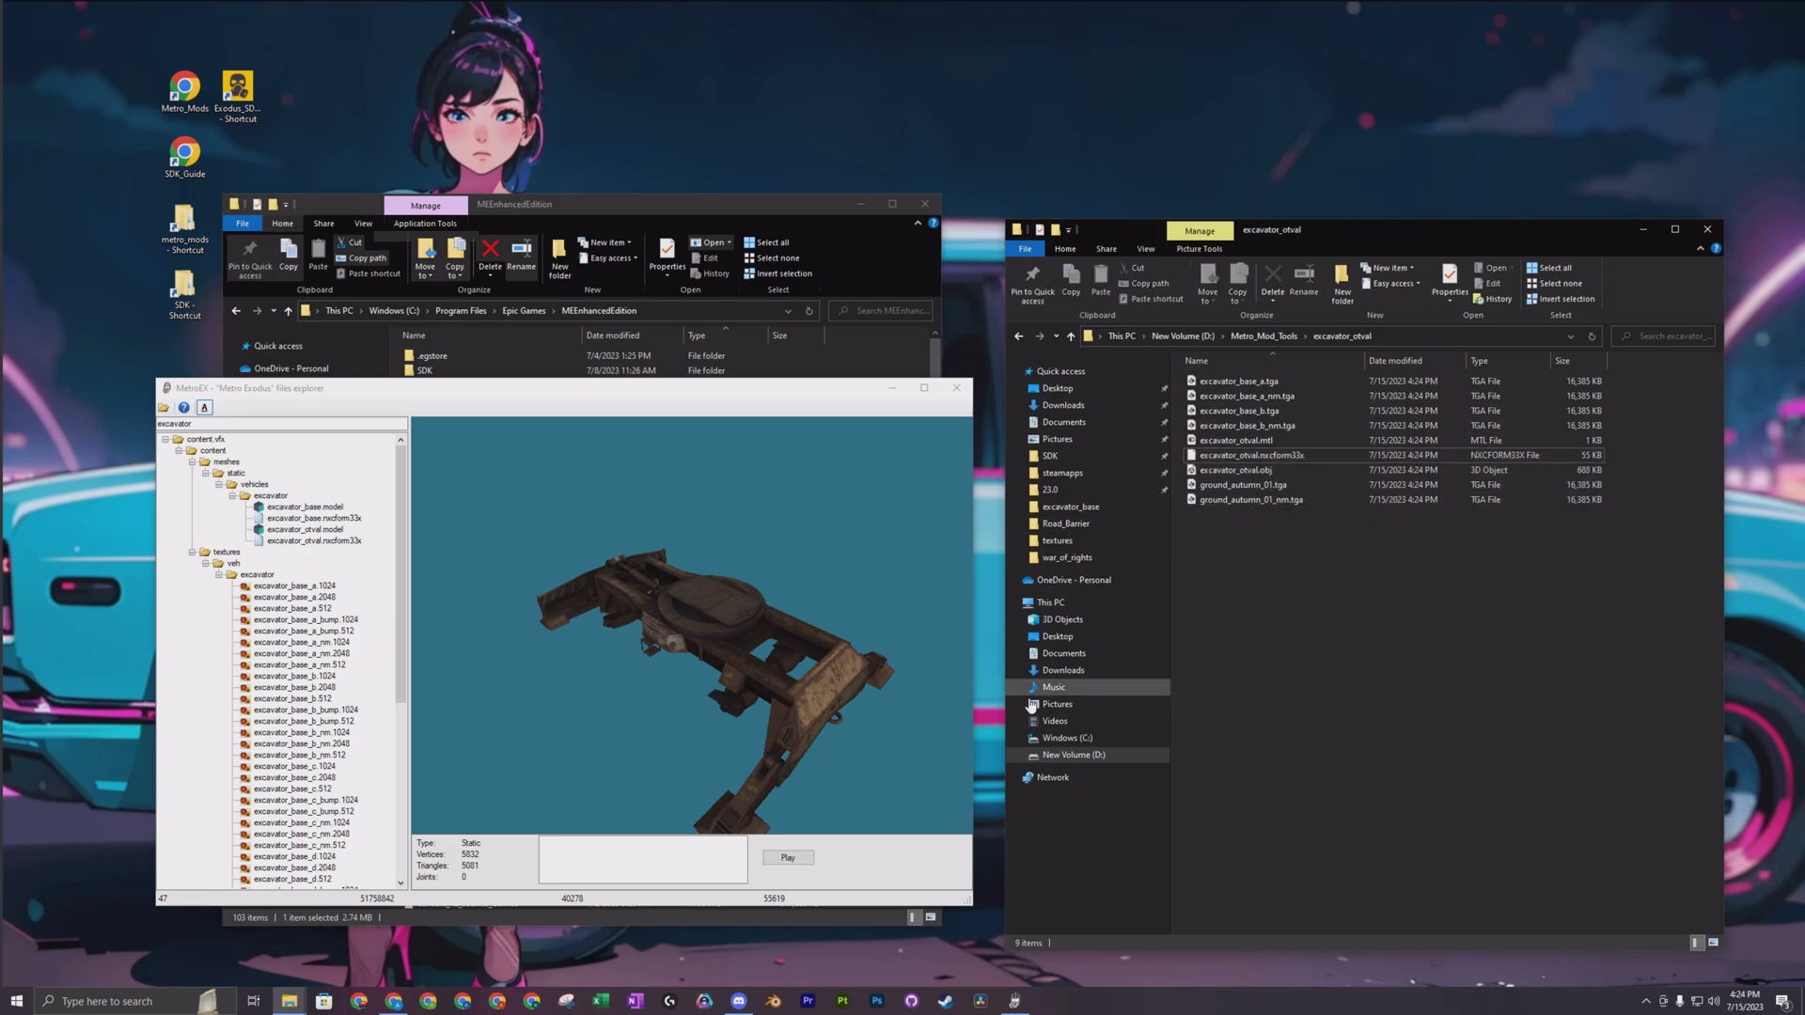
# Step: Rotate the excavator preview, enlarge the MetroEX window, and snip the 3D viewport
pyautogui.moveTo(849, 708); pyautogui.dragTo(949, 659)
pyautogui.scroll(-3, 949, 659)
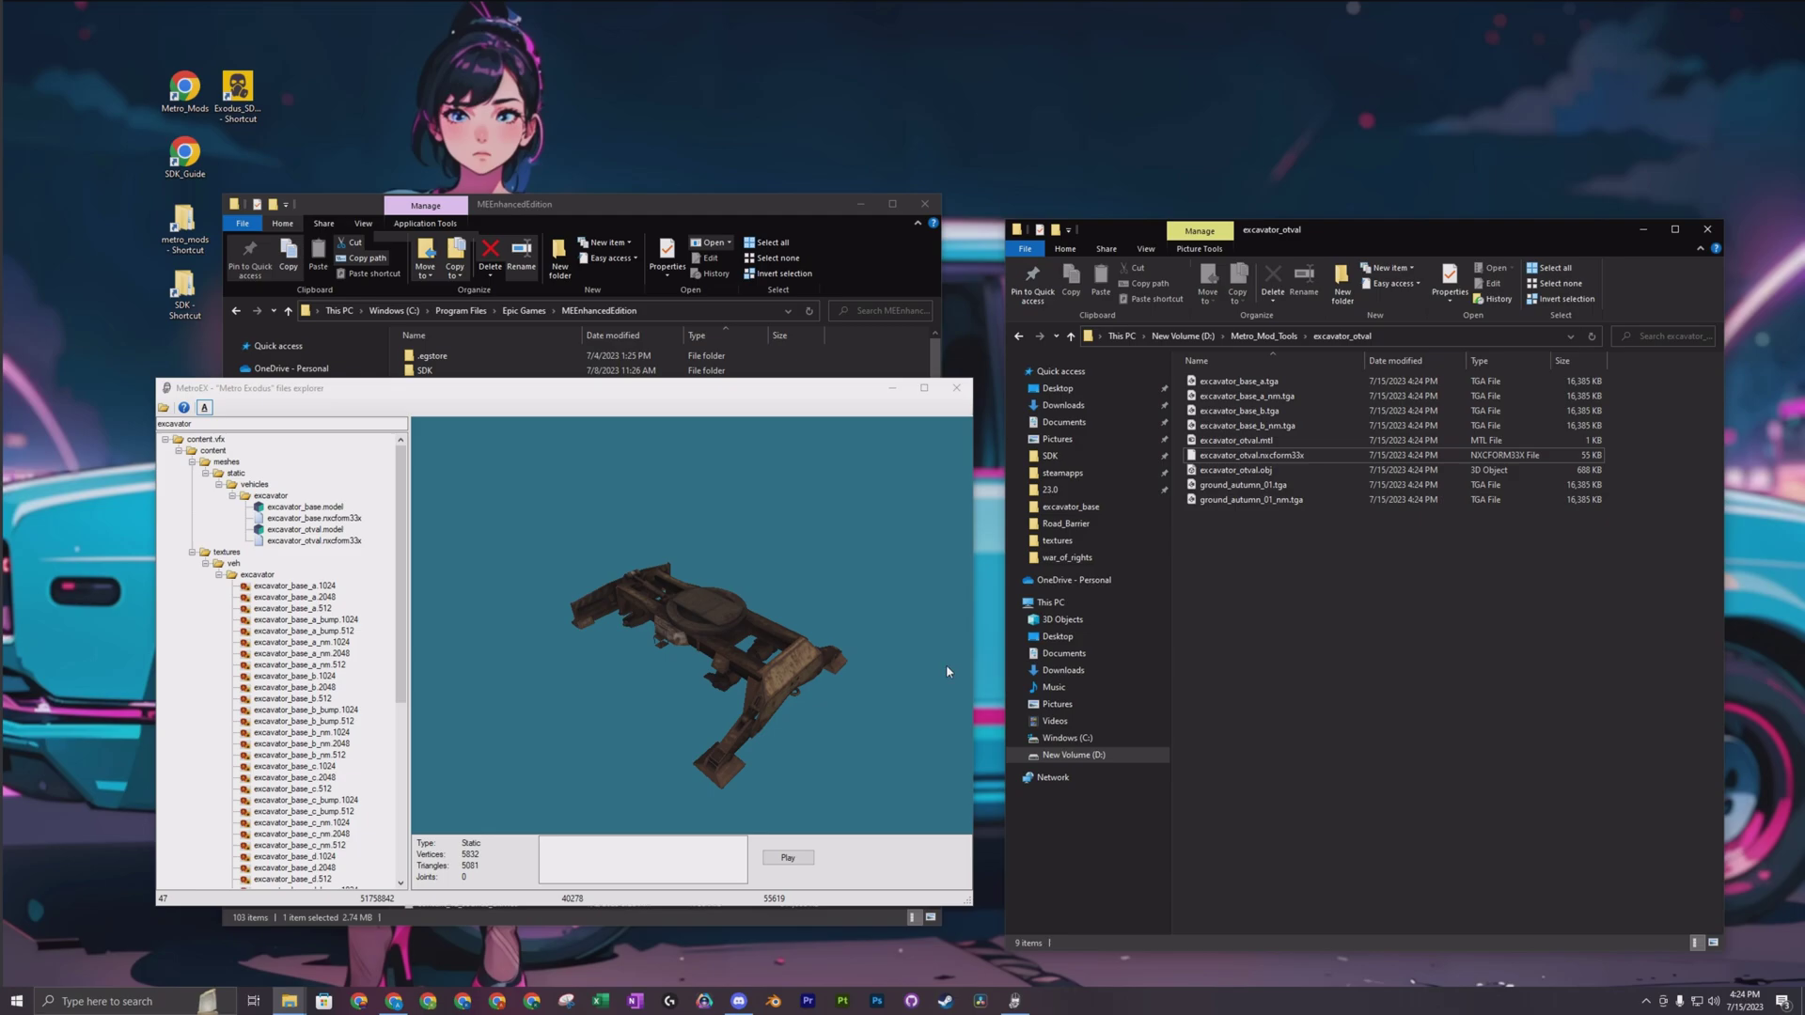
pyautogui.scroll(2, 826, 517)
pyautogui.moveTo(816, 391); pyautogui.dragTo(820, 382)
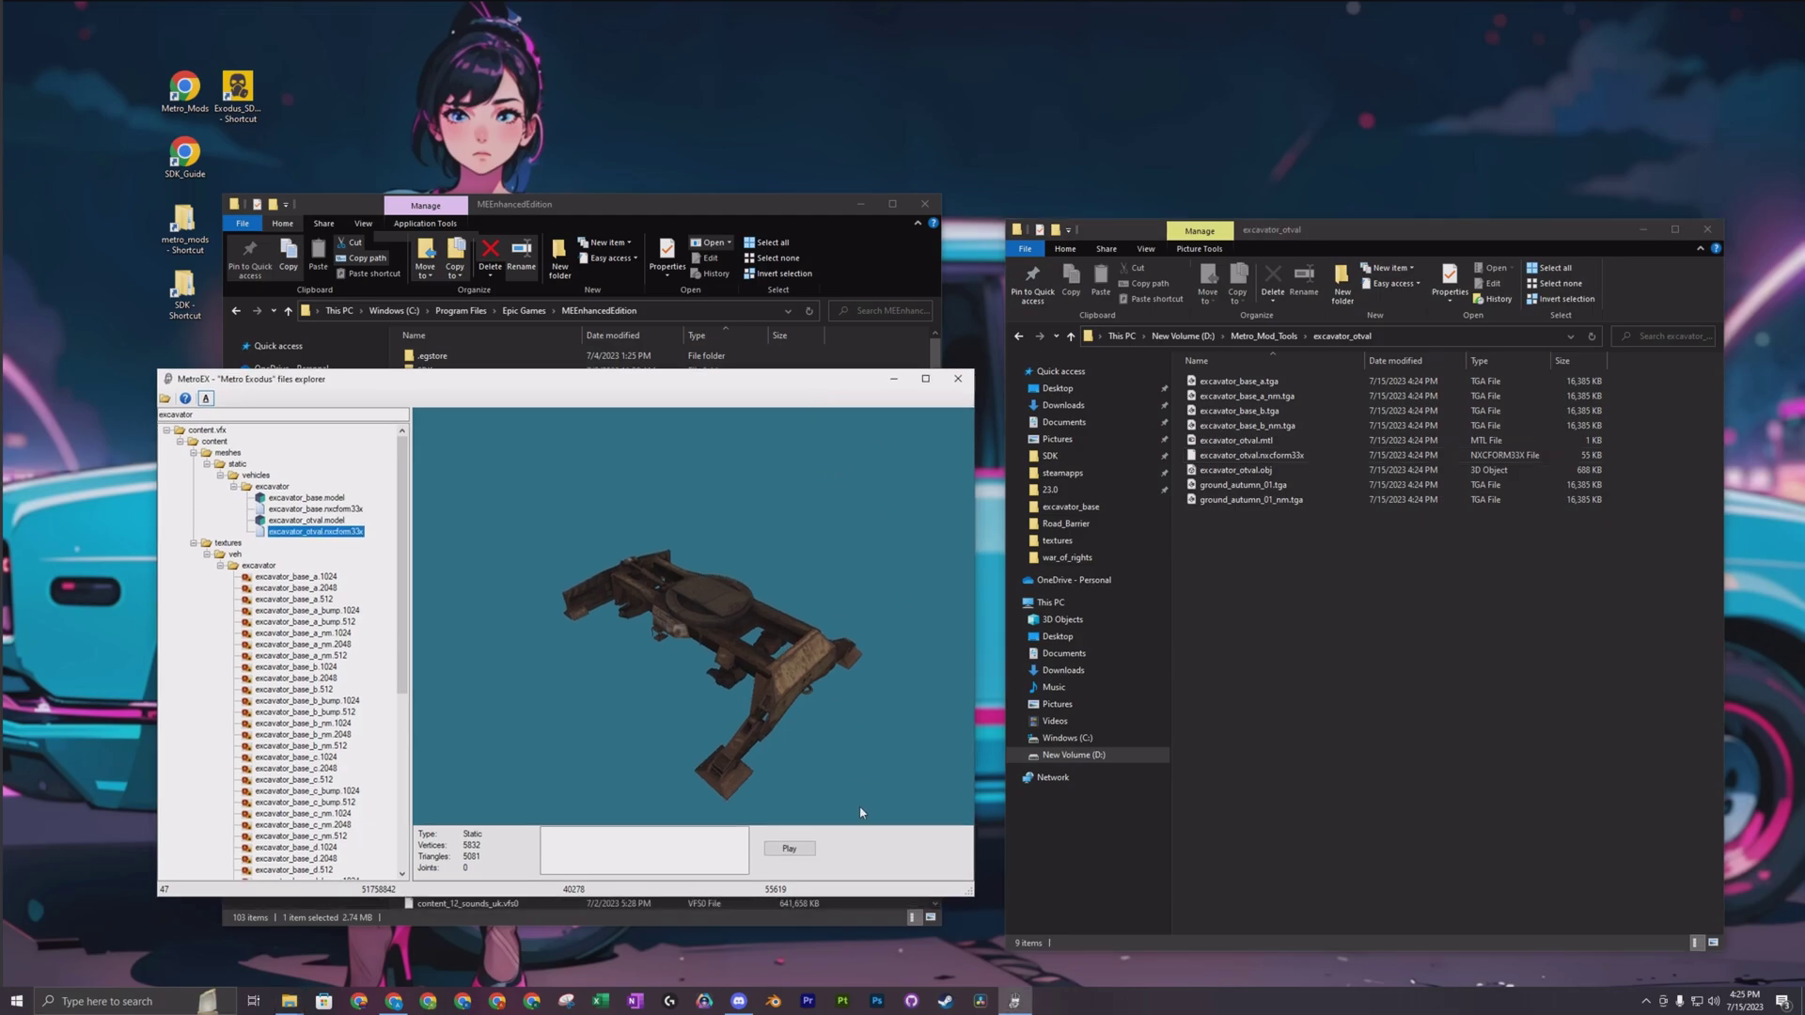
pyautogui.moveTo(972, 898); pyautogui.dragTo(976, 915)
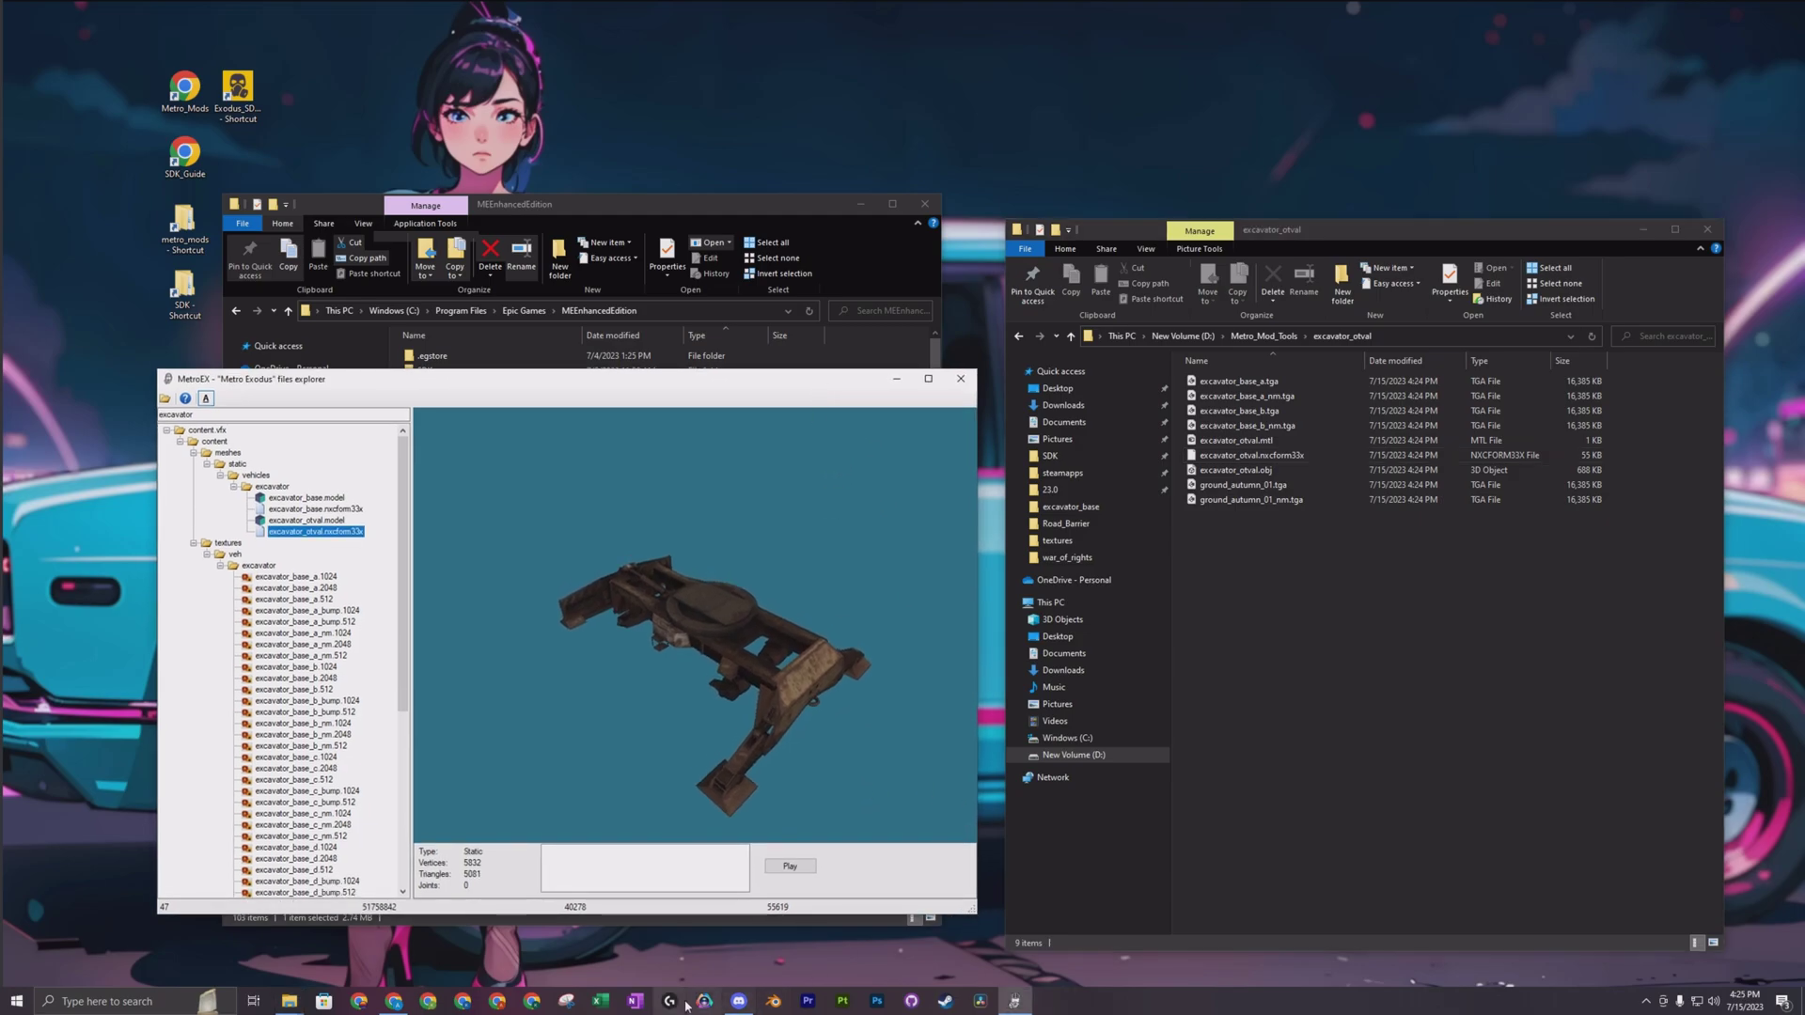
pyautogui.click(564, 1004)
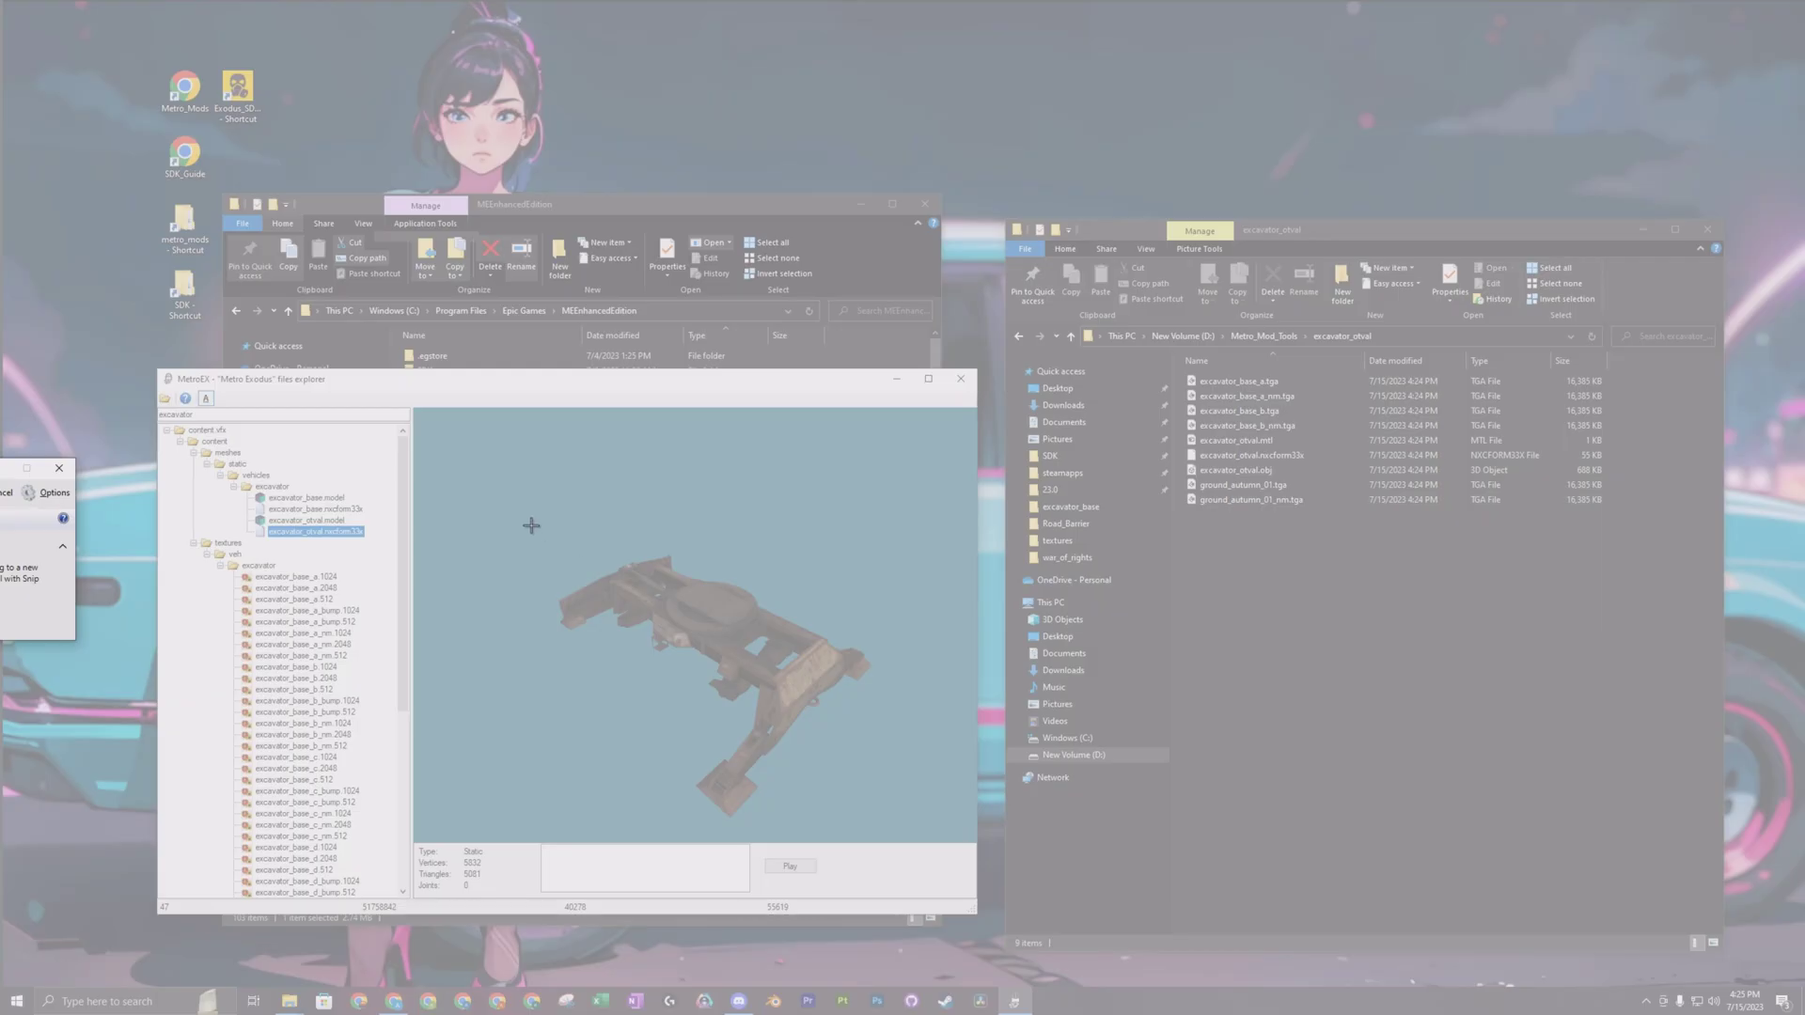
pyautogui.moveTo(506, 496); pyautogui.dragTo(933, 831)
# Step: Start saving the snip and point the Save As dialog at the excavator_otval folder
pyautogui.rightClick(674, 642)
pyautogui.click(752, 696)
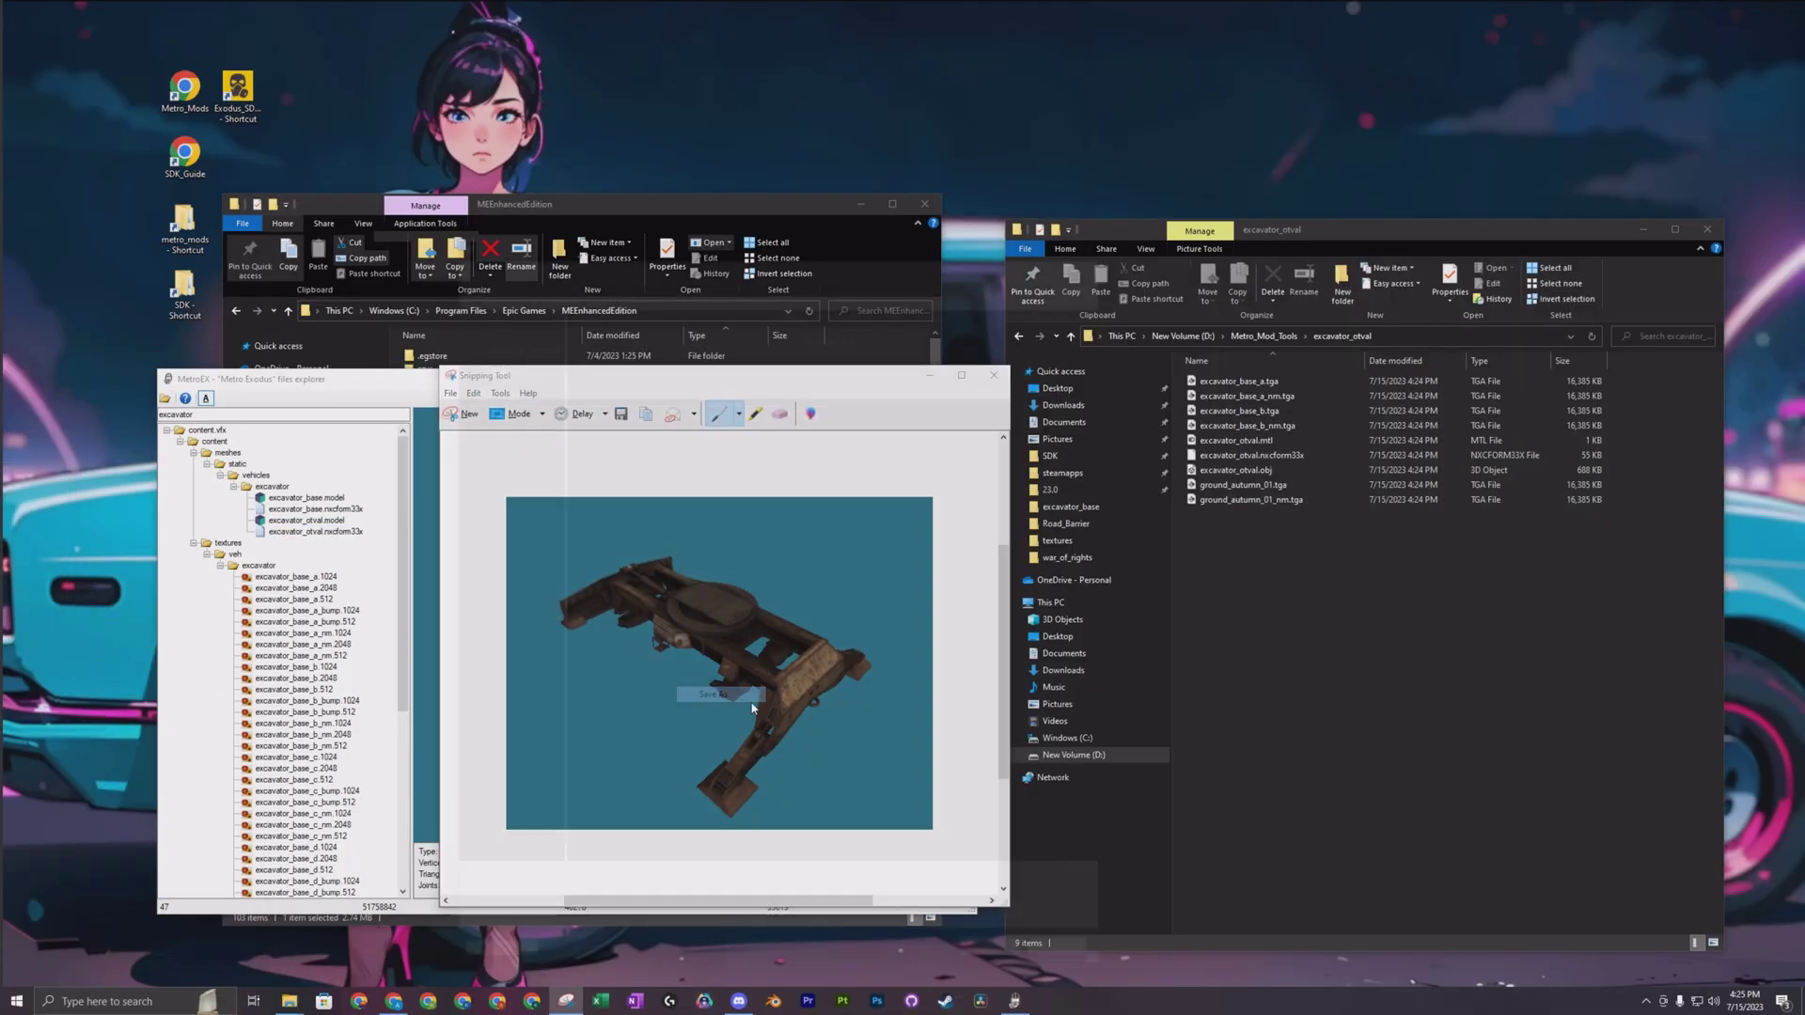
pyautogui.click(1475, 335)
pyautogui.hotkey('ctrl', 'c')
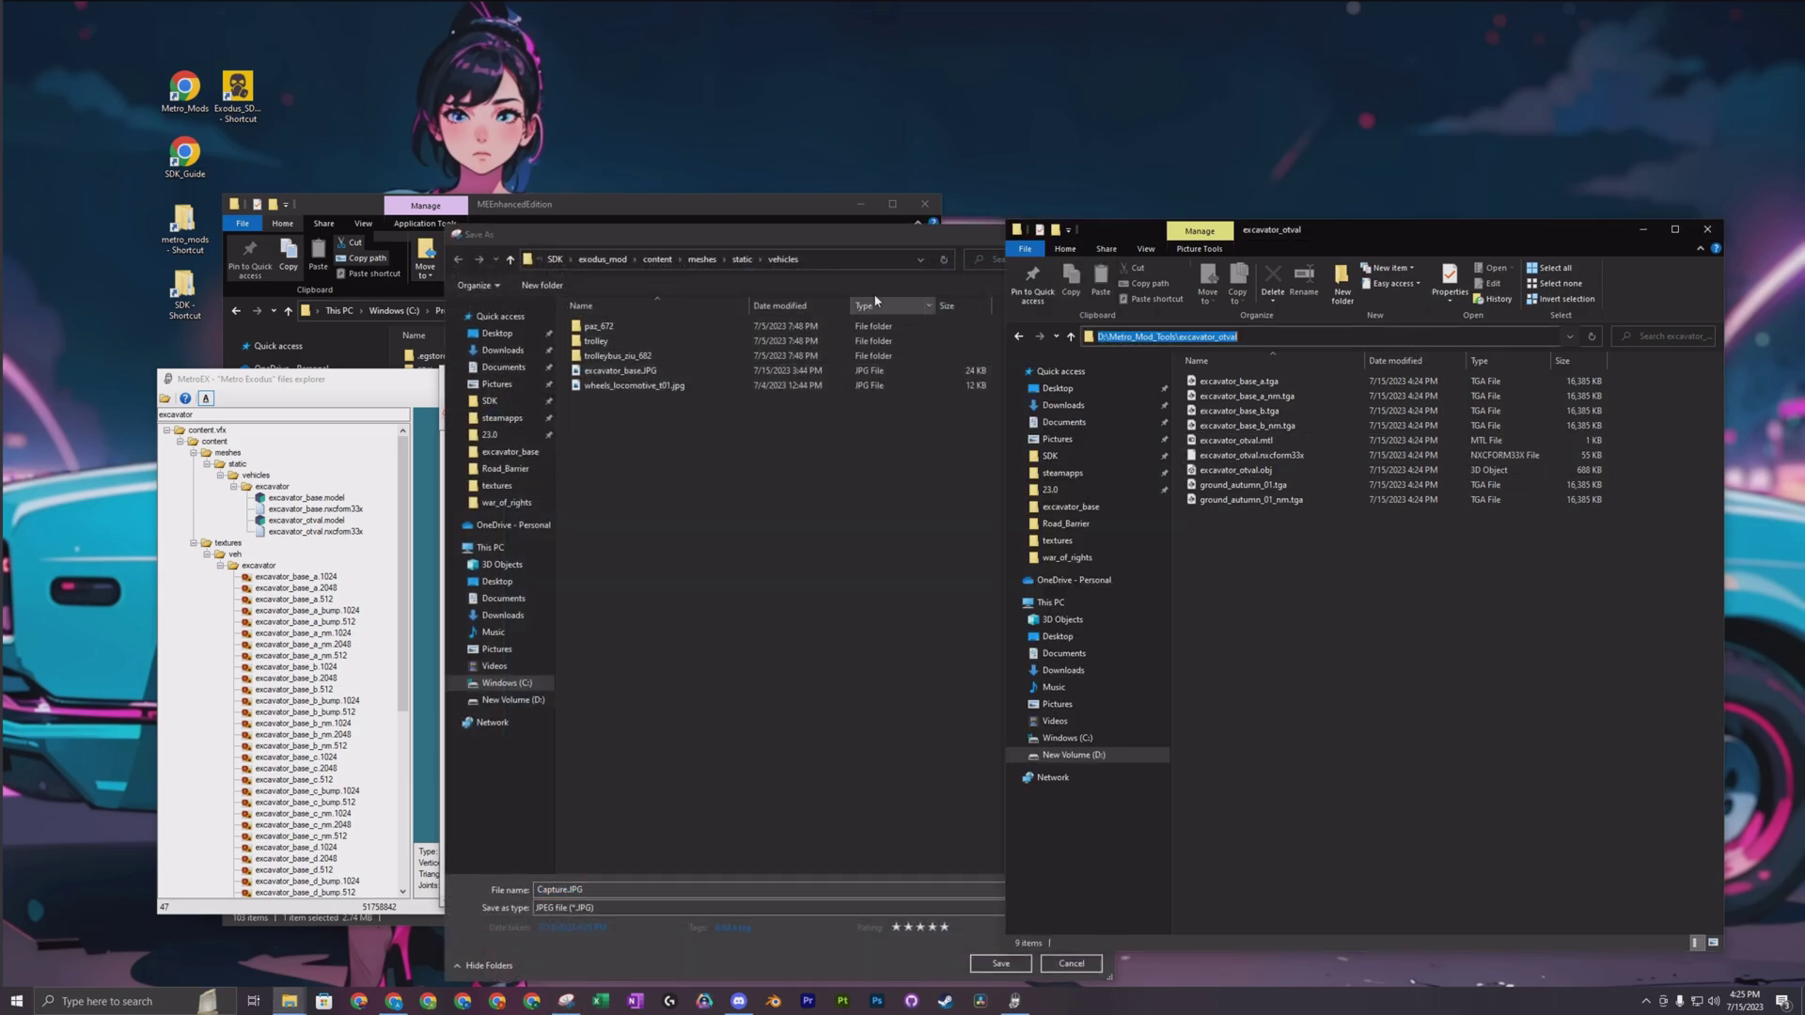
pyautogui.click(857, 259)
pyautogui.hotkey('ctrl', 'v')
pyautogui.press('Return')
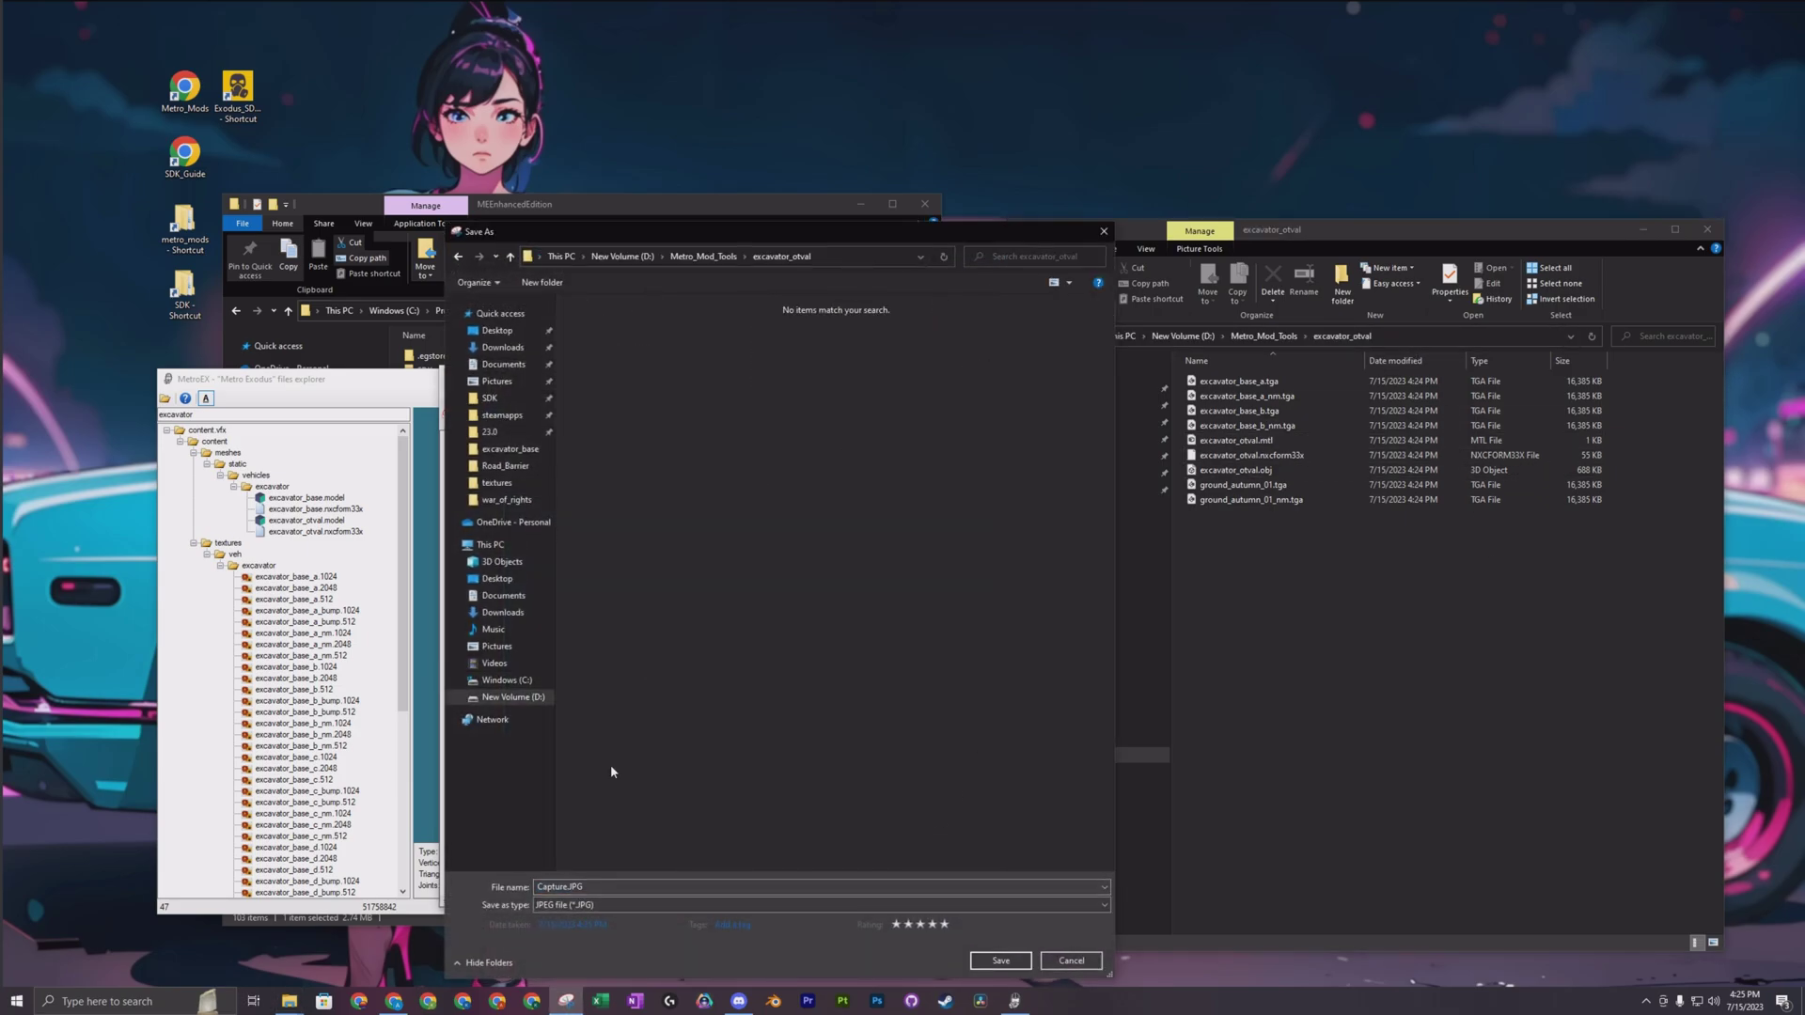
# Step: Save the capture as excavator_otval.JPG and close Snipping Tool
pyautogui.doubleClick(587, 888)
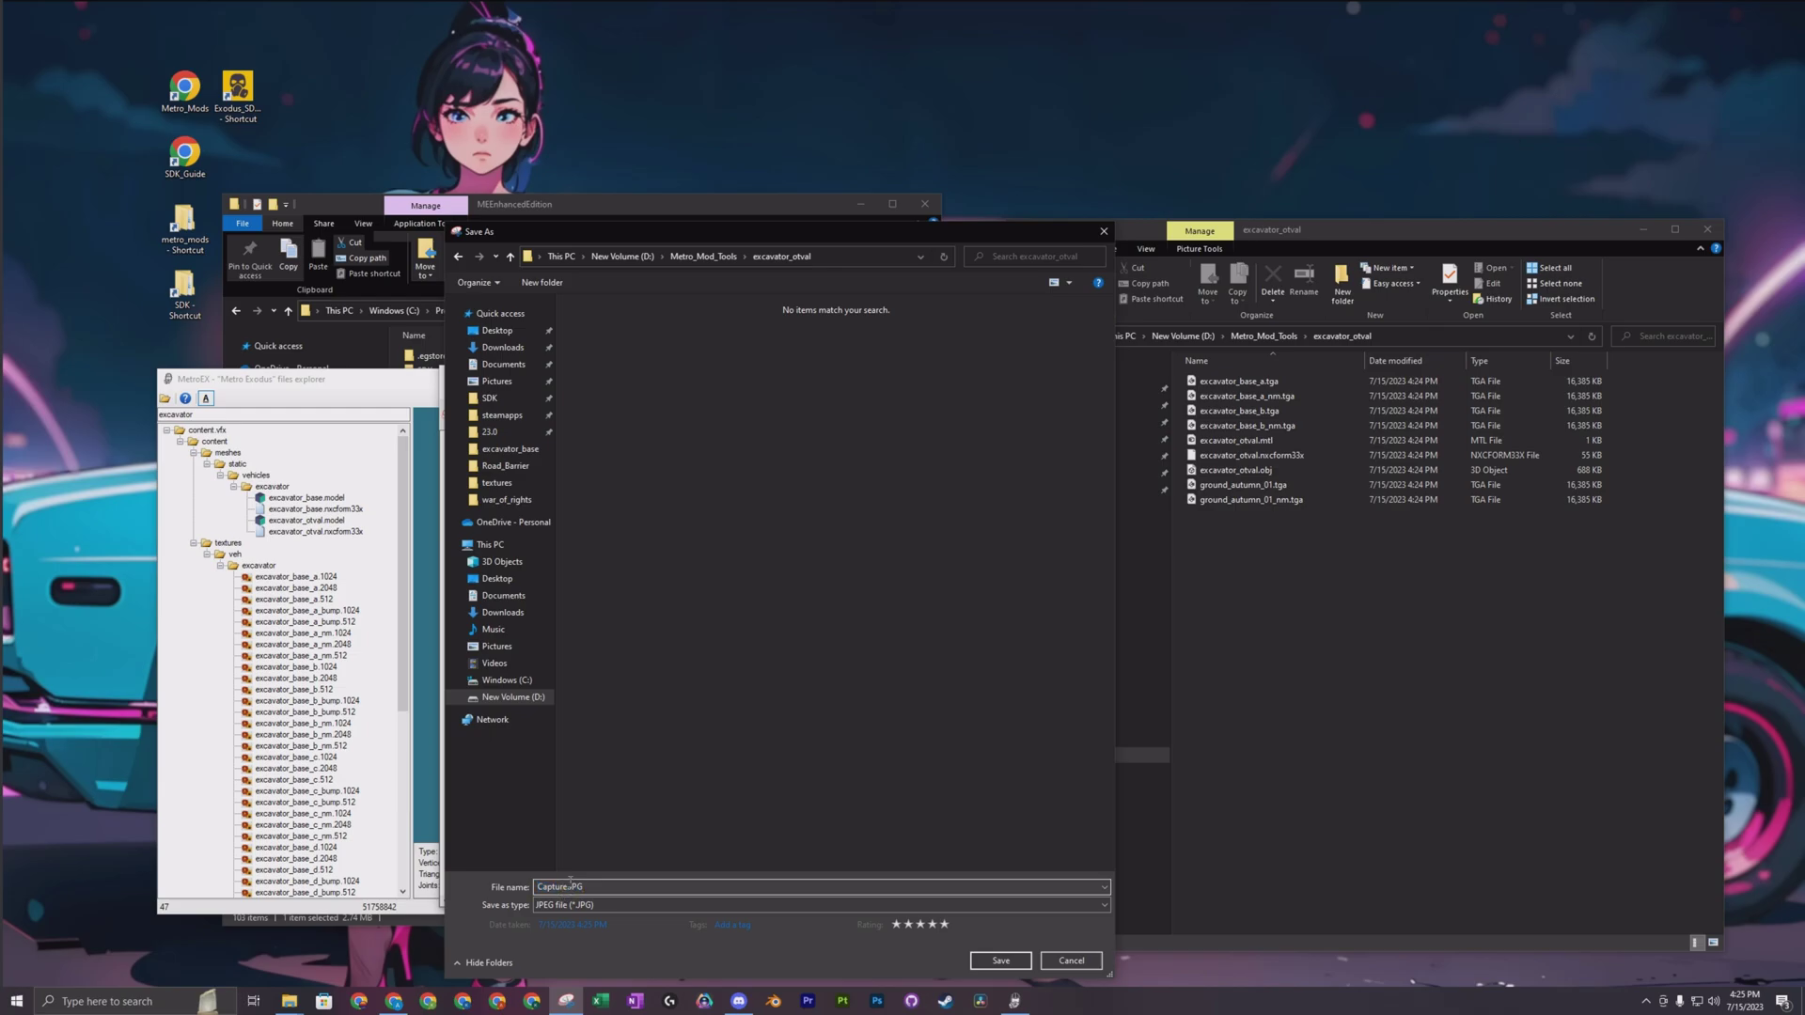
pyautogui.rightClick(1252, 470)
pyautogui.click(1112, 790)
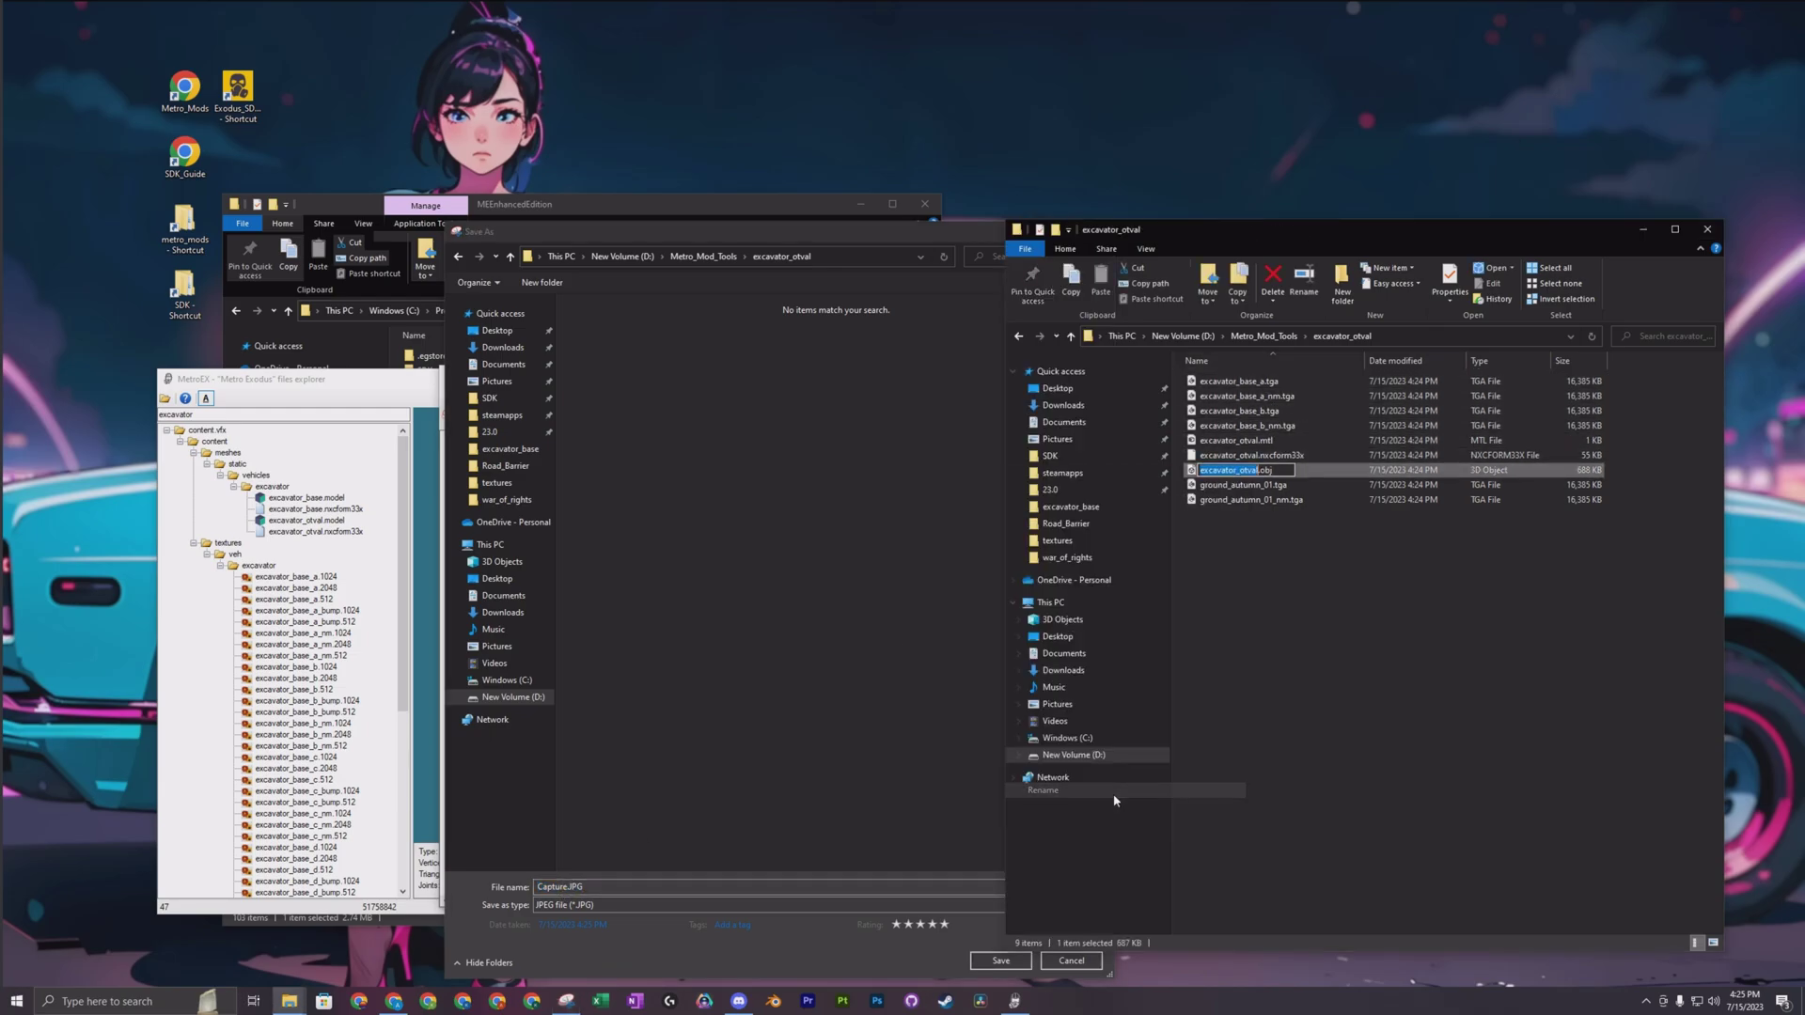
pyautogui.click(561, 886)
pyautogui.hotkey('ctrl', 'a')
pyautogui.hotkey('ctrl', 'v')
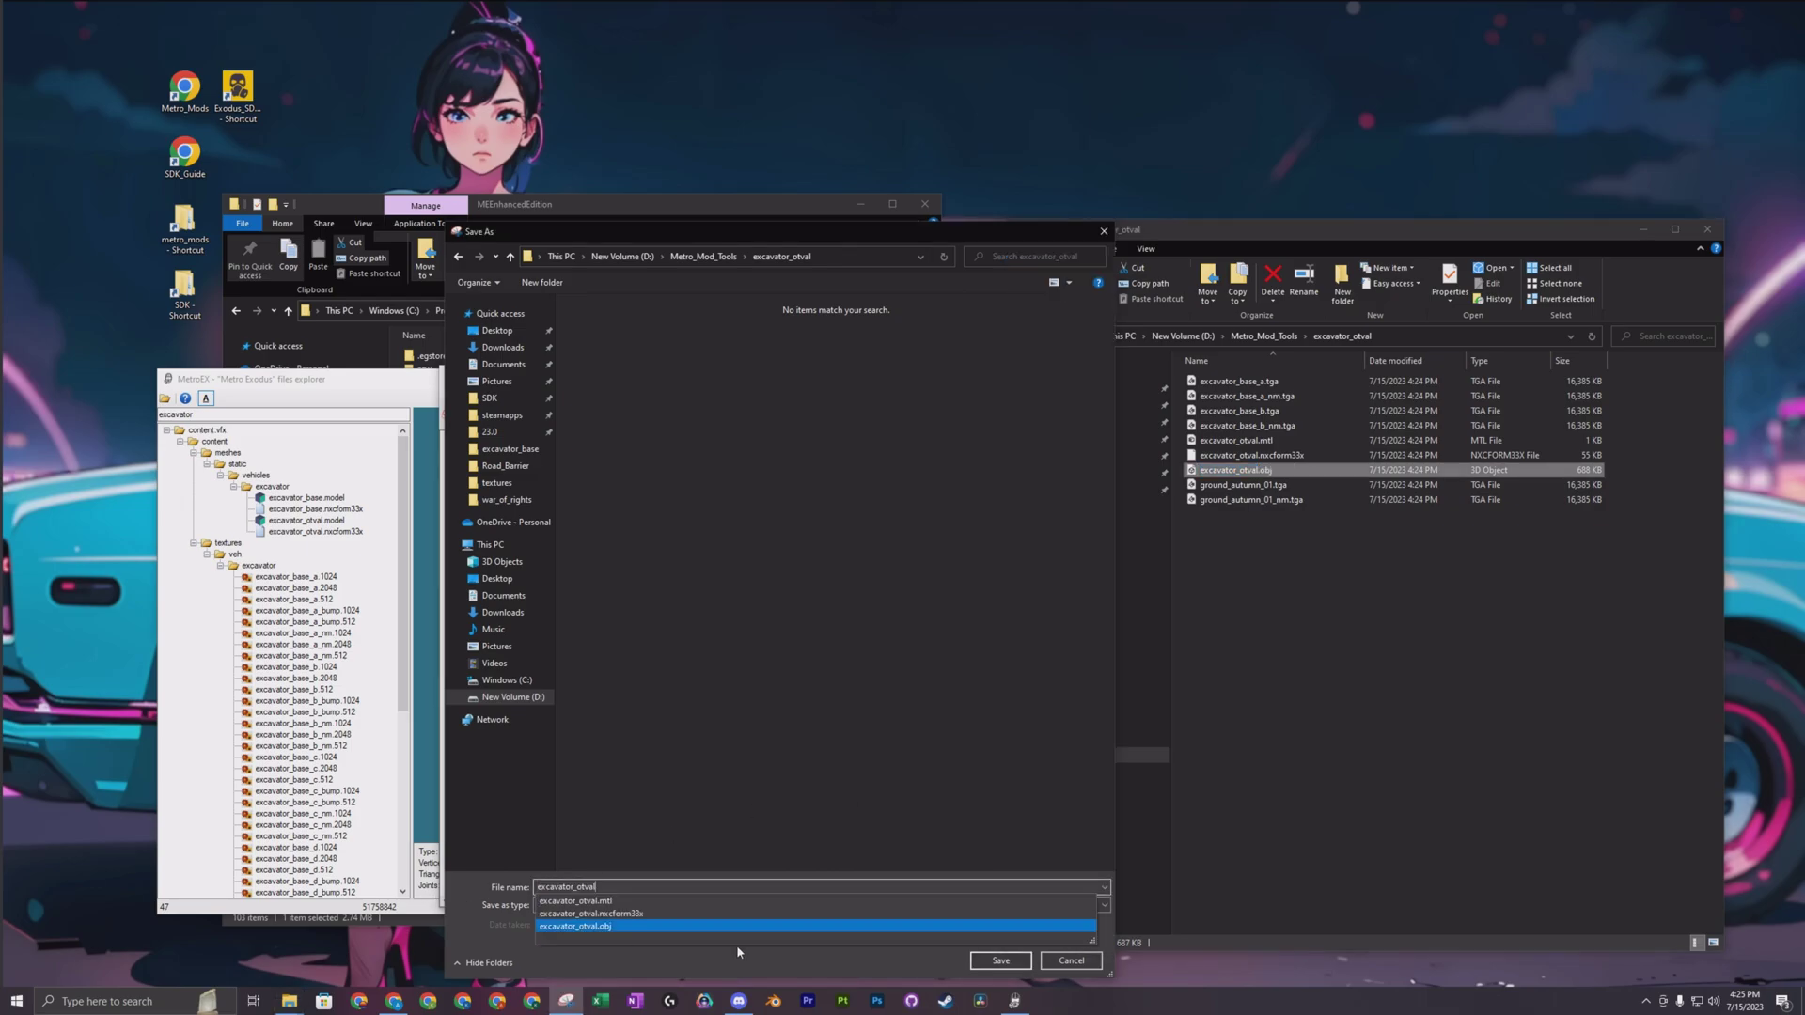
pyautogui.click(1000, 962)
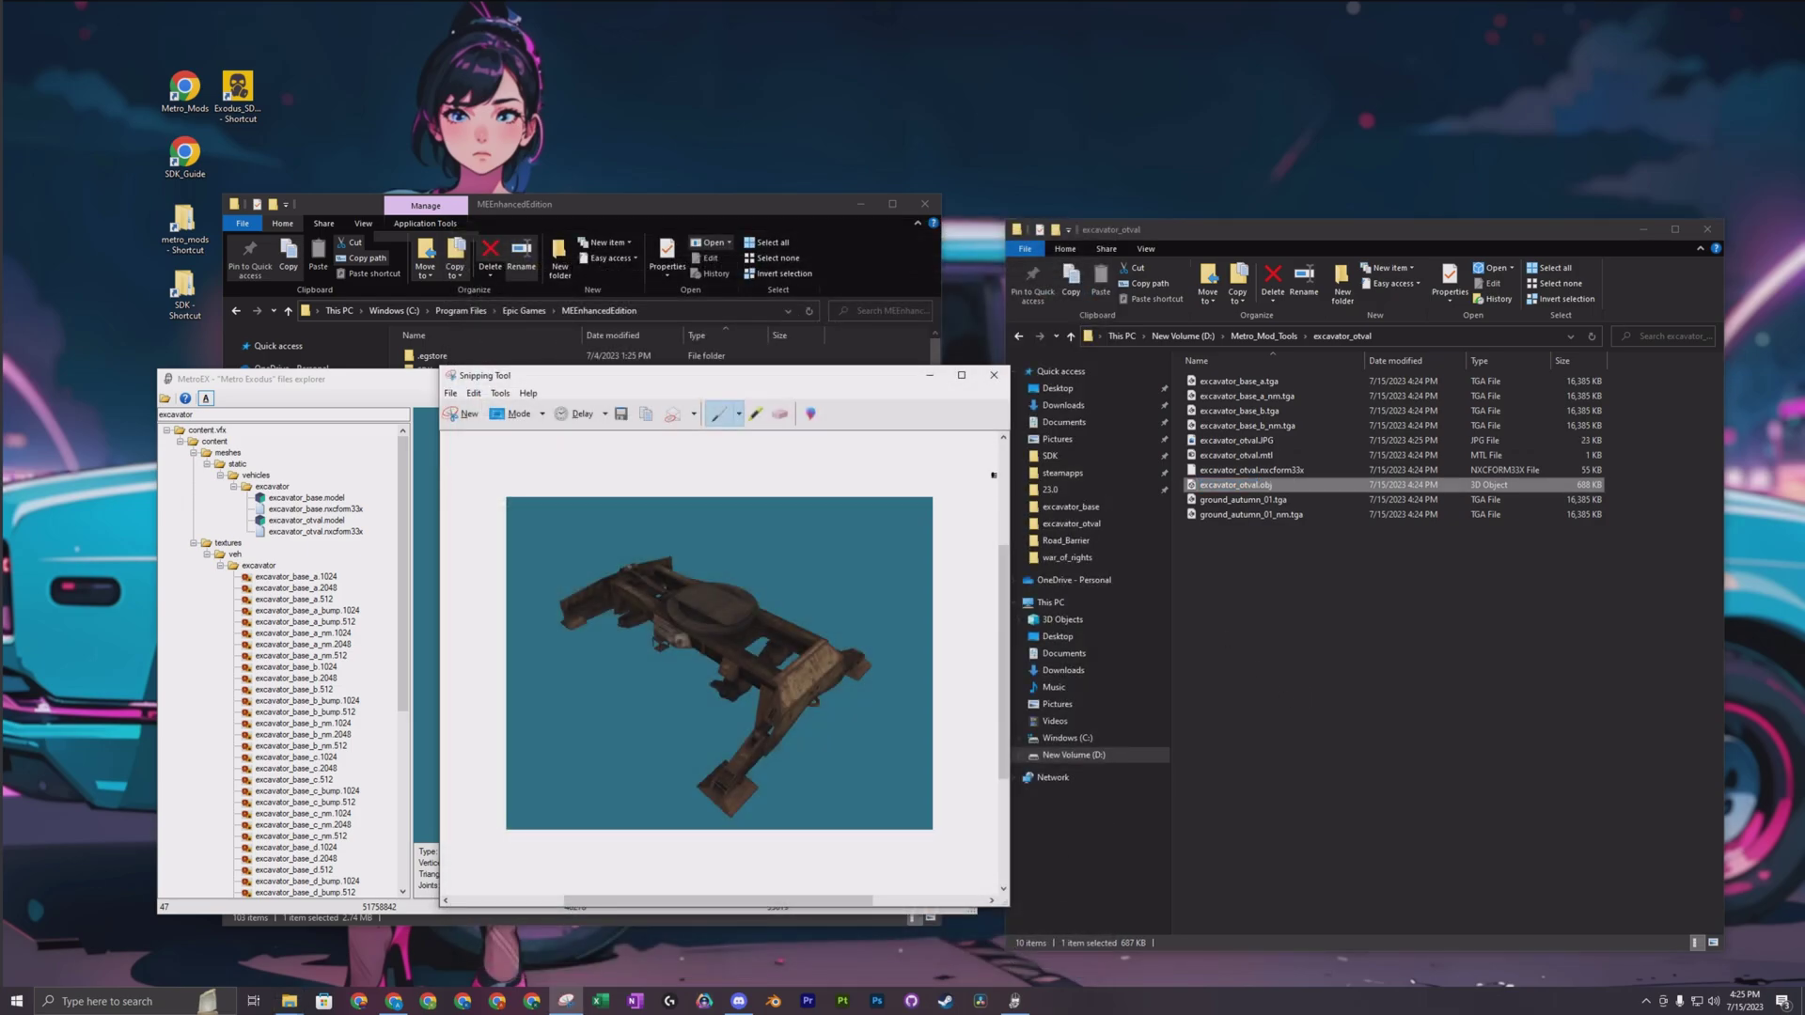
pyautogui.click(992, 375)
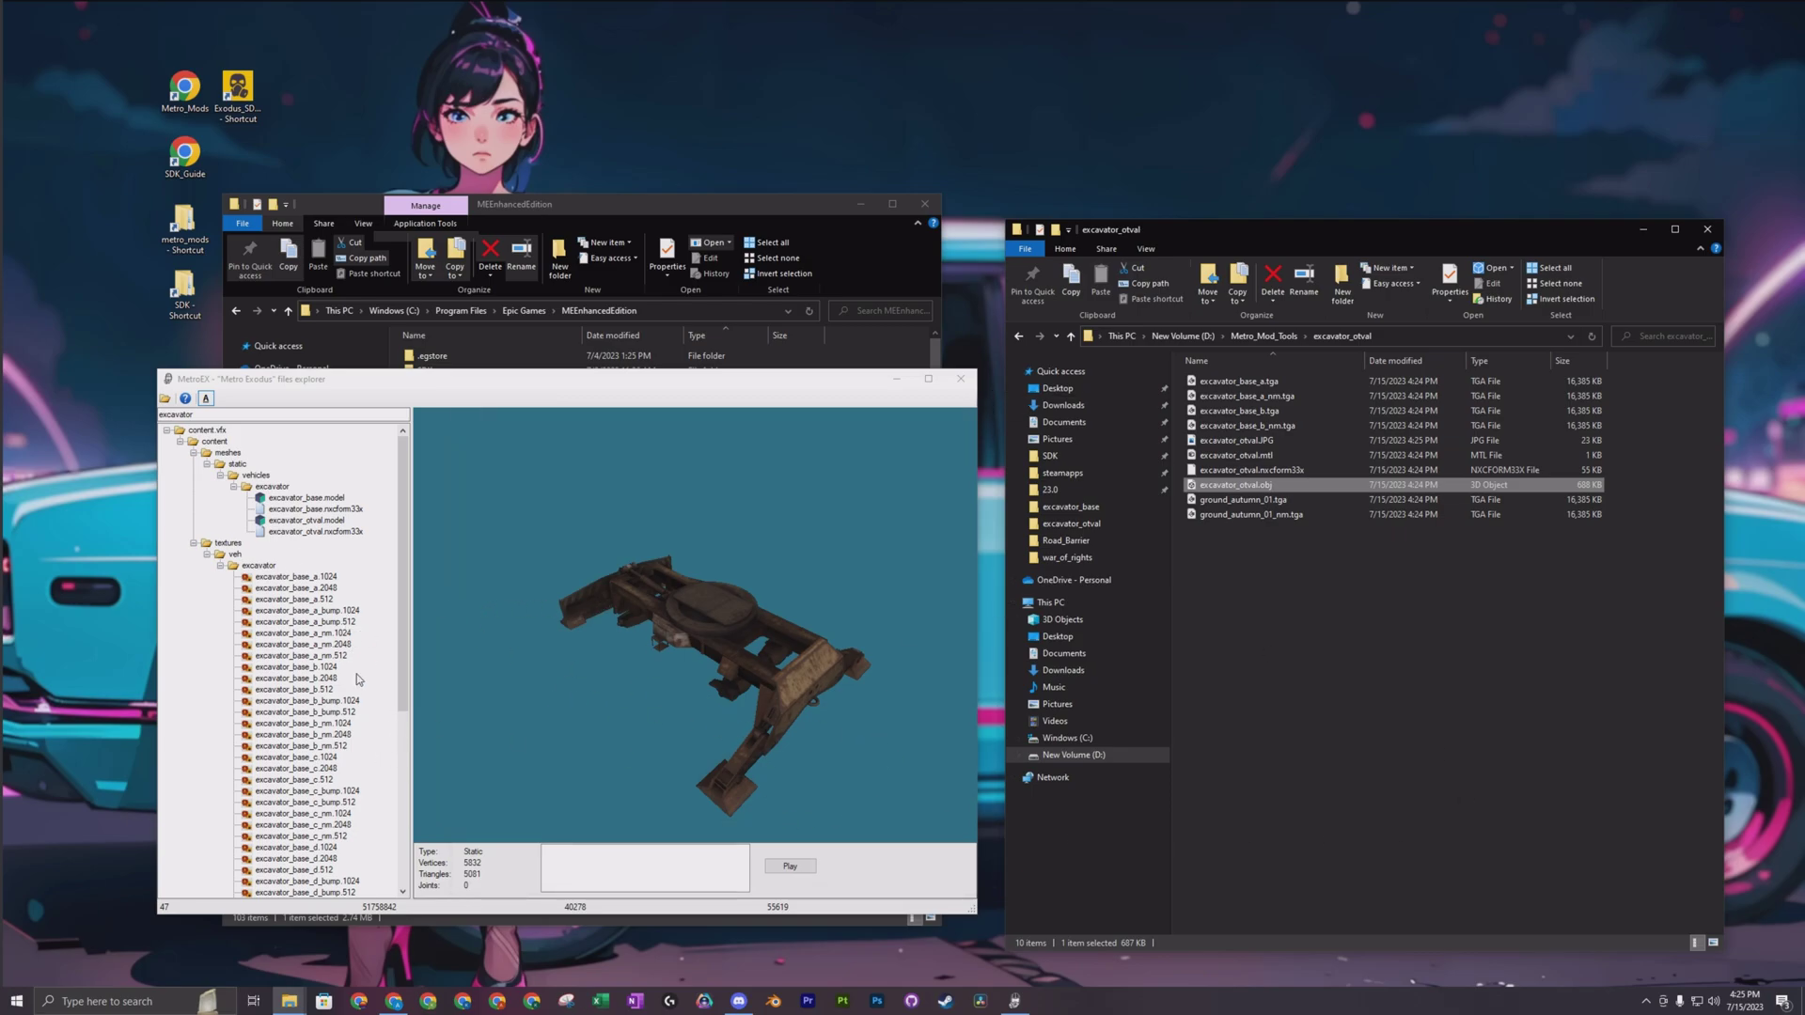
# Step: Preview the excavator_base_b 512 texture, return to the excavator_otval model, then minimize MetroEX
pyautogui.click(309, 692)
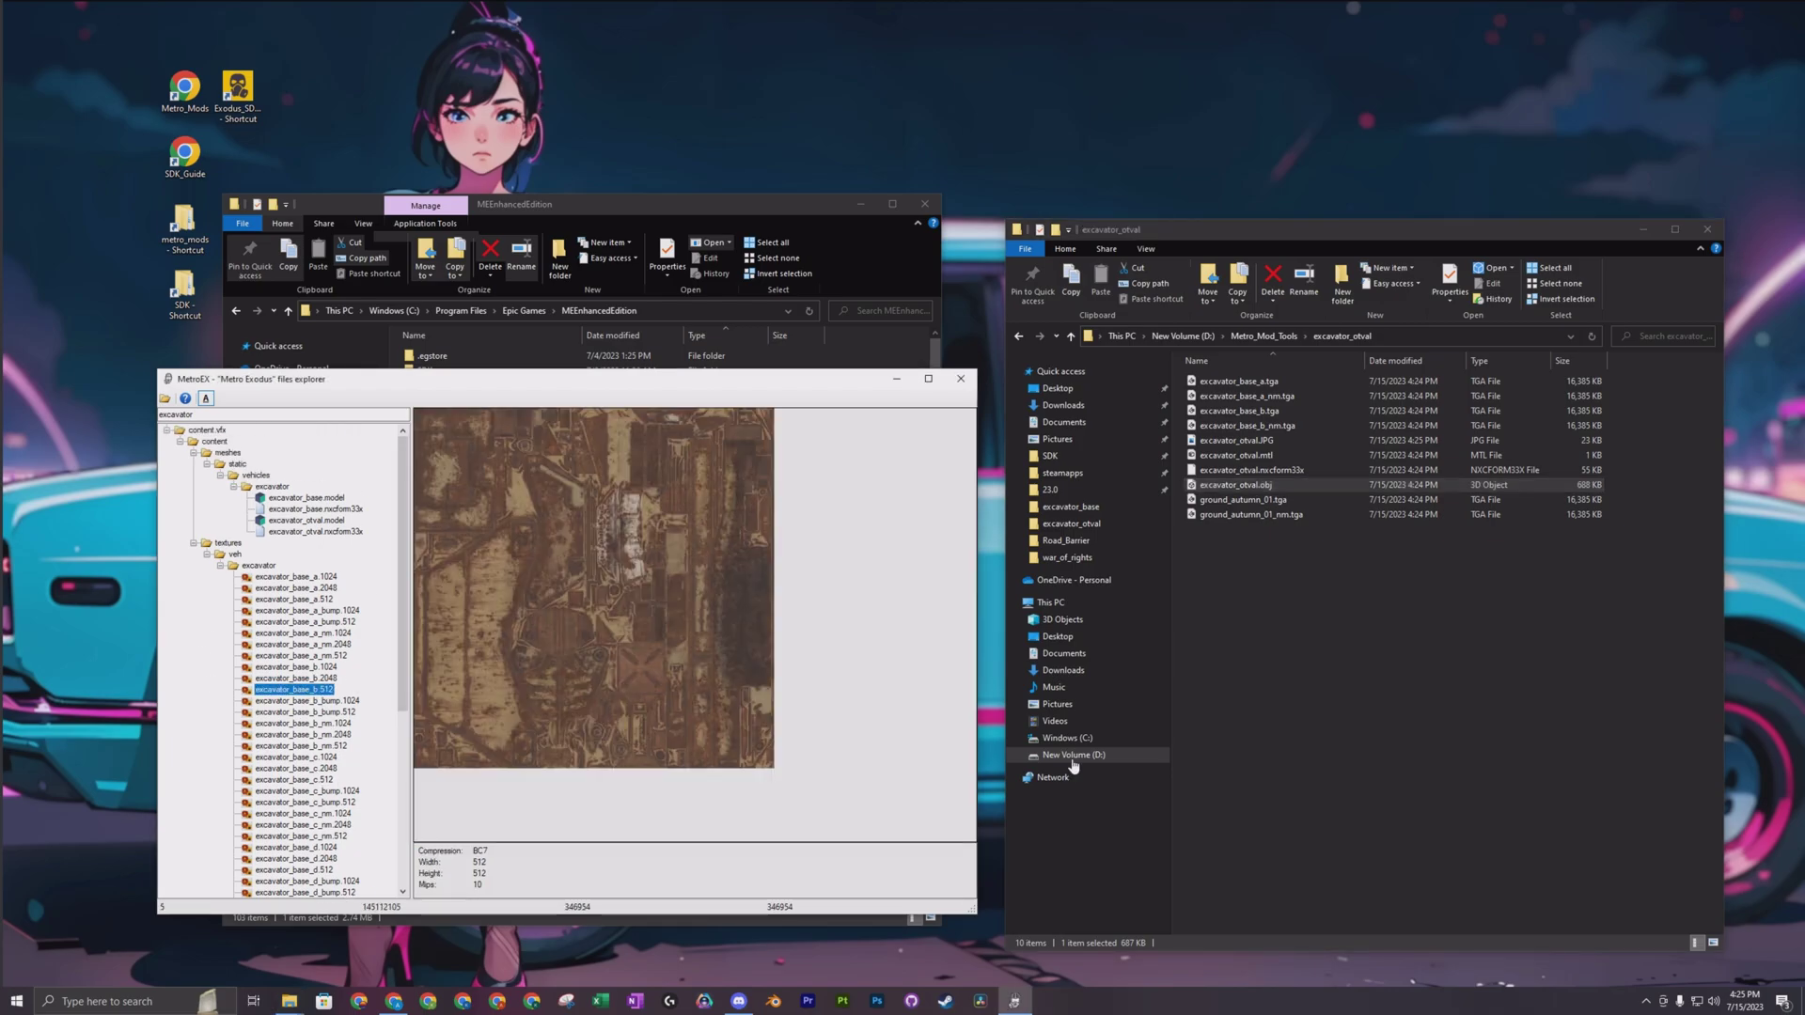
pyautogui.click(1245, 425)
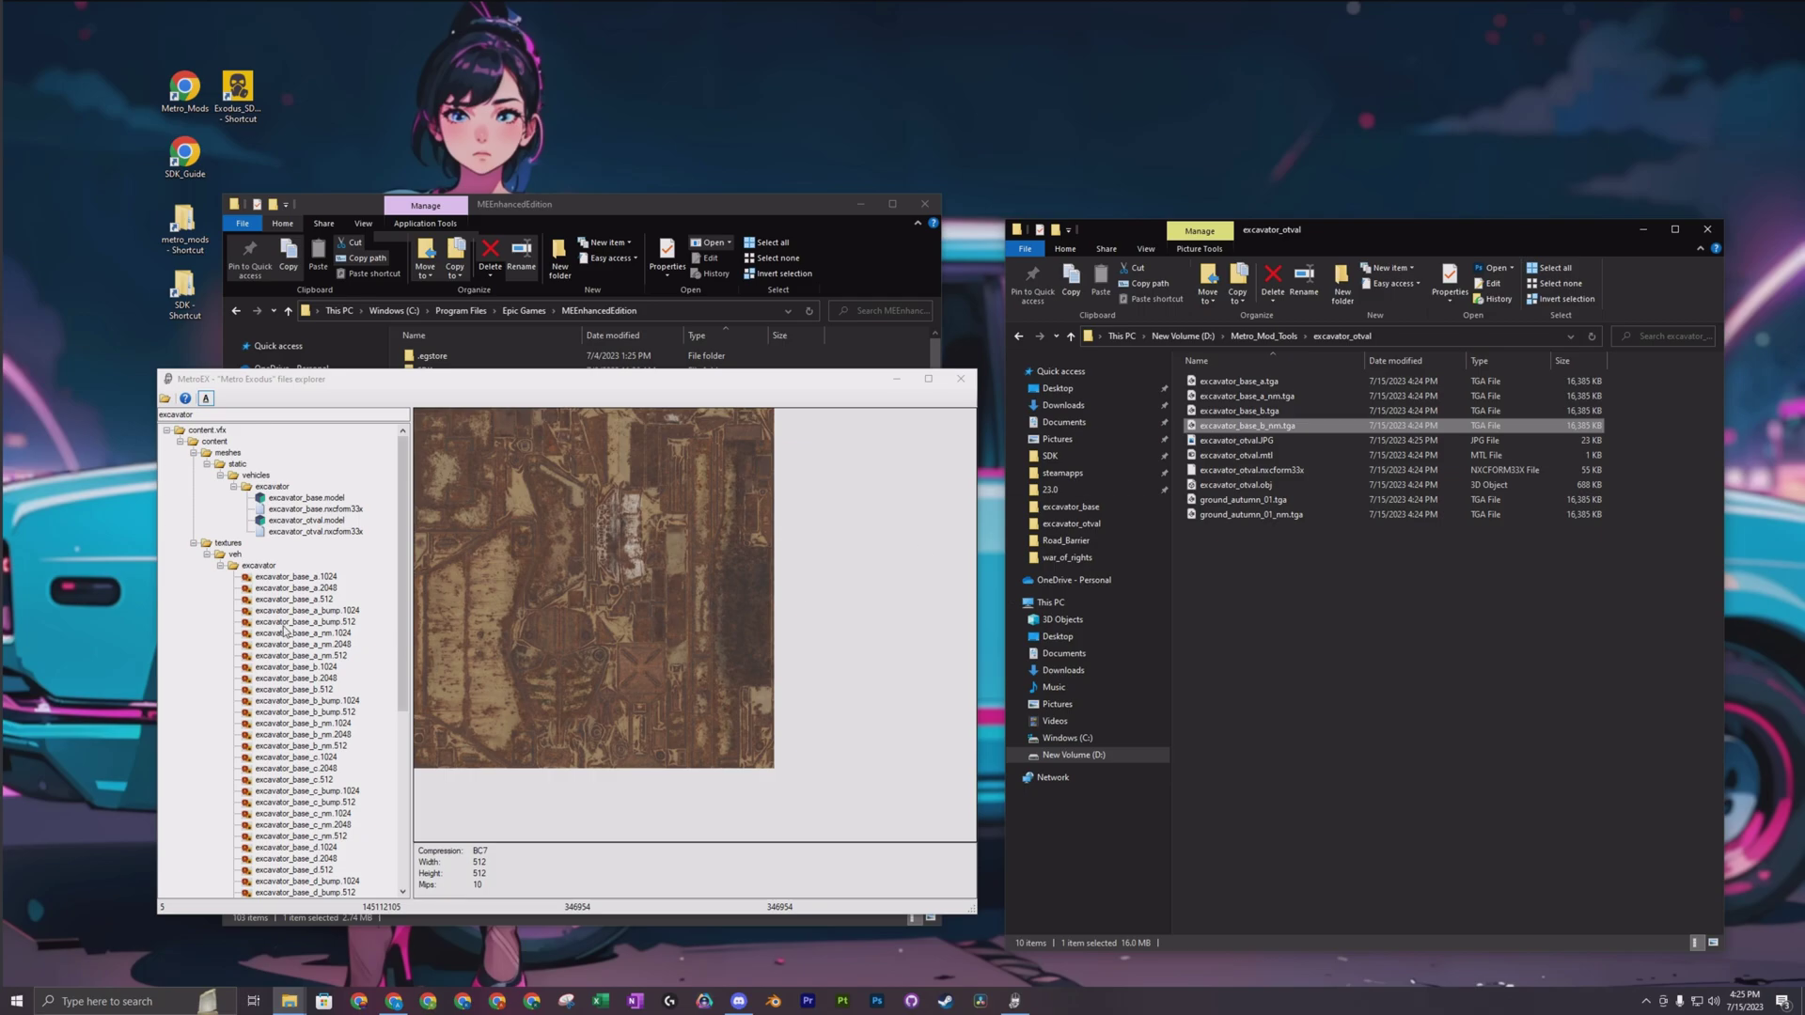
pyautogui.click(310, 521)
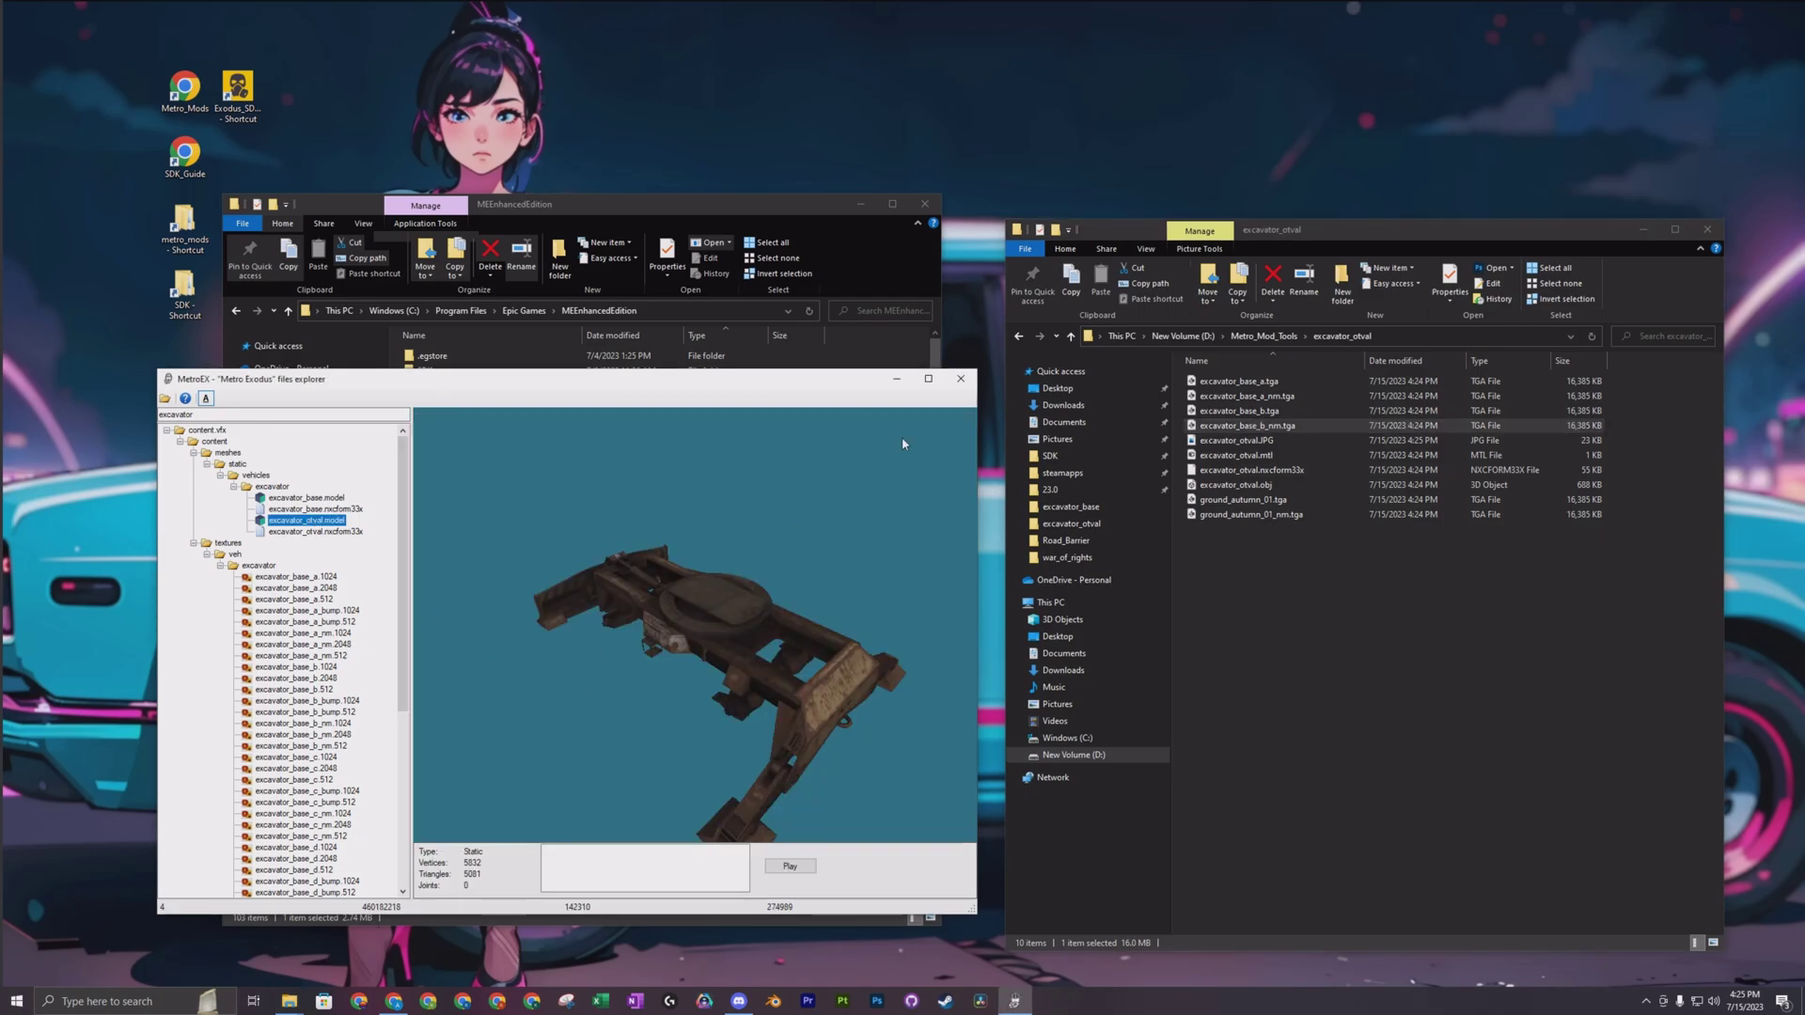
pyautogui.click(896, 382)
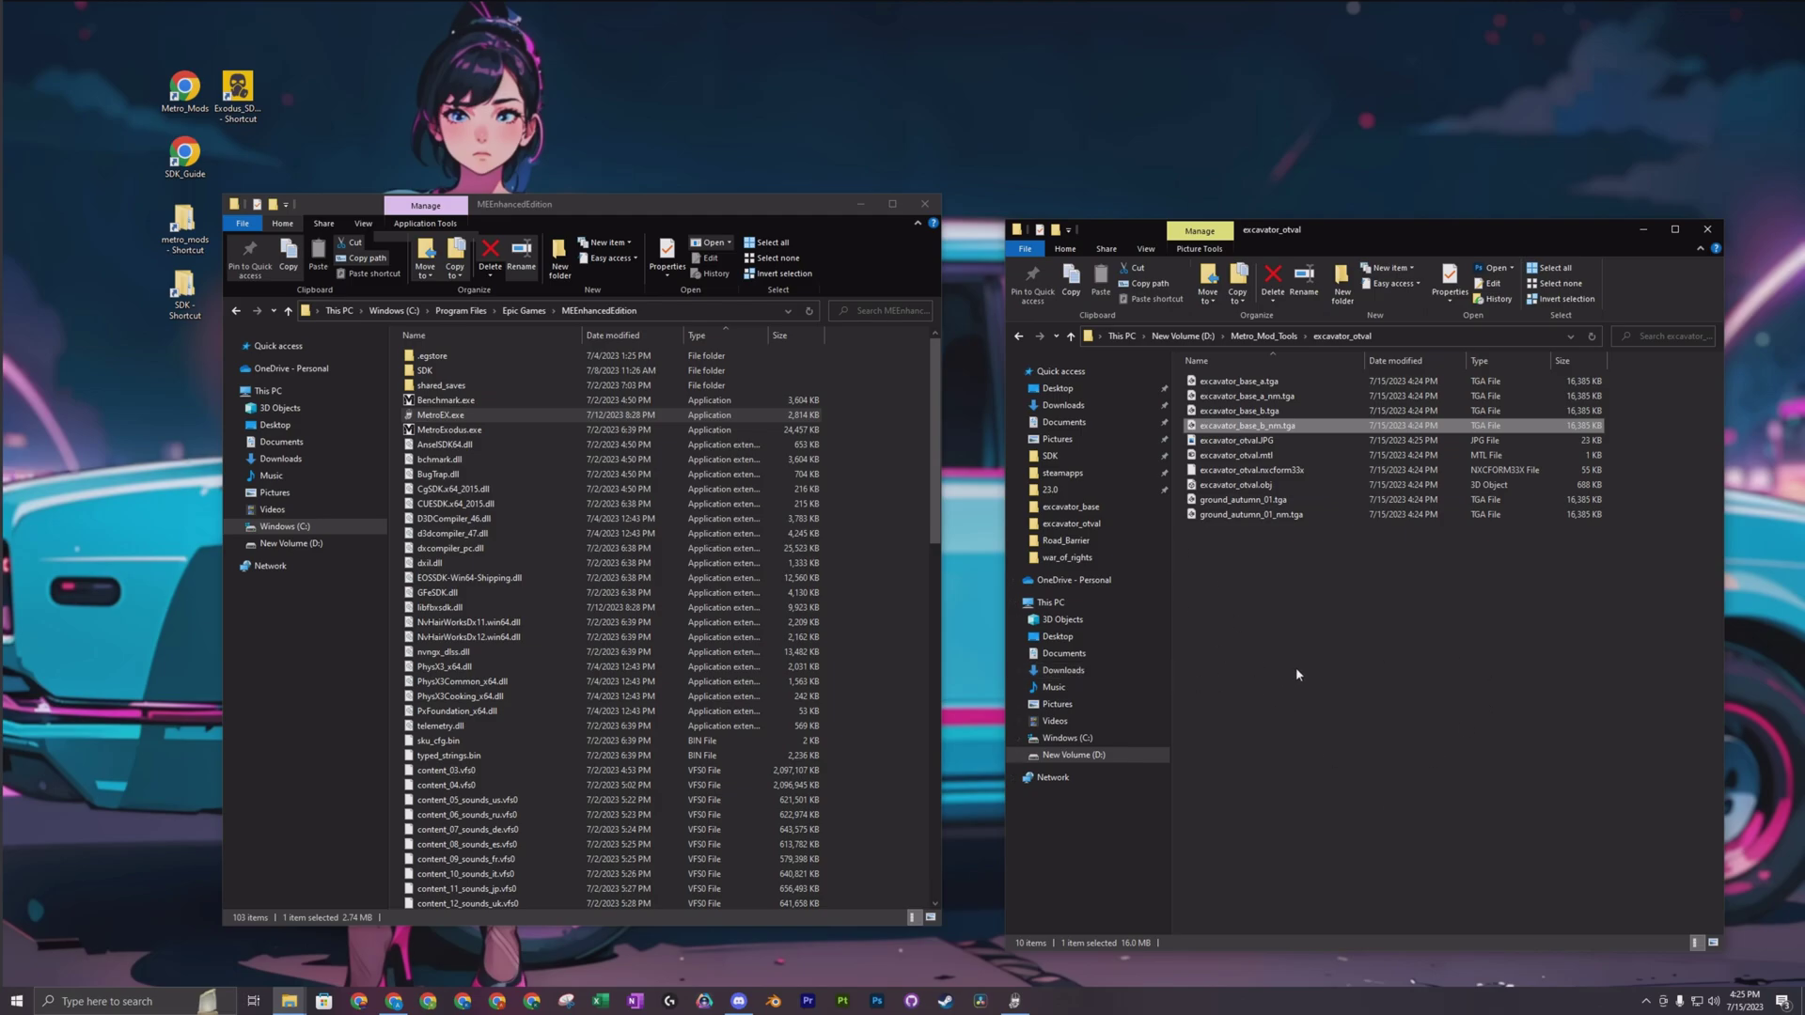
# Step: Open a new File Explorer window showing the New Volume (D:) listing
pyautogui.click(1315, 627)
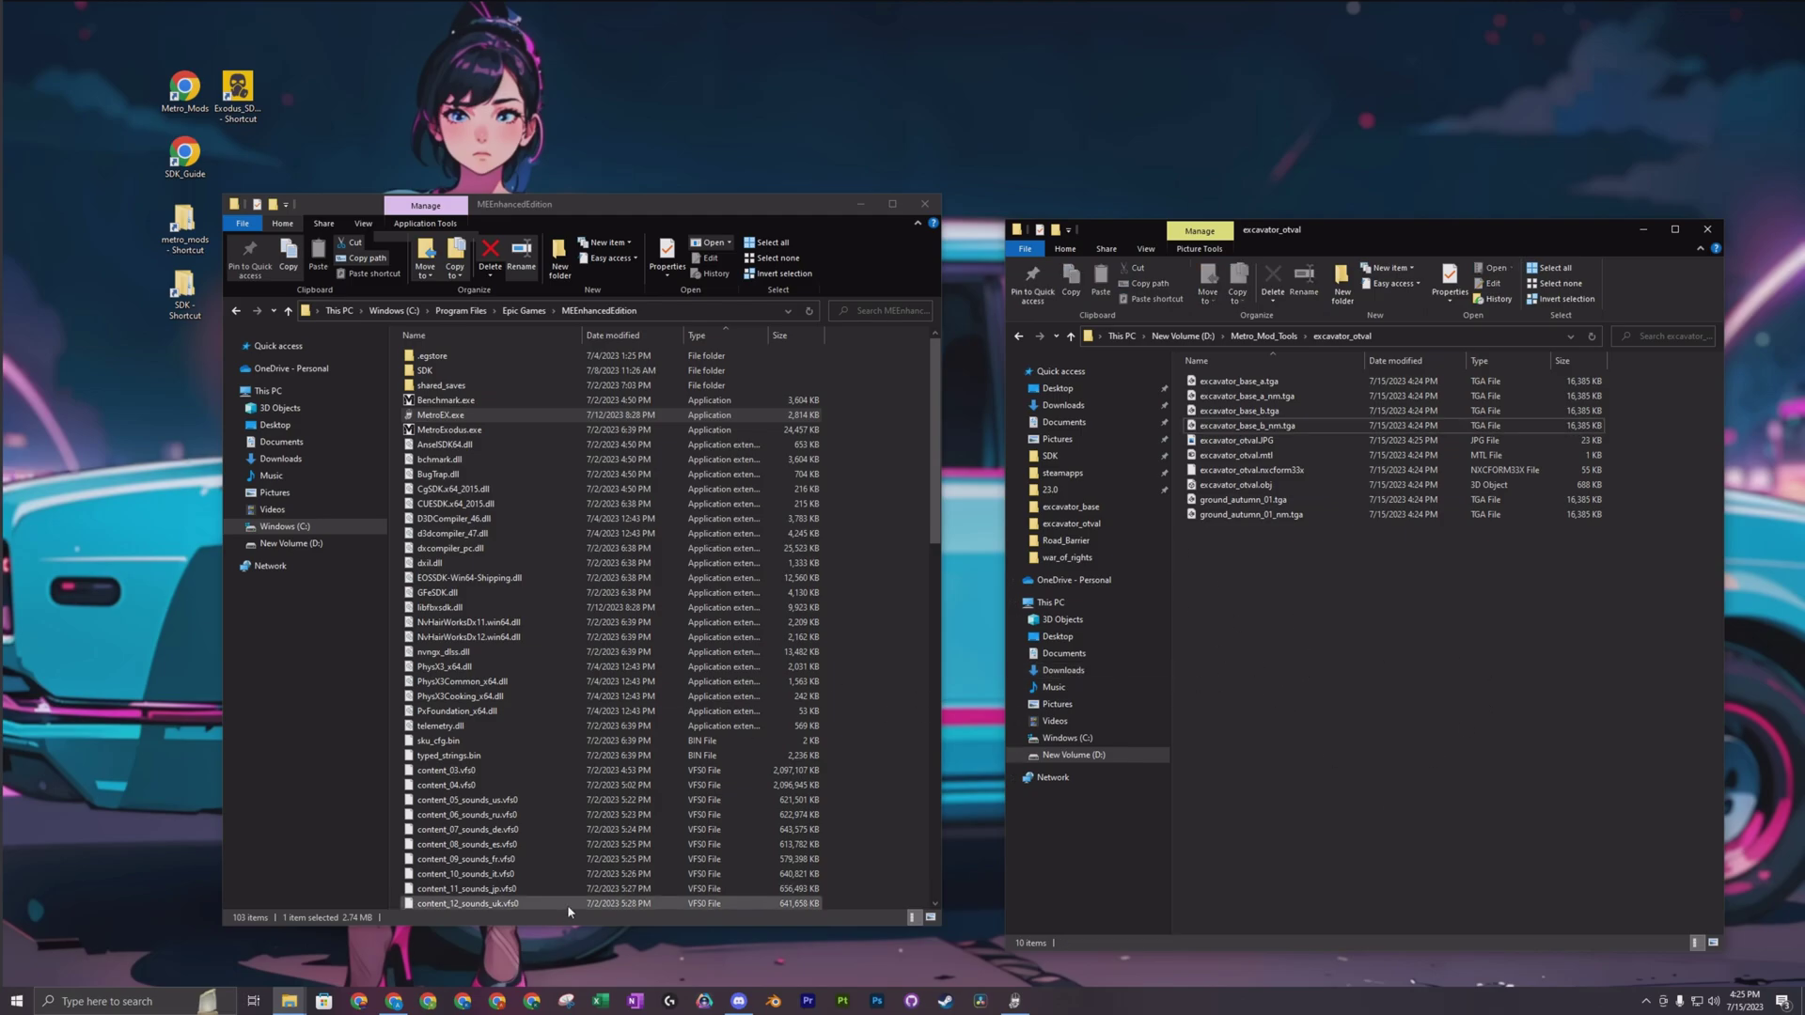
pyautogui.rightClick(289, 1001)
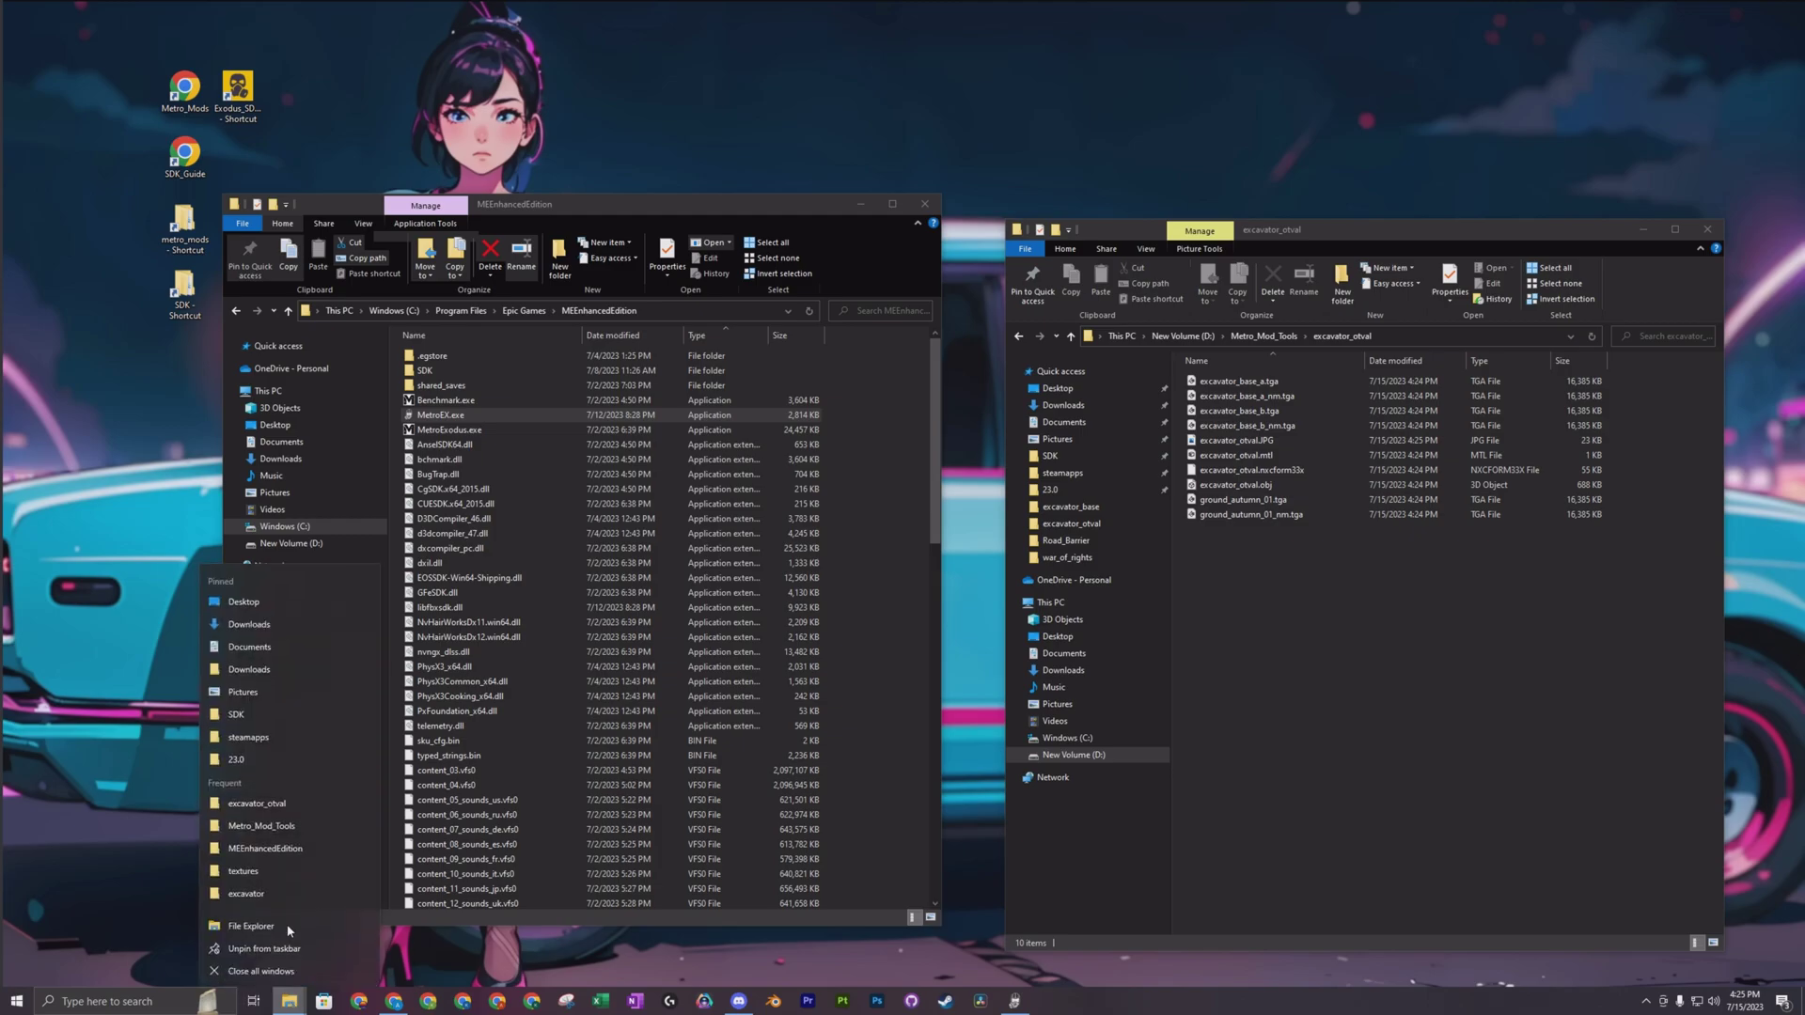
pyautogui.click(286, 923)
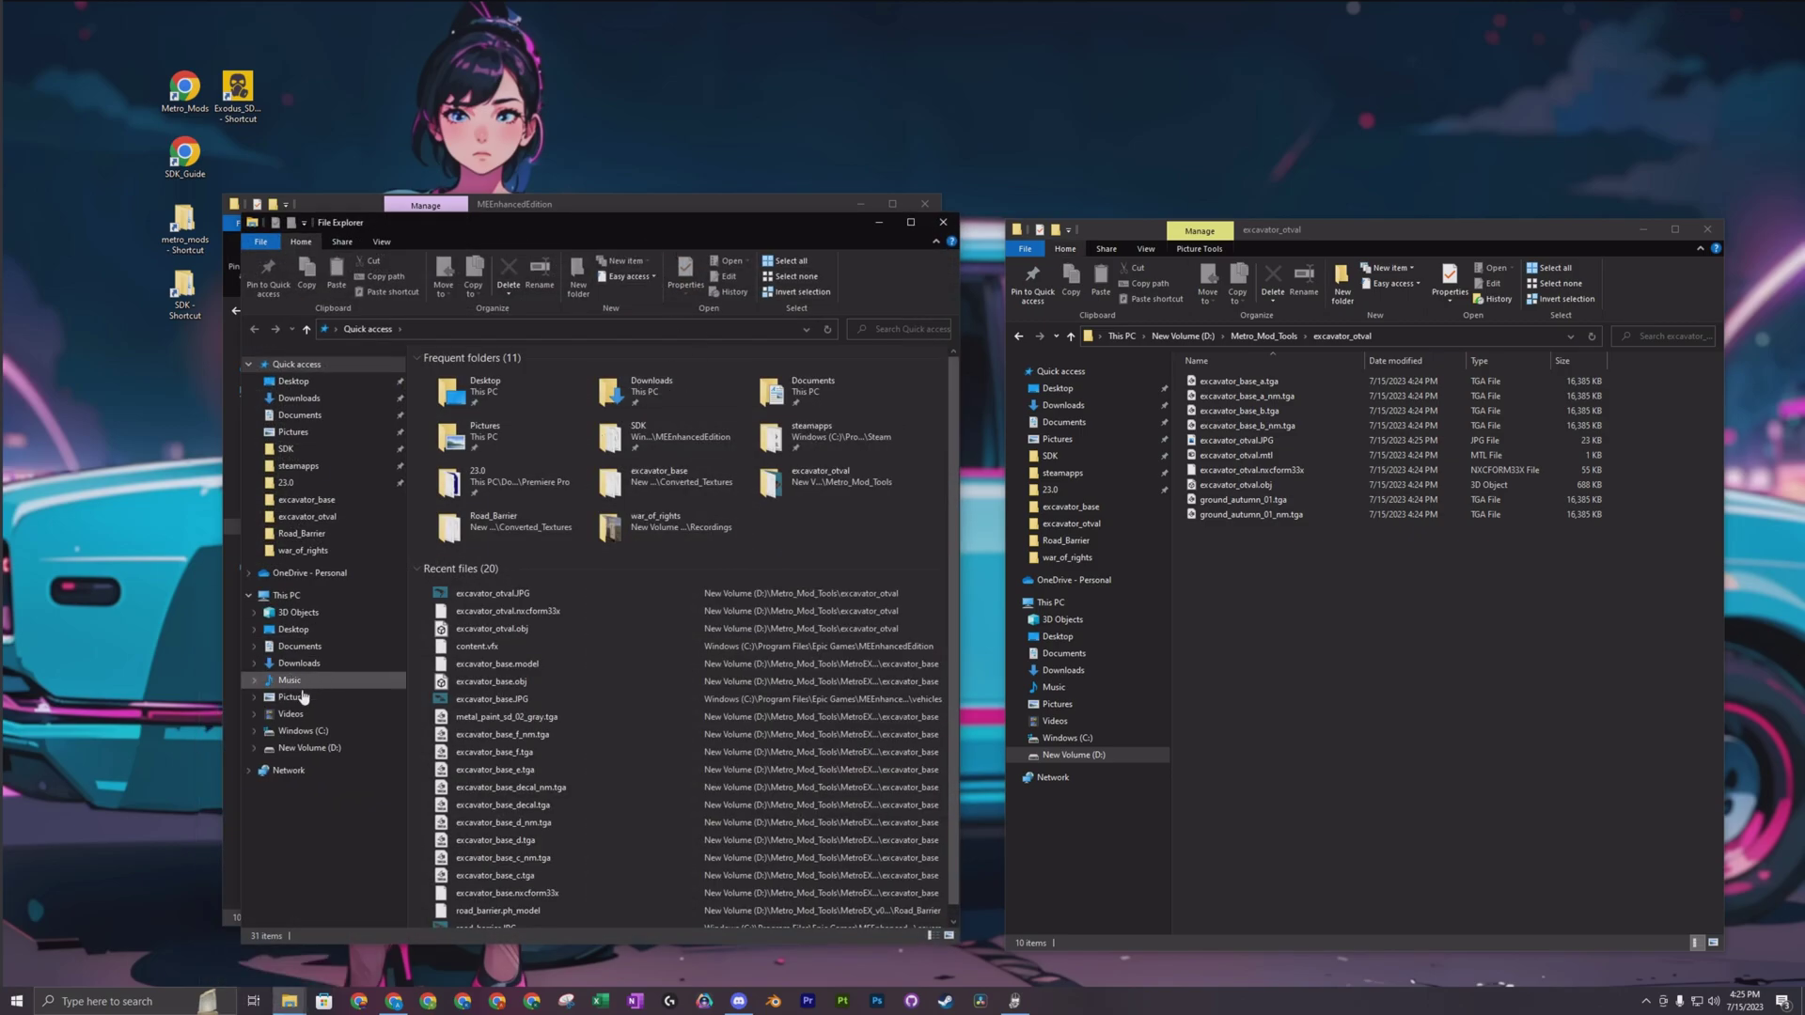
pyautogui.click(340, 744)
pyautogui.click(248, 364)
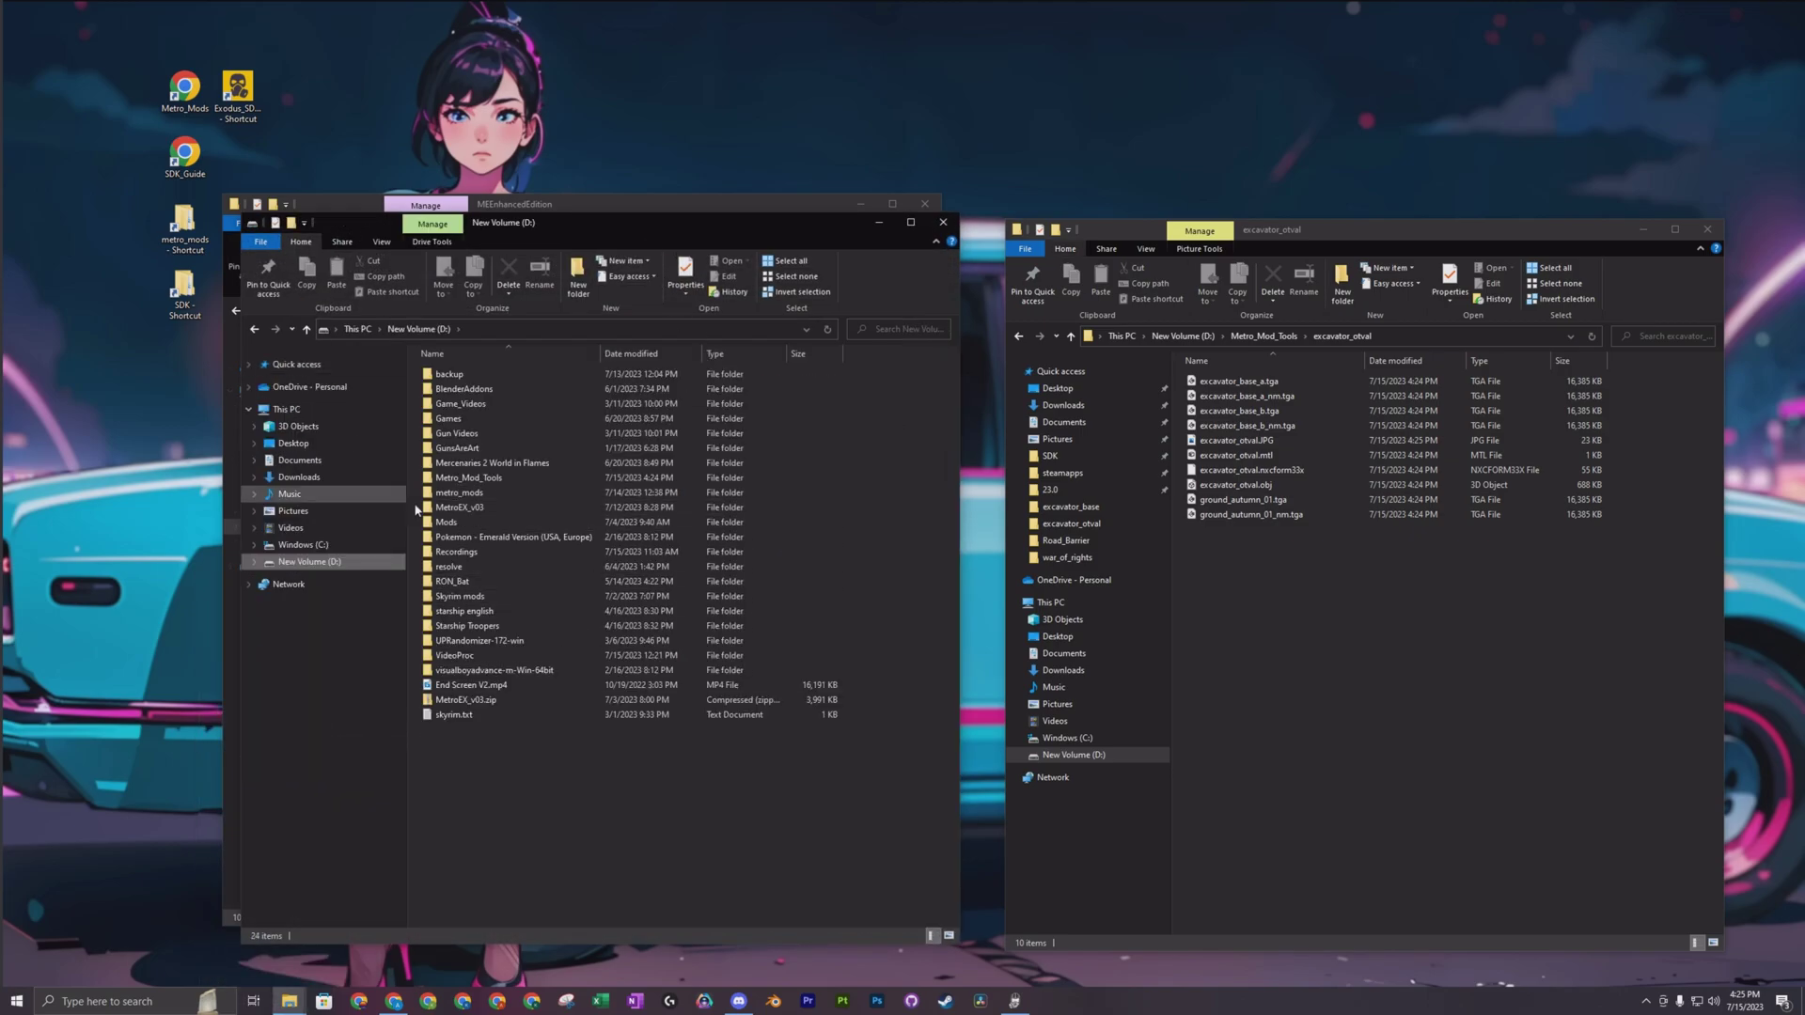
pyautogui.doubleClick(498, 494)
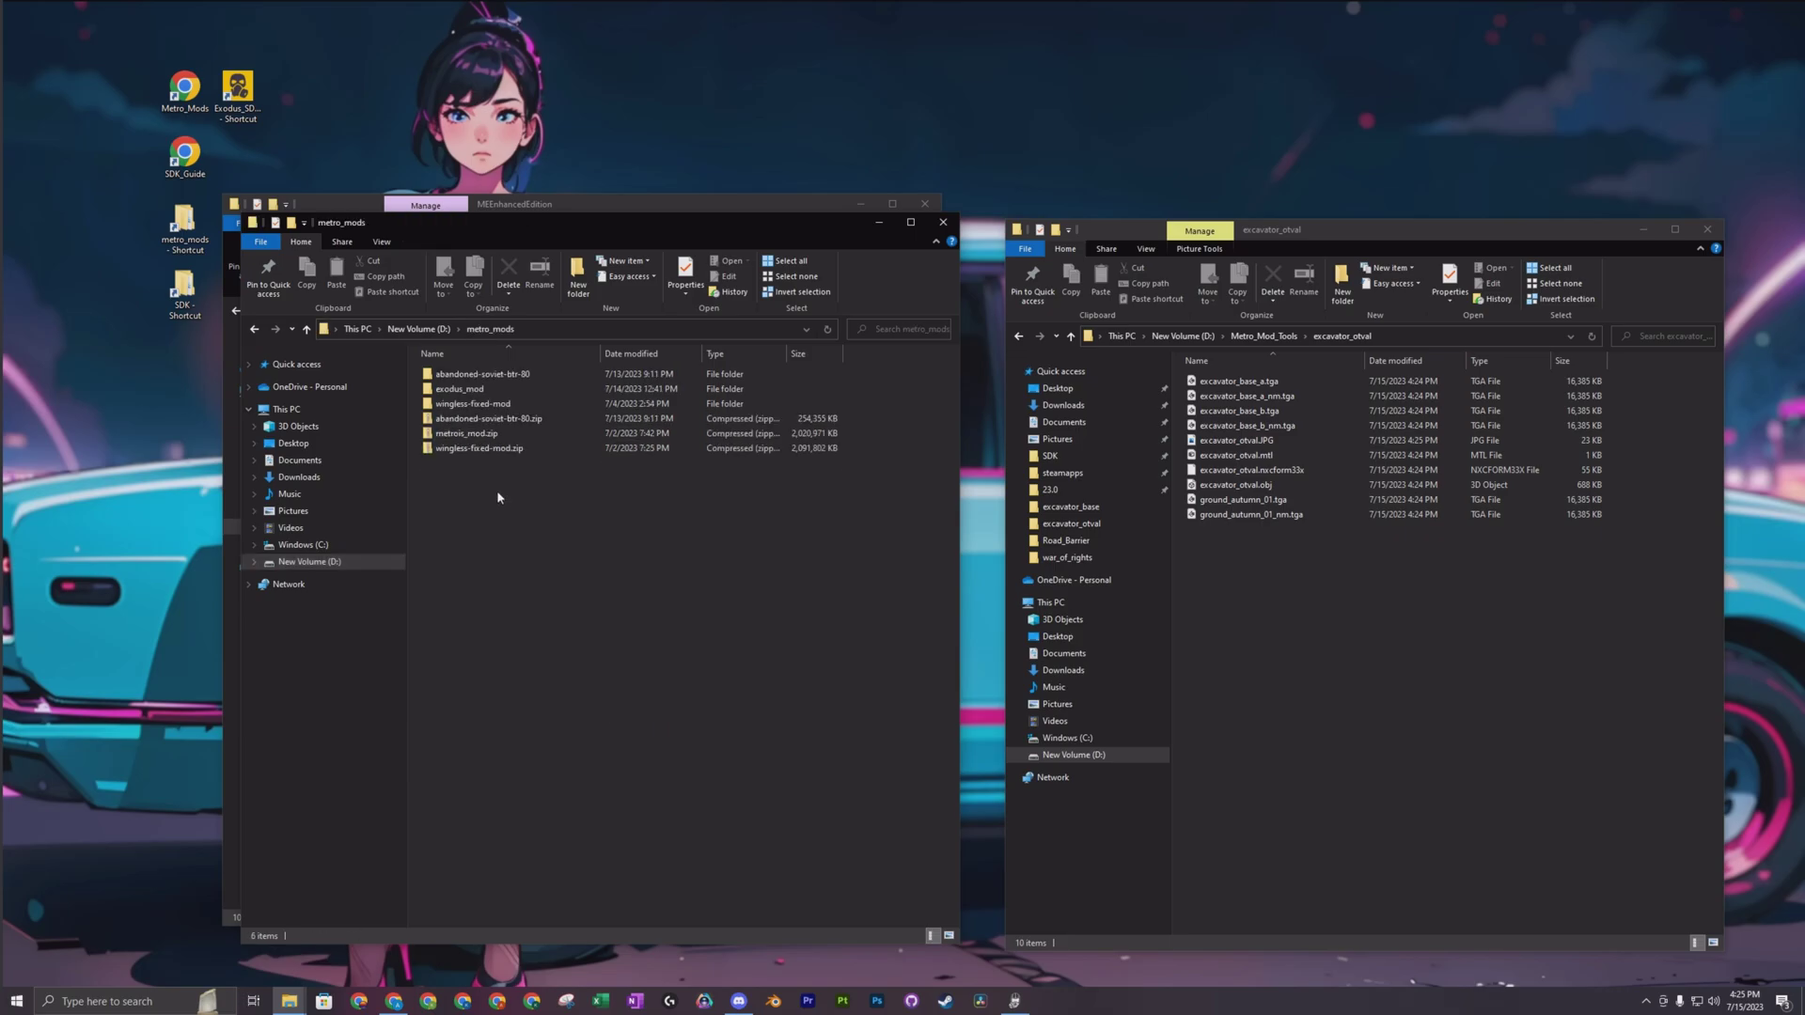
pyautogui.click(252, 331)
# Step: Launch model_Editor.exe from Metro_Mod_Tools\level_editor_2023-01-16_x64
pyautogui.doubleClick(470, 478)
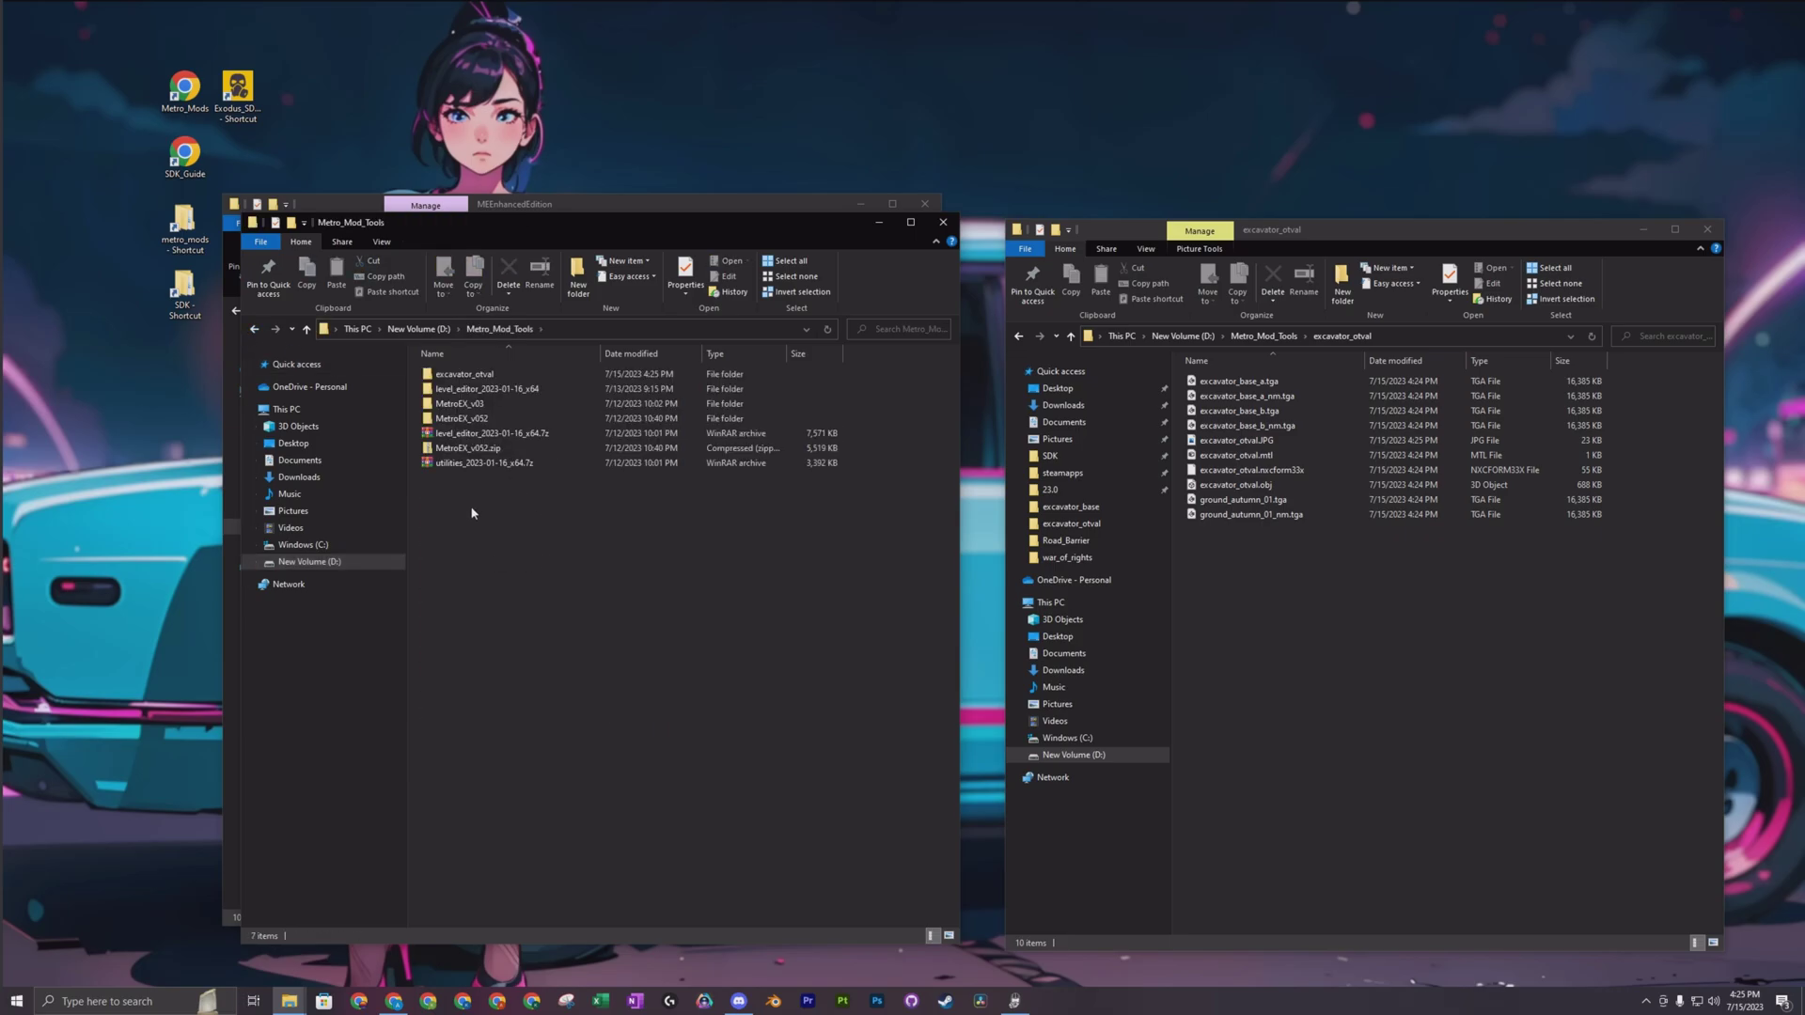
pyautogui.click(564, 389)
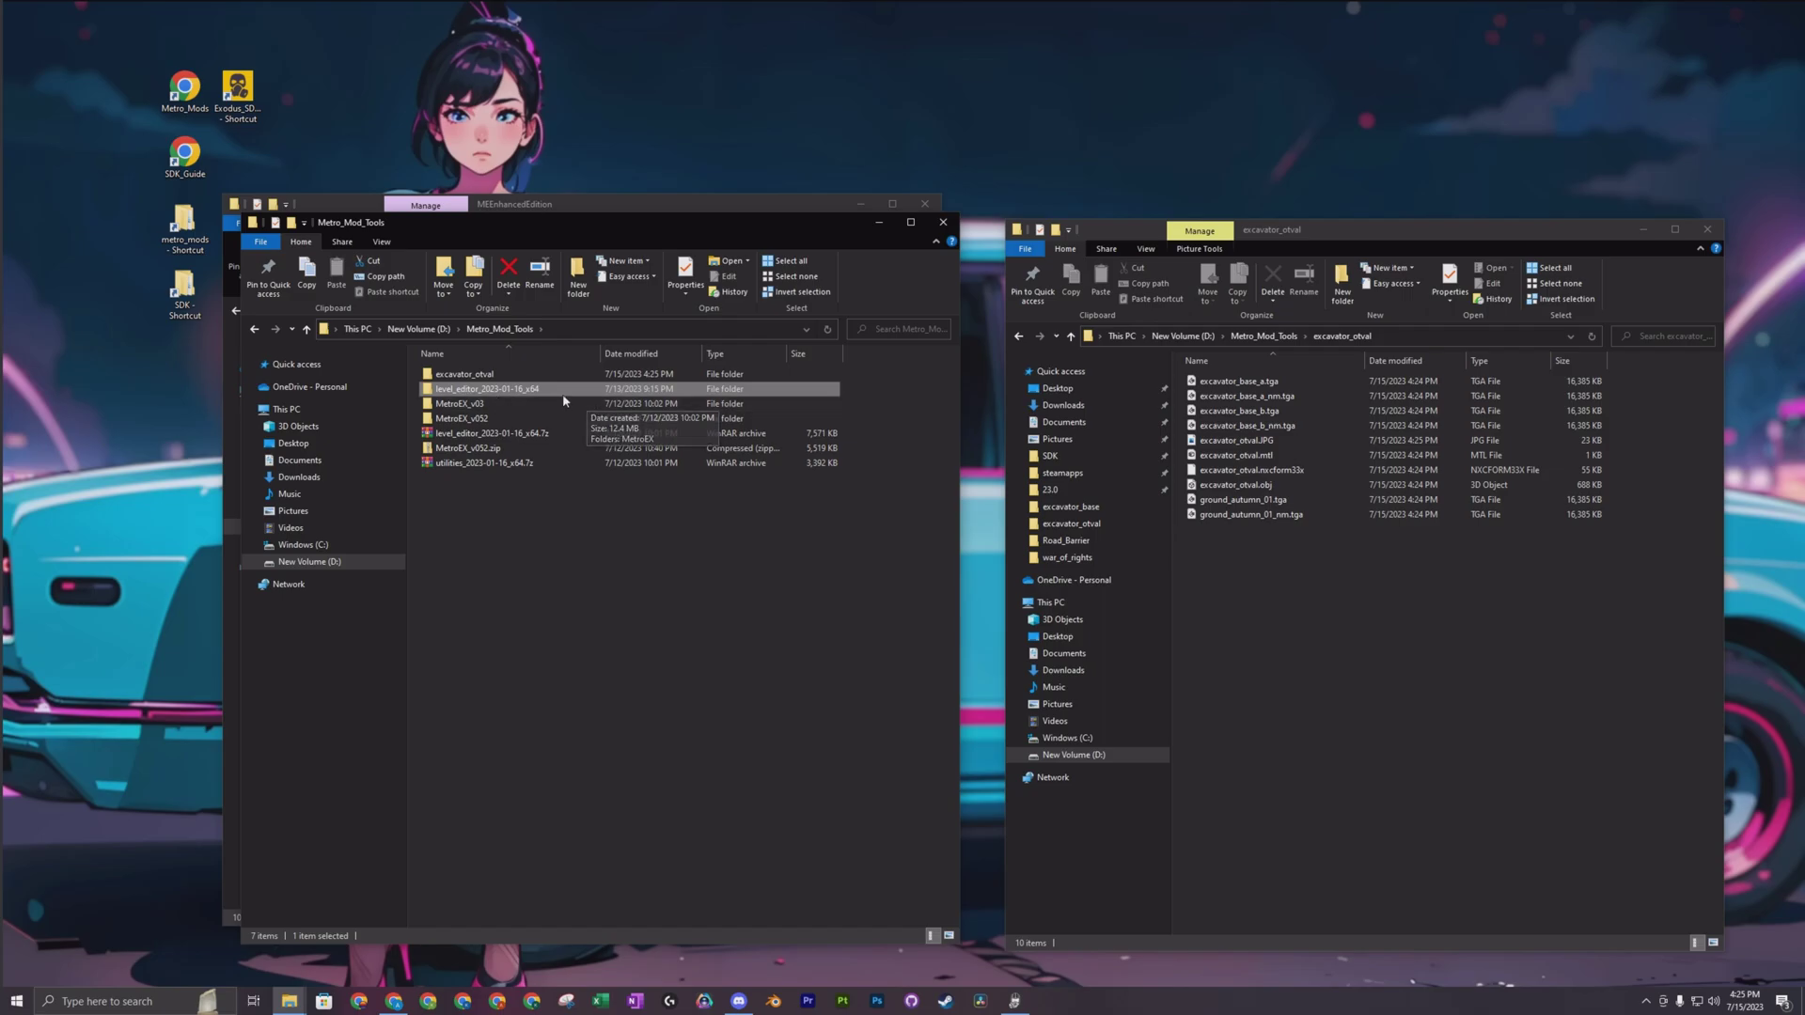
pyautogui.doubleClick(541, 393)
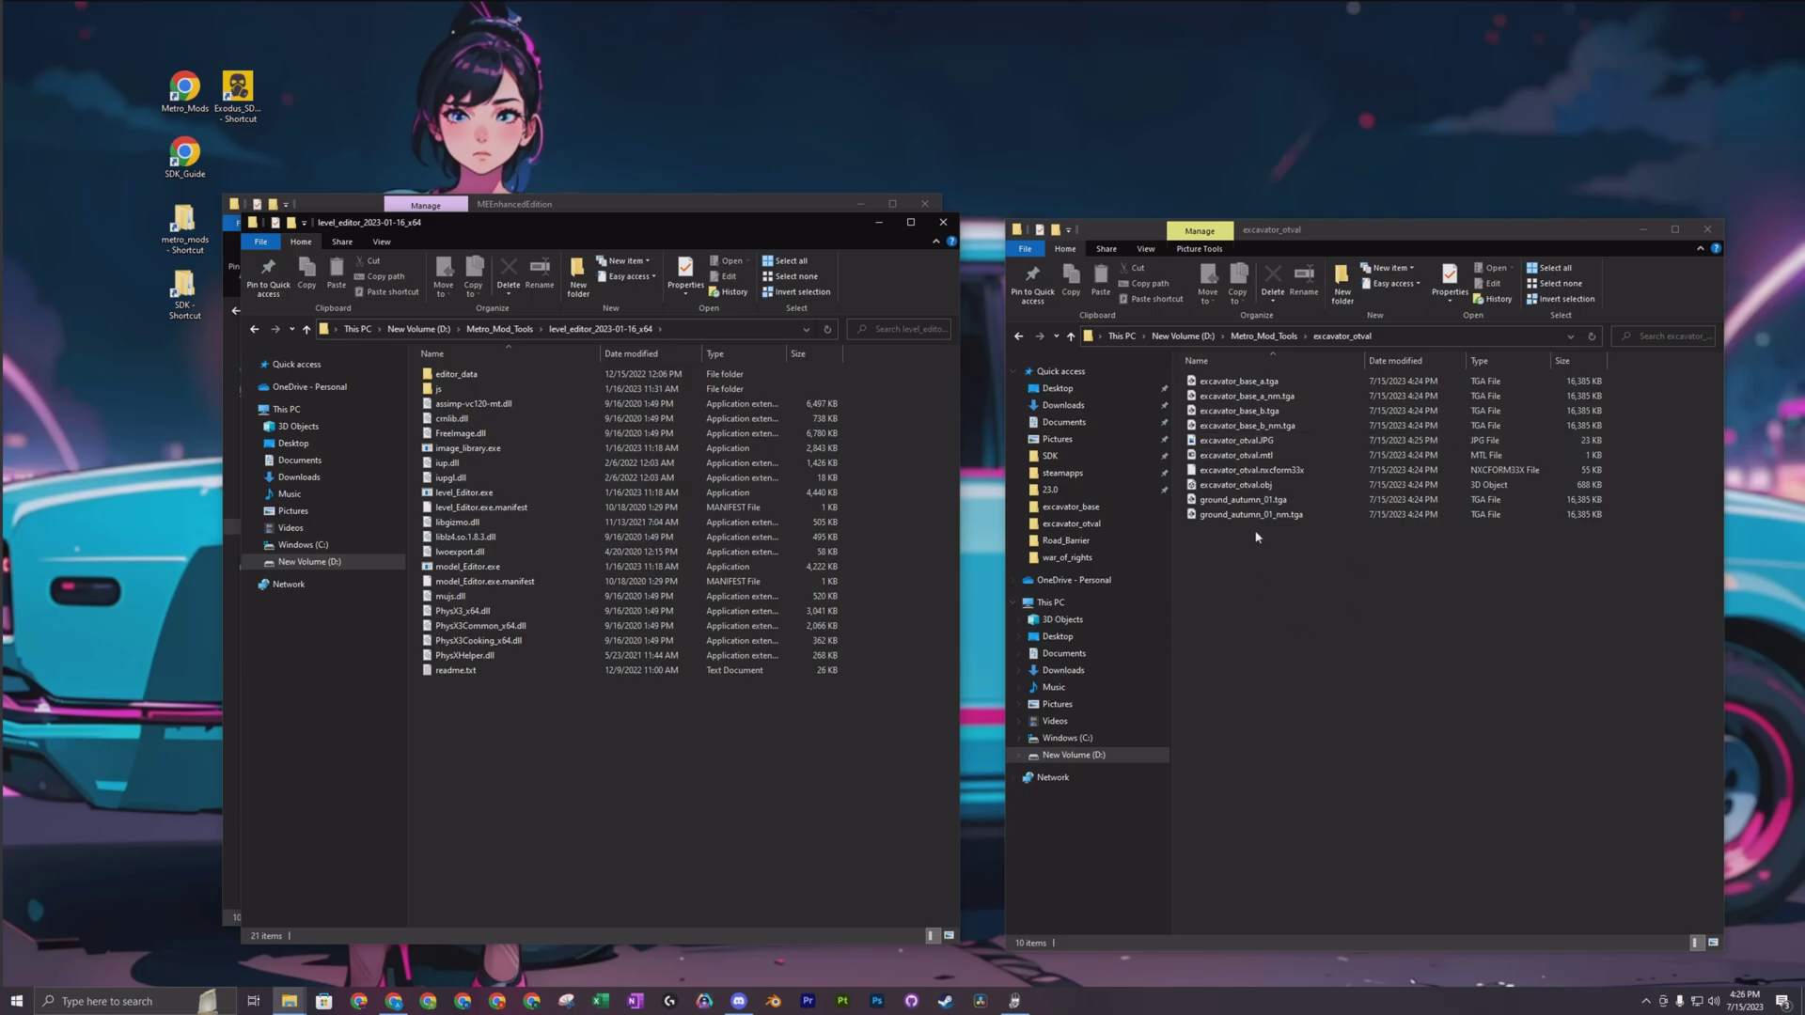
pyautogui.click(1255, 485)
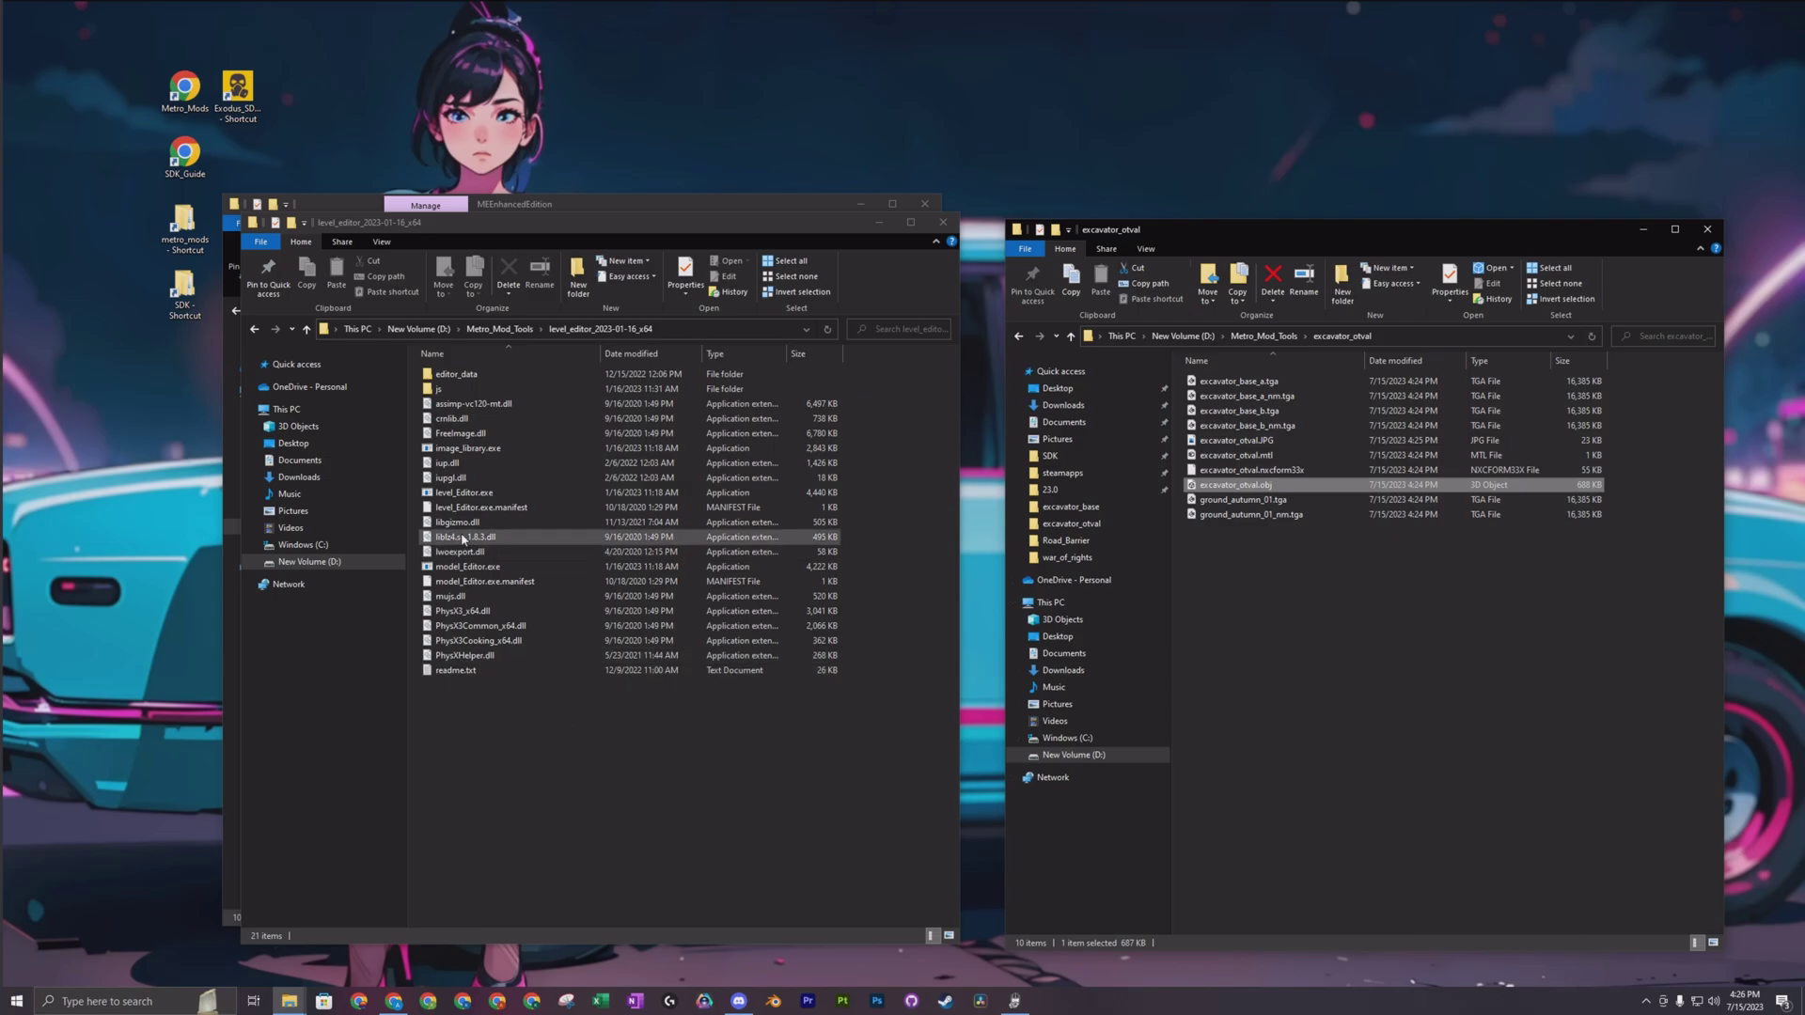
pyautogui.click(495, 568)
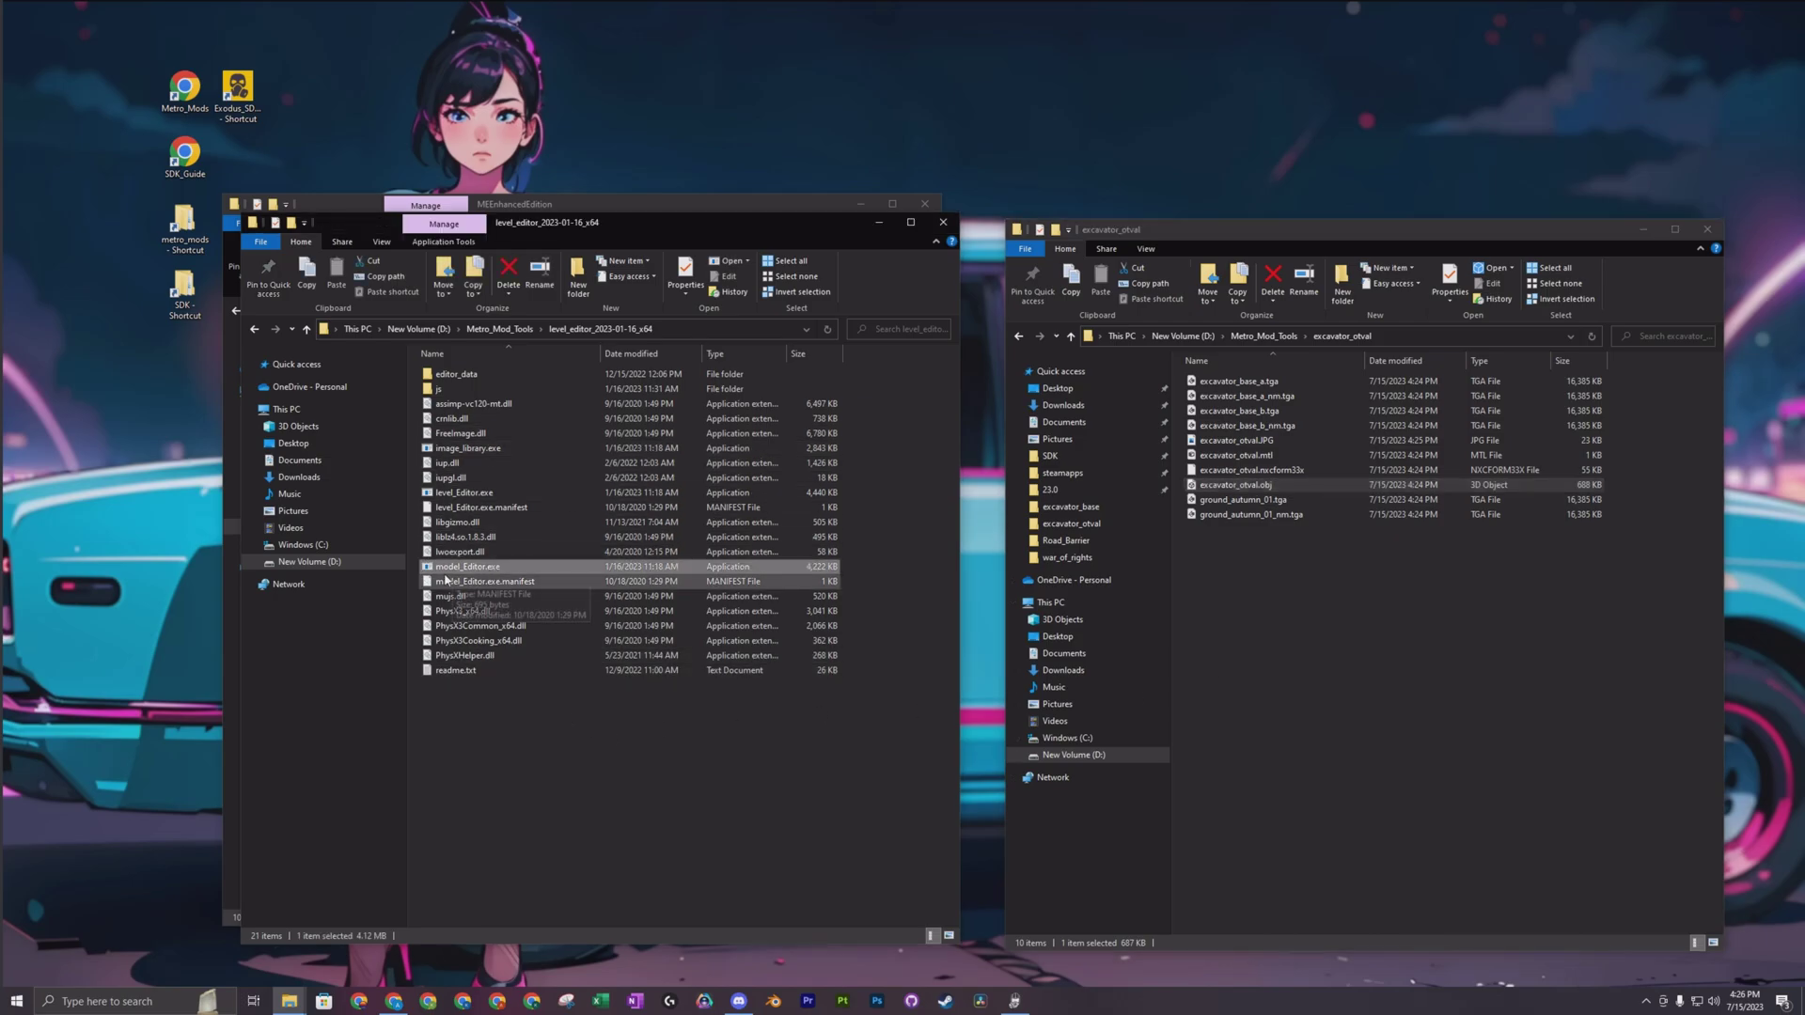
pyautogui.doubleClick(513, 569)
# Step: Start a File > Import and navigate the dialog to the excavator_otval folder path
pyautogui.moveTo(793, 162); pyautogui.dragTo(510, 263)
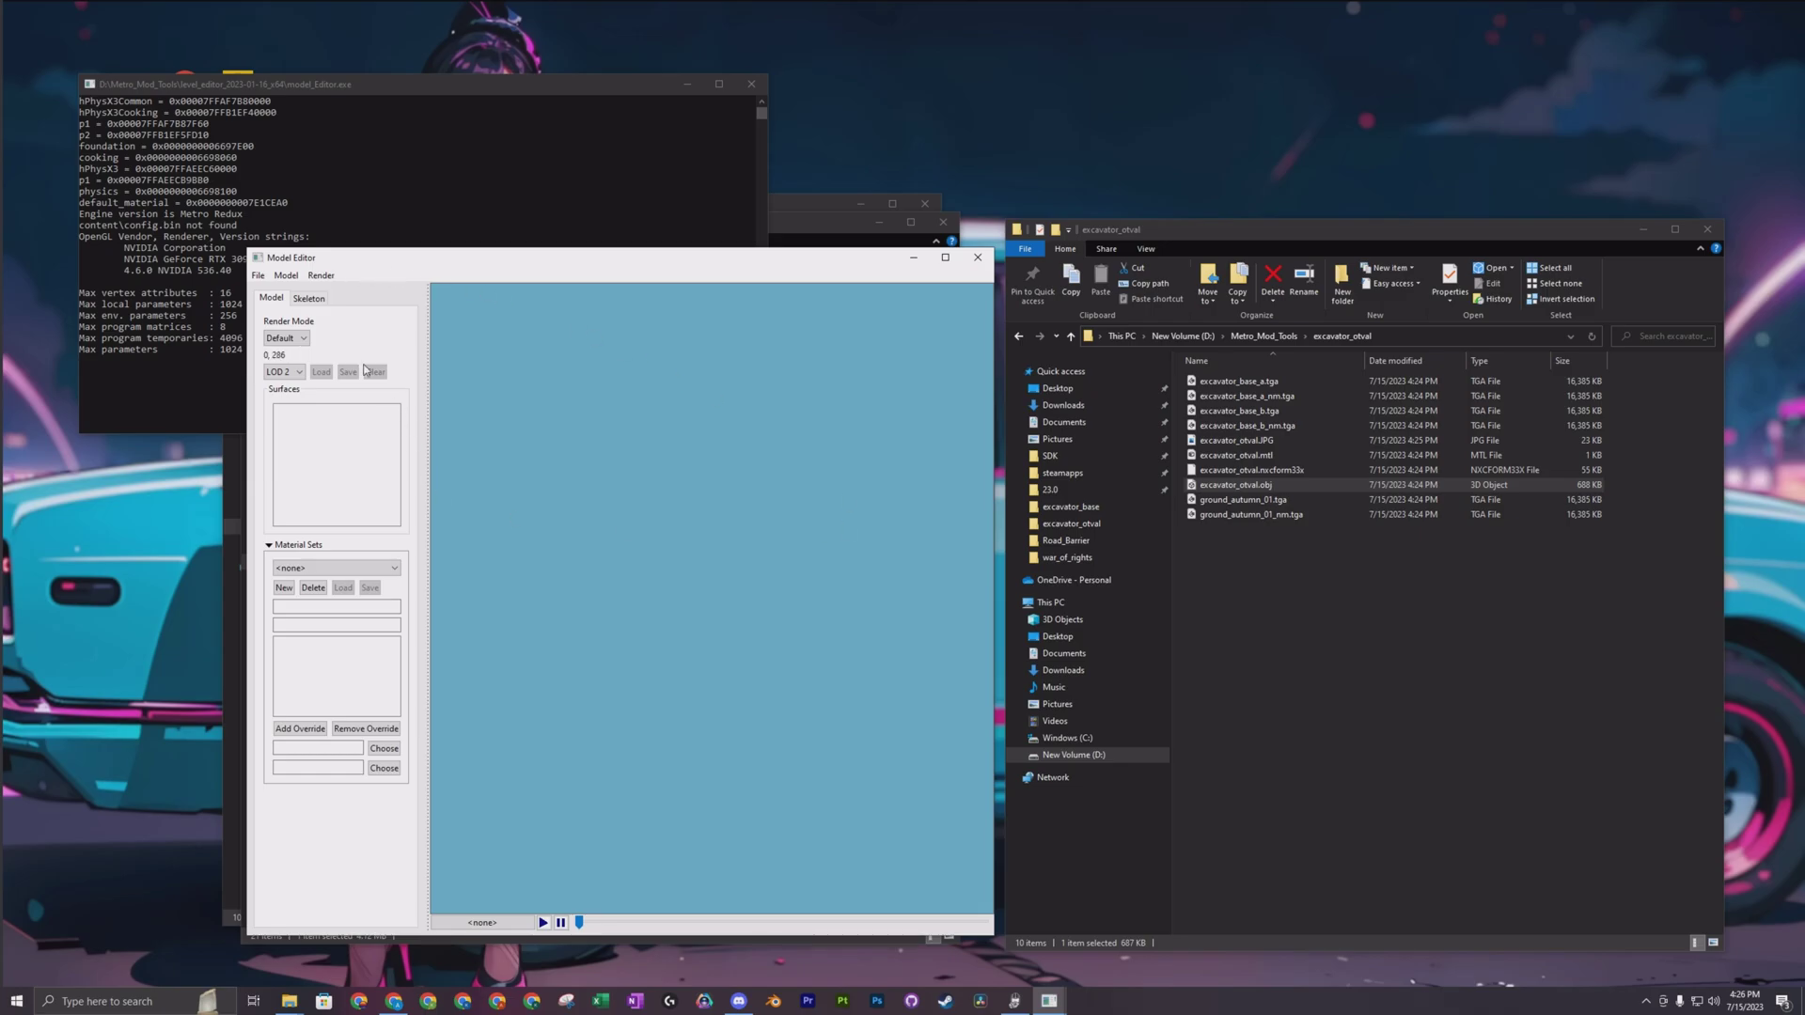
pyautogui.click(256, 276)
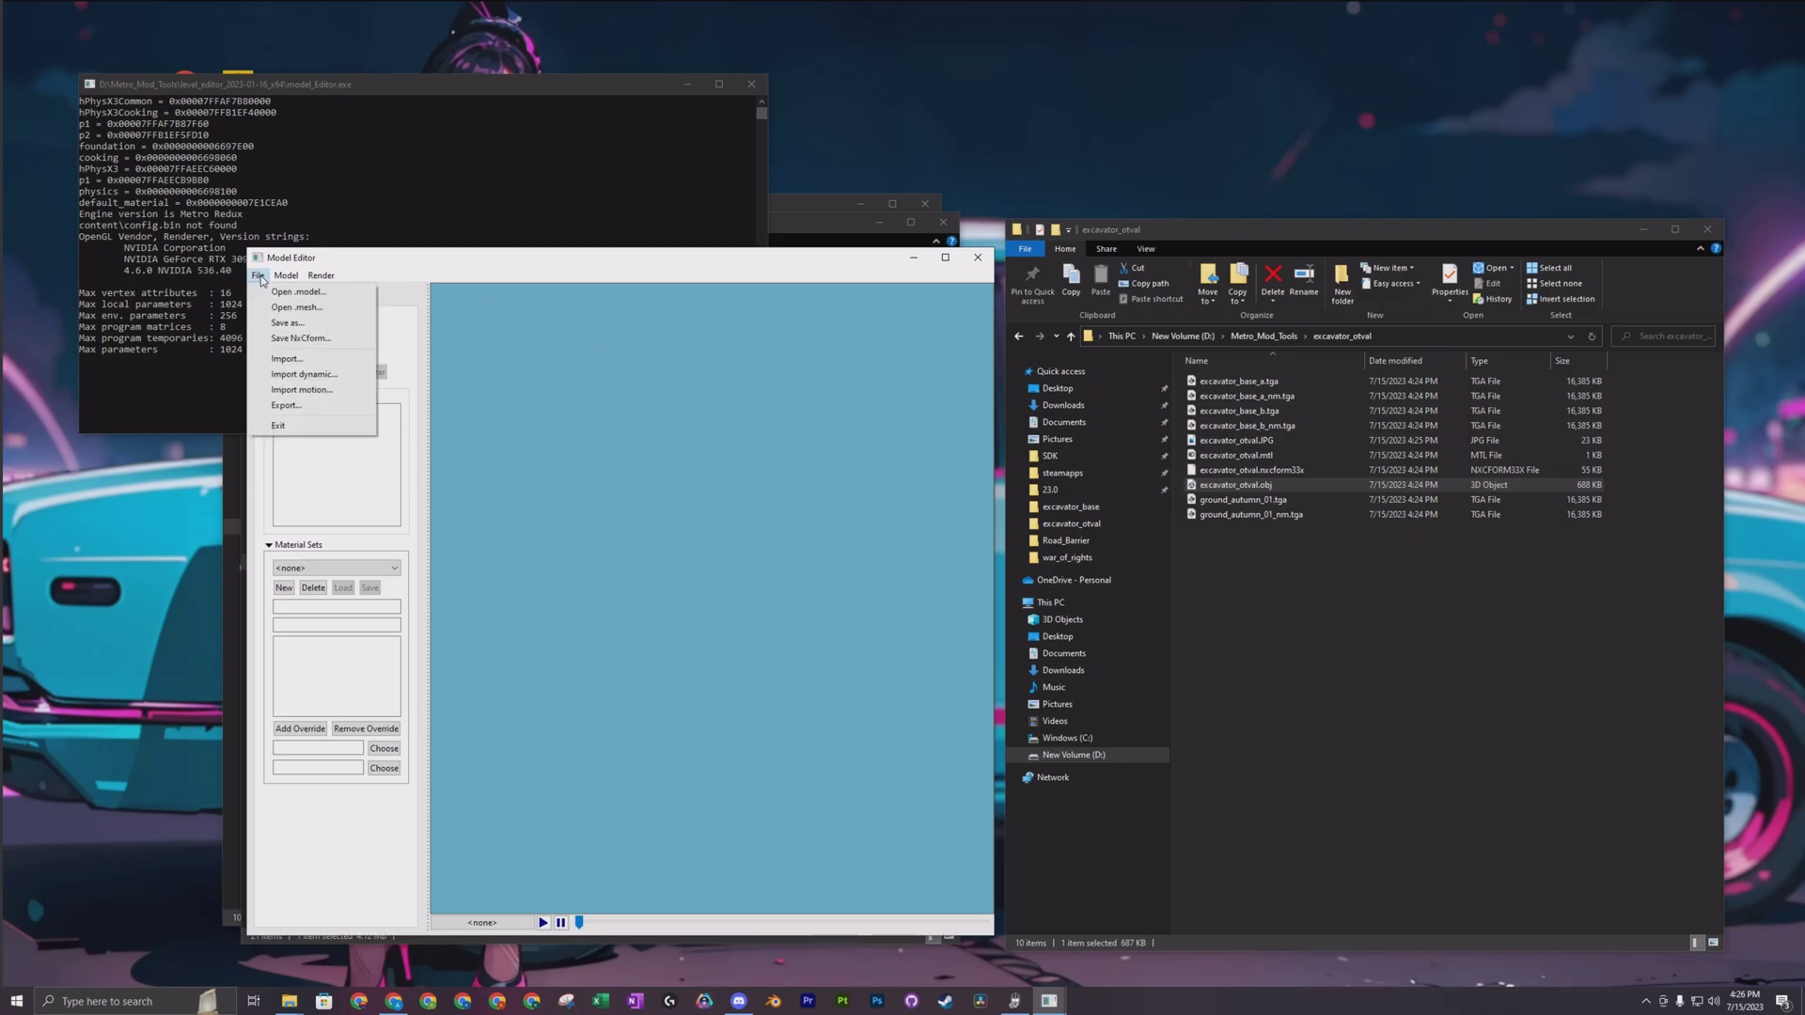
pyautogui.click(287, 358)
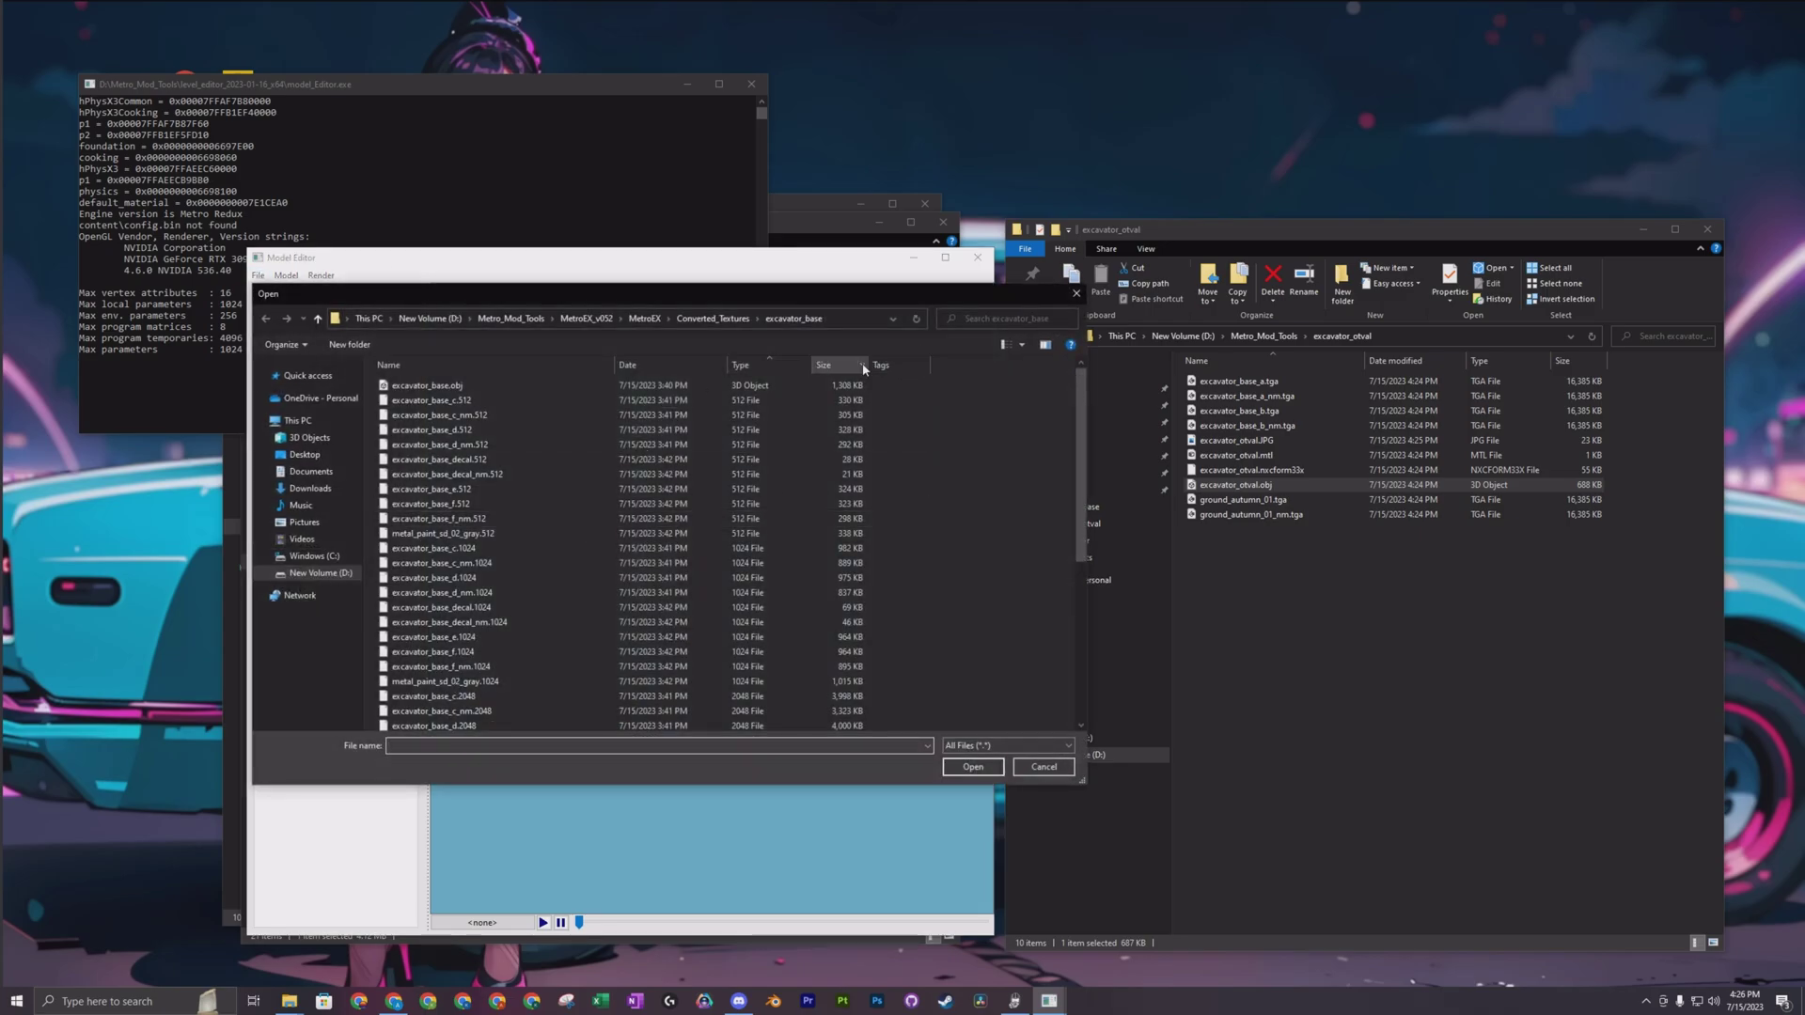
pyautogui.click(1409, 337)
pyautogui.hotkey('ctrl', 'c')
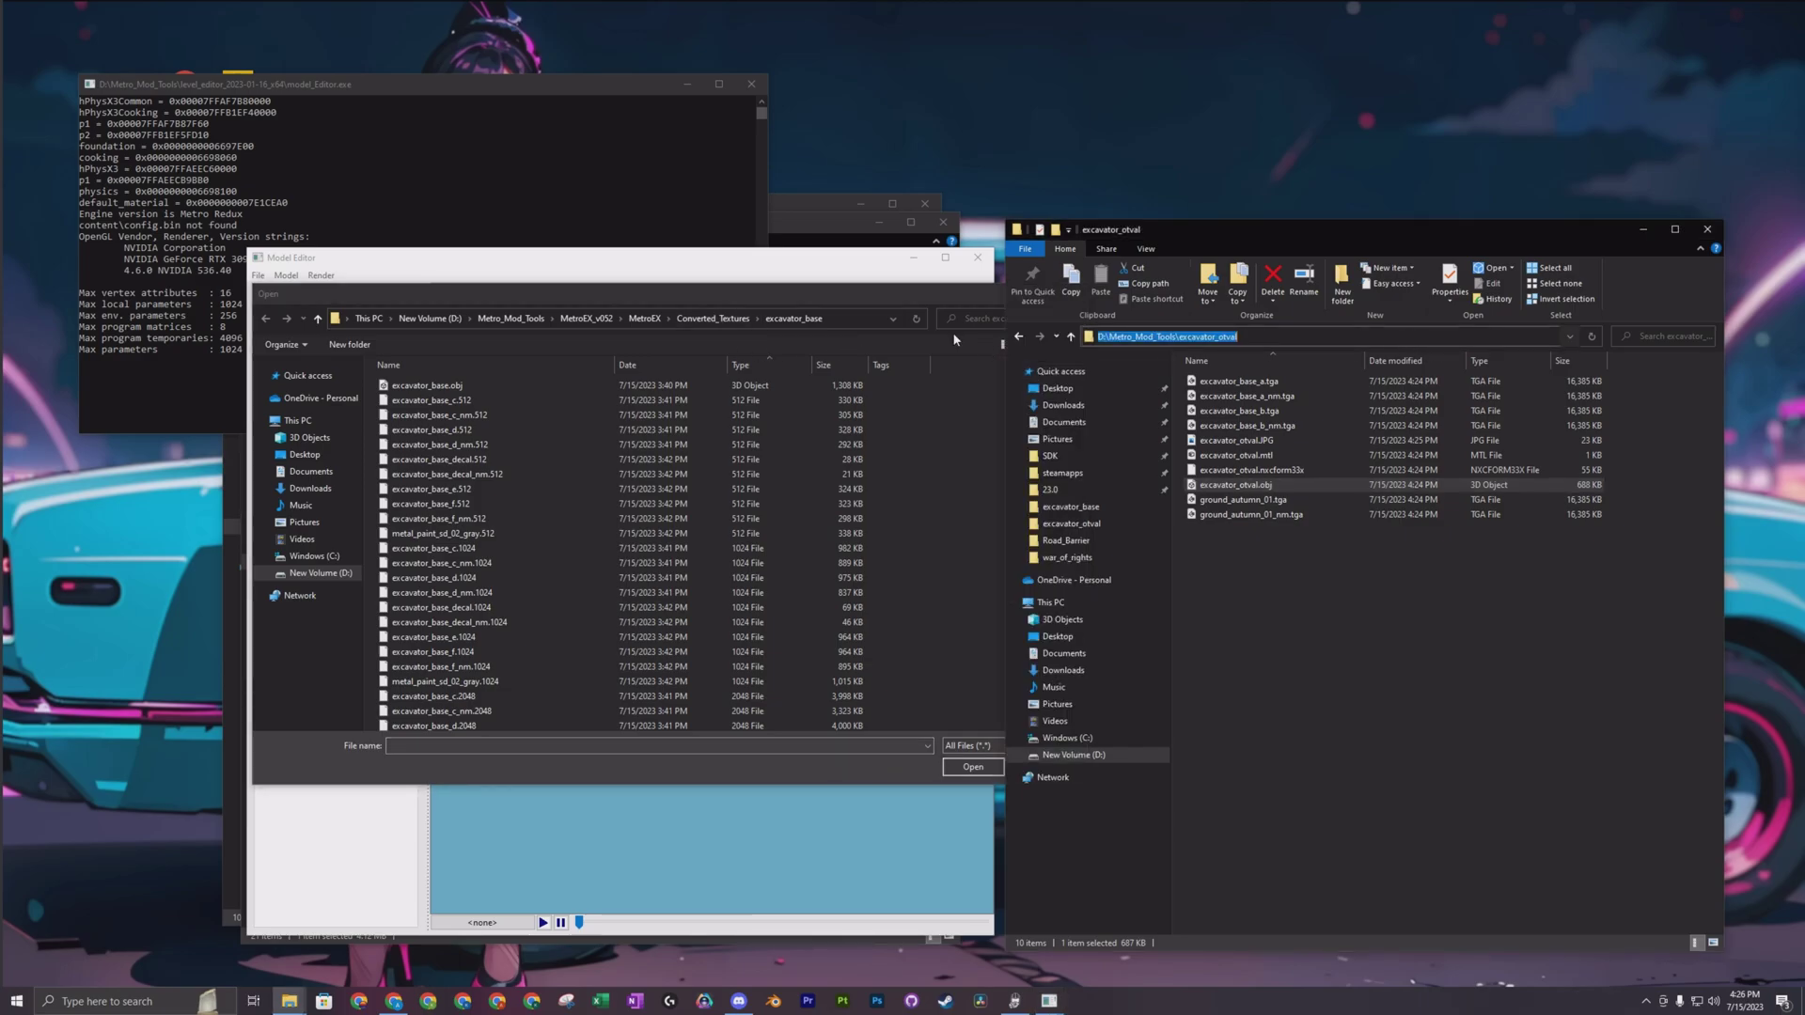
pyautogui.click(865, 319)
pyautogui.hotkey('ctrl', 'v')
pyautogui.hotkey('ctrl', 'a')
pyautogui.press('Return')
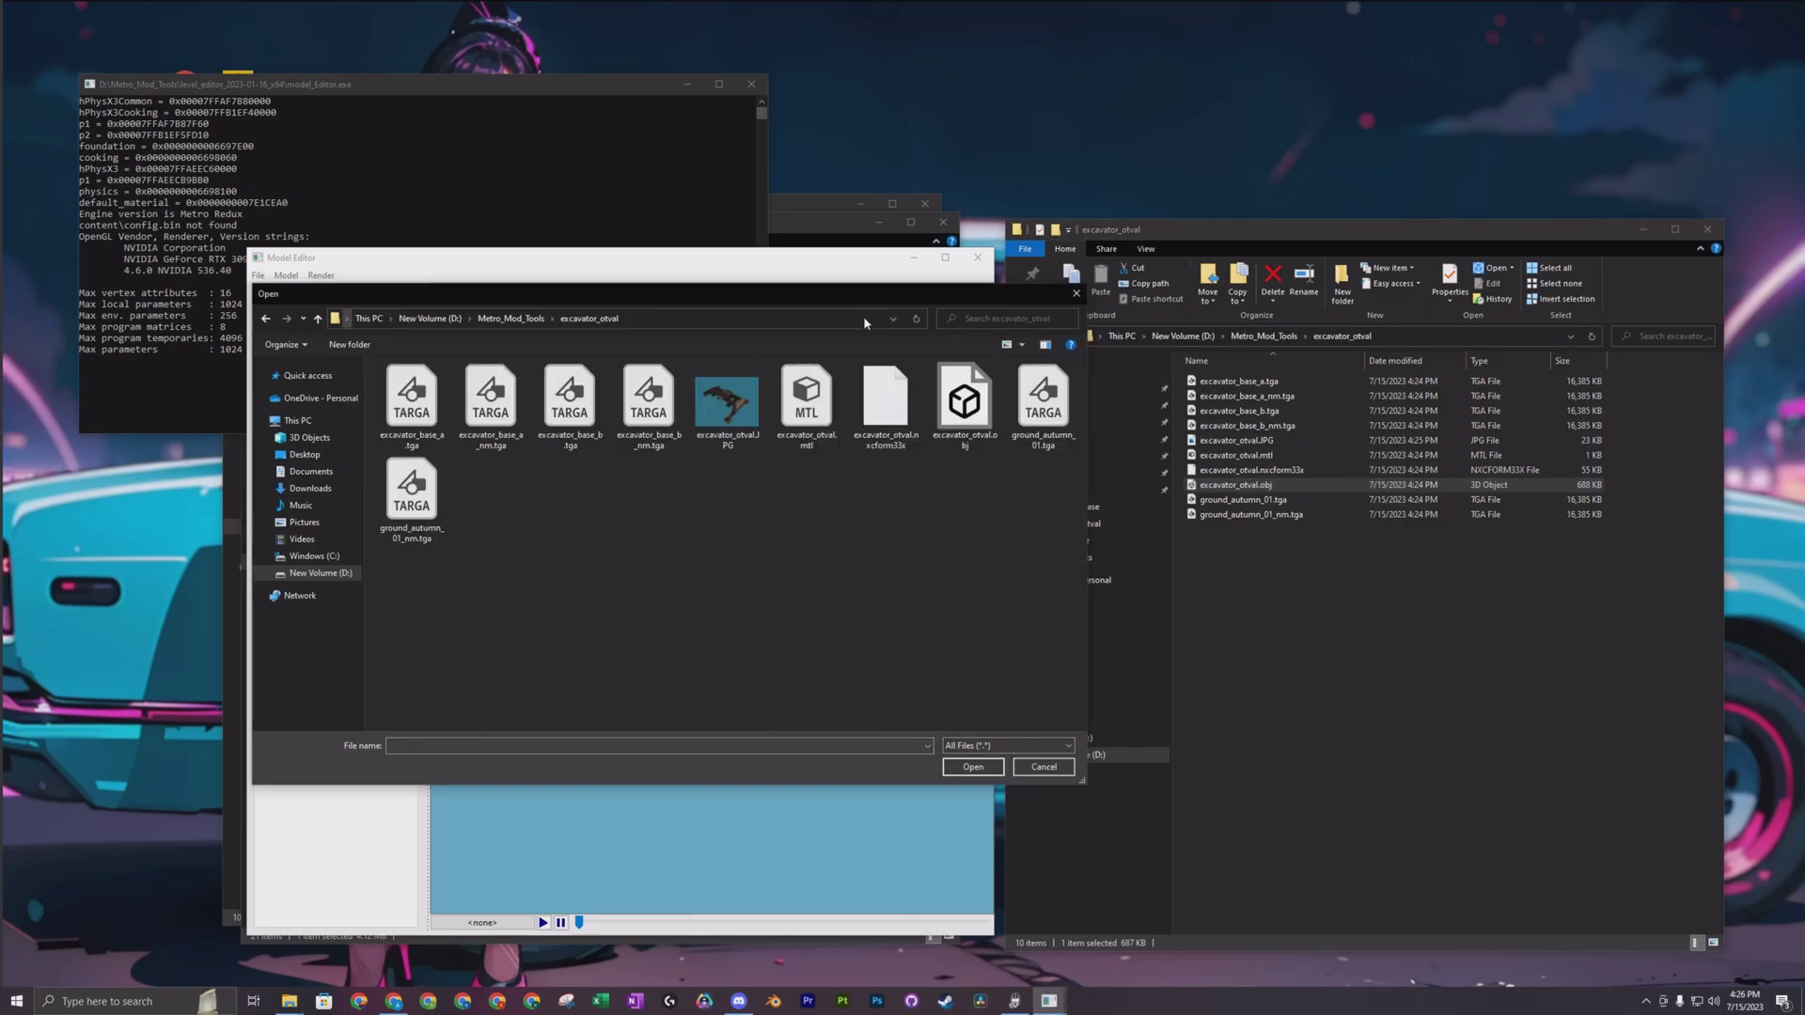
# Step: Switch the file list to Details view and import excavator_otval.obj
pyautogui.rightClick(694, 549)
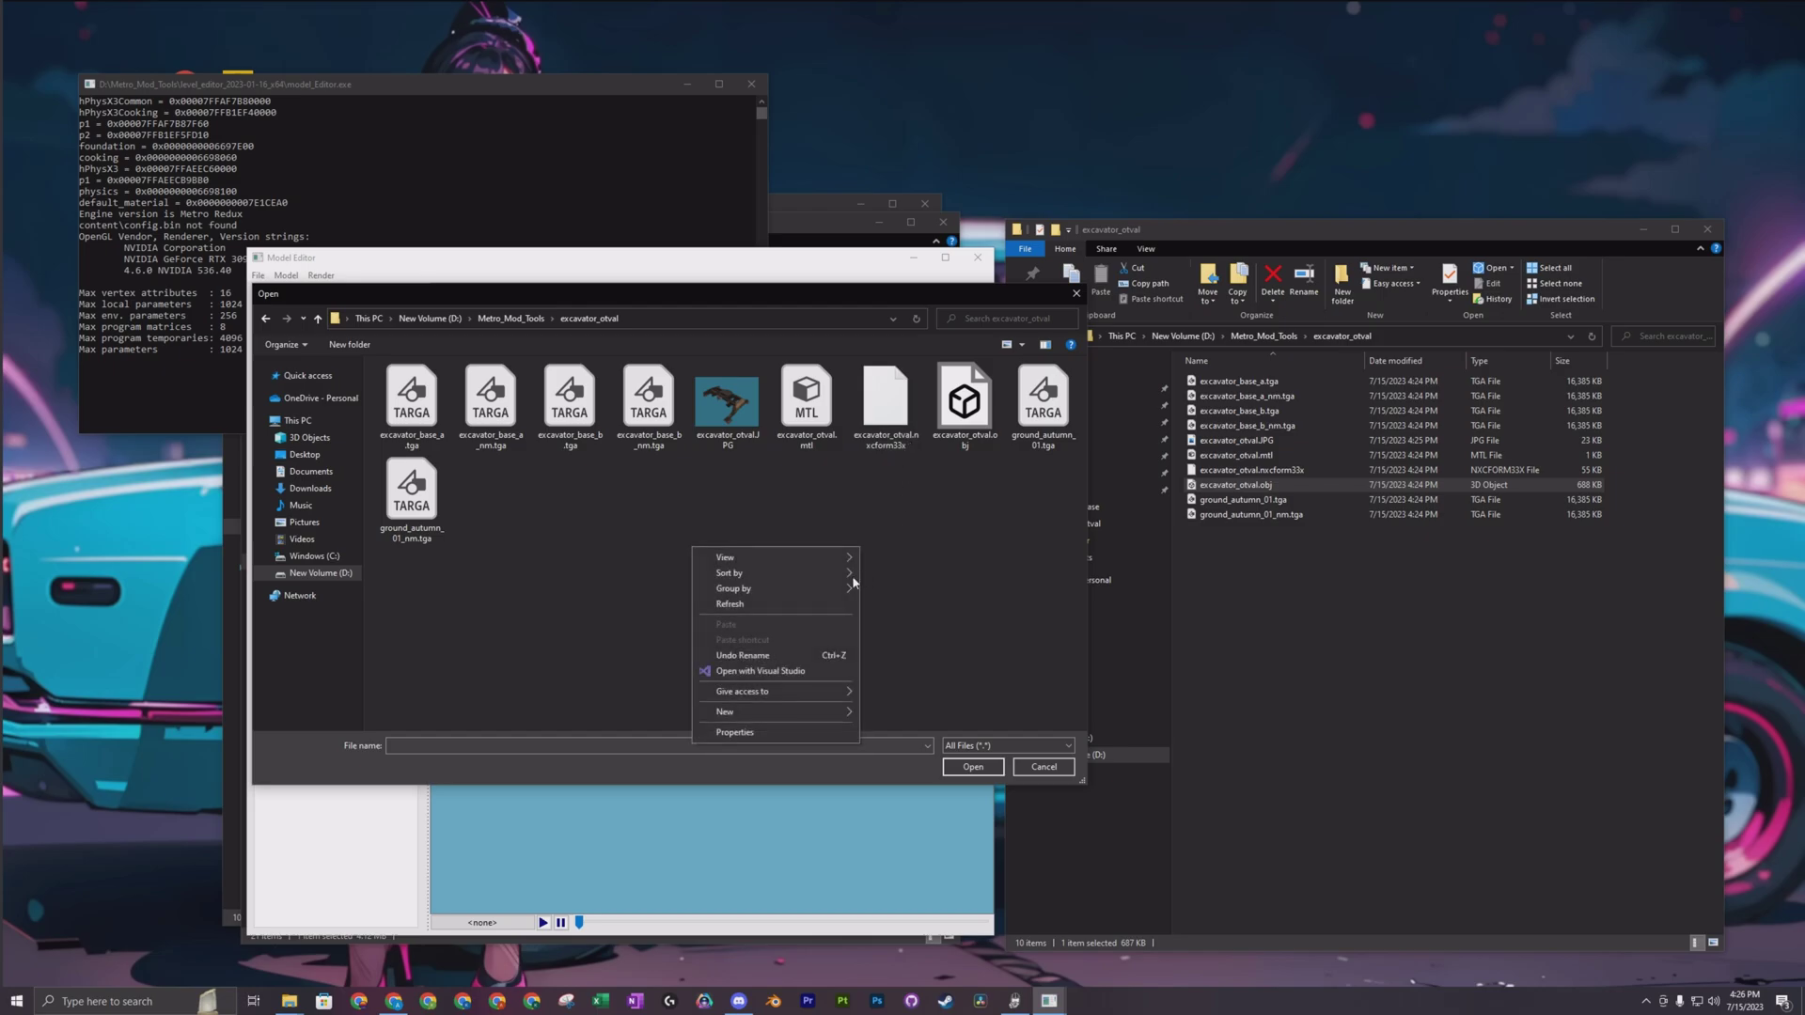
pyautogui.moveTo(752, 557)
pyautogui.click(917, 634)
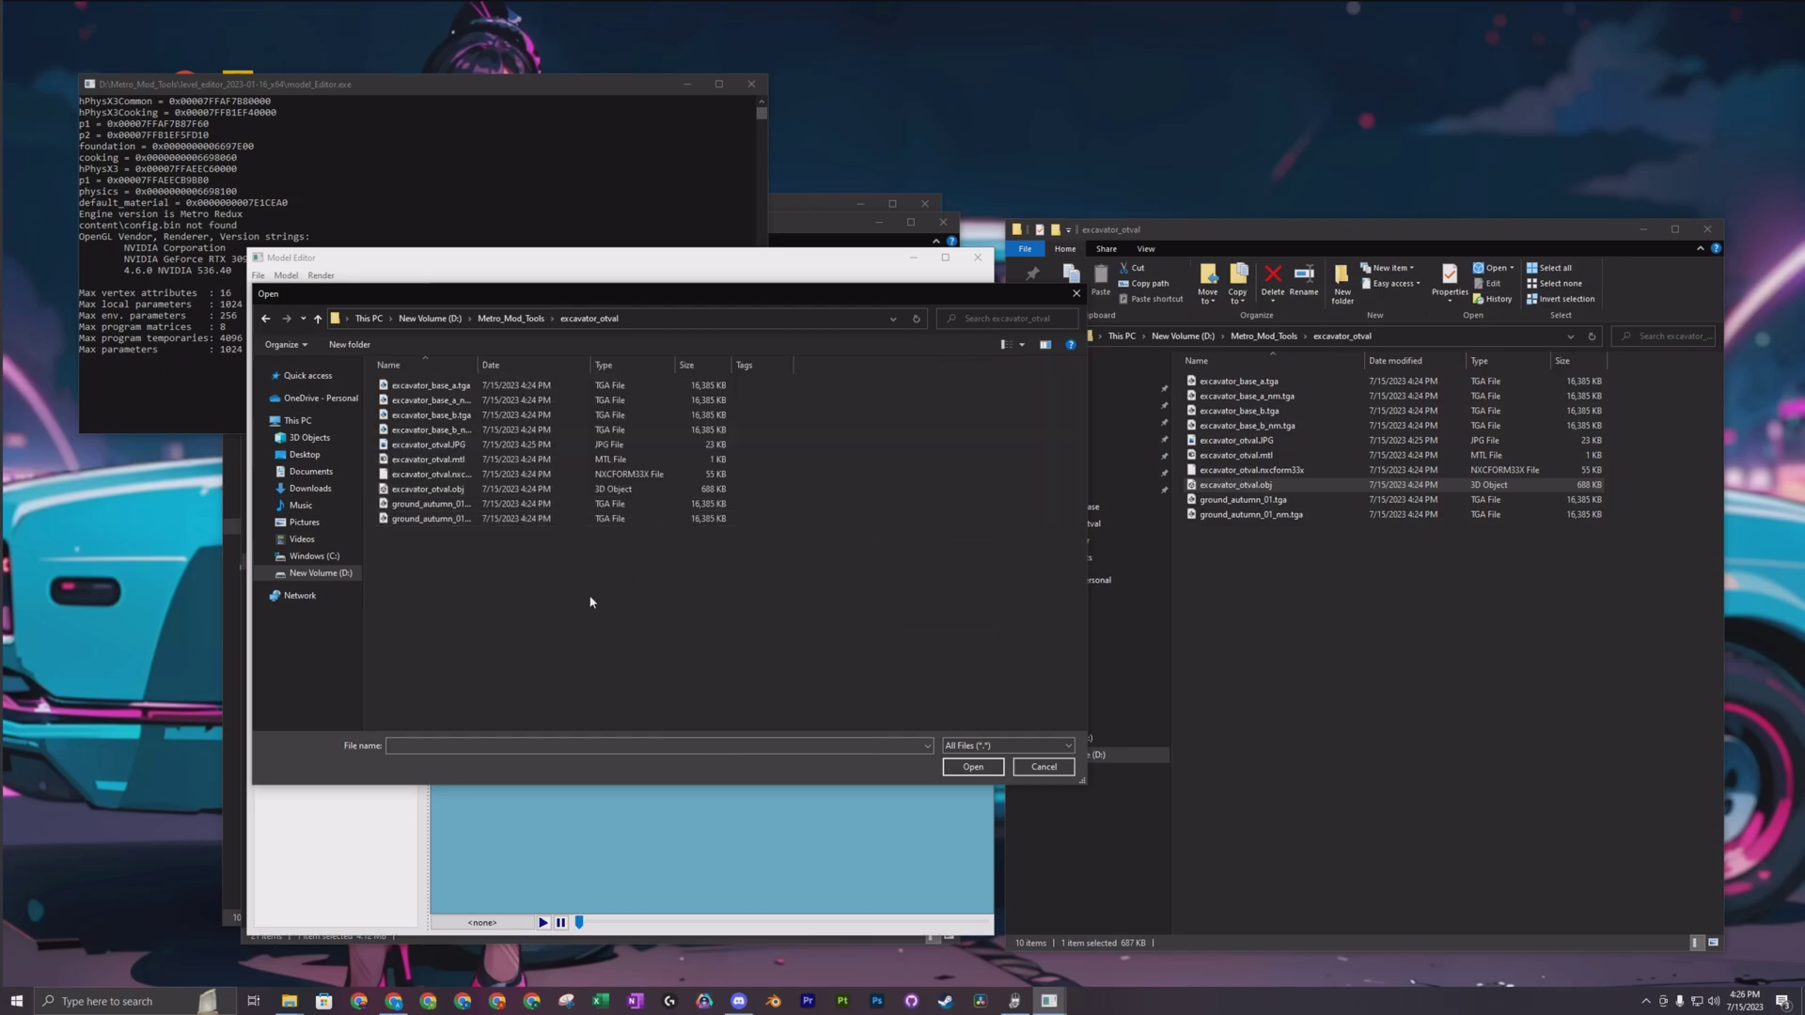
pyautogui.moveTo(478, 365); pyautogui.dragTo(622, 365)
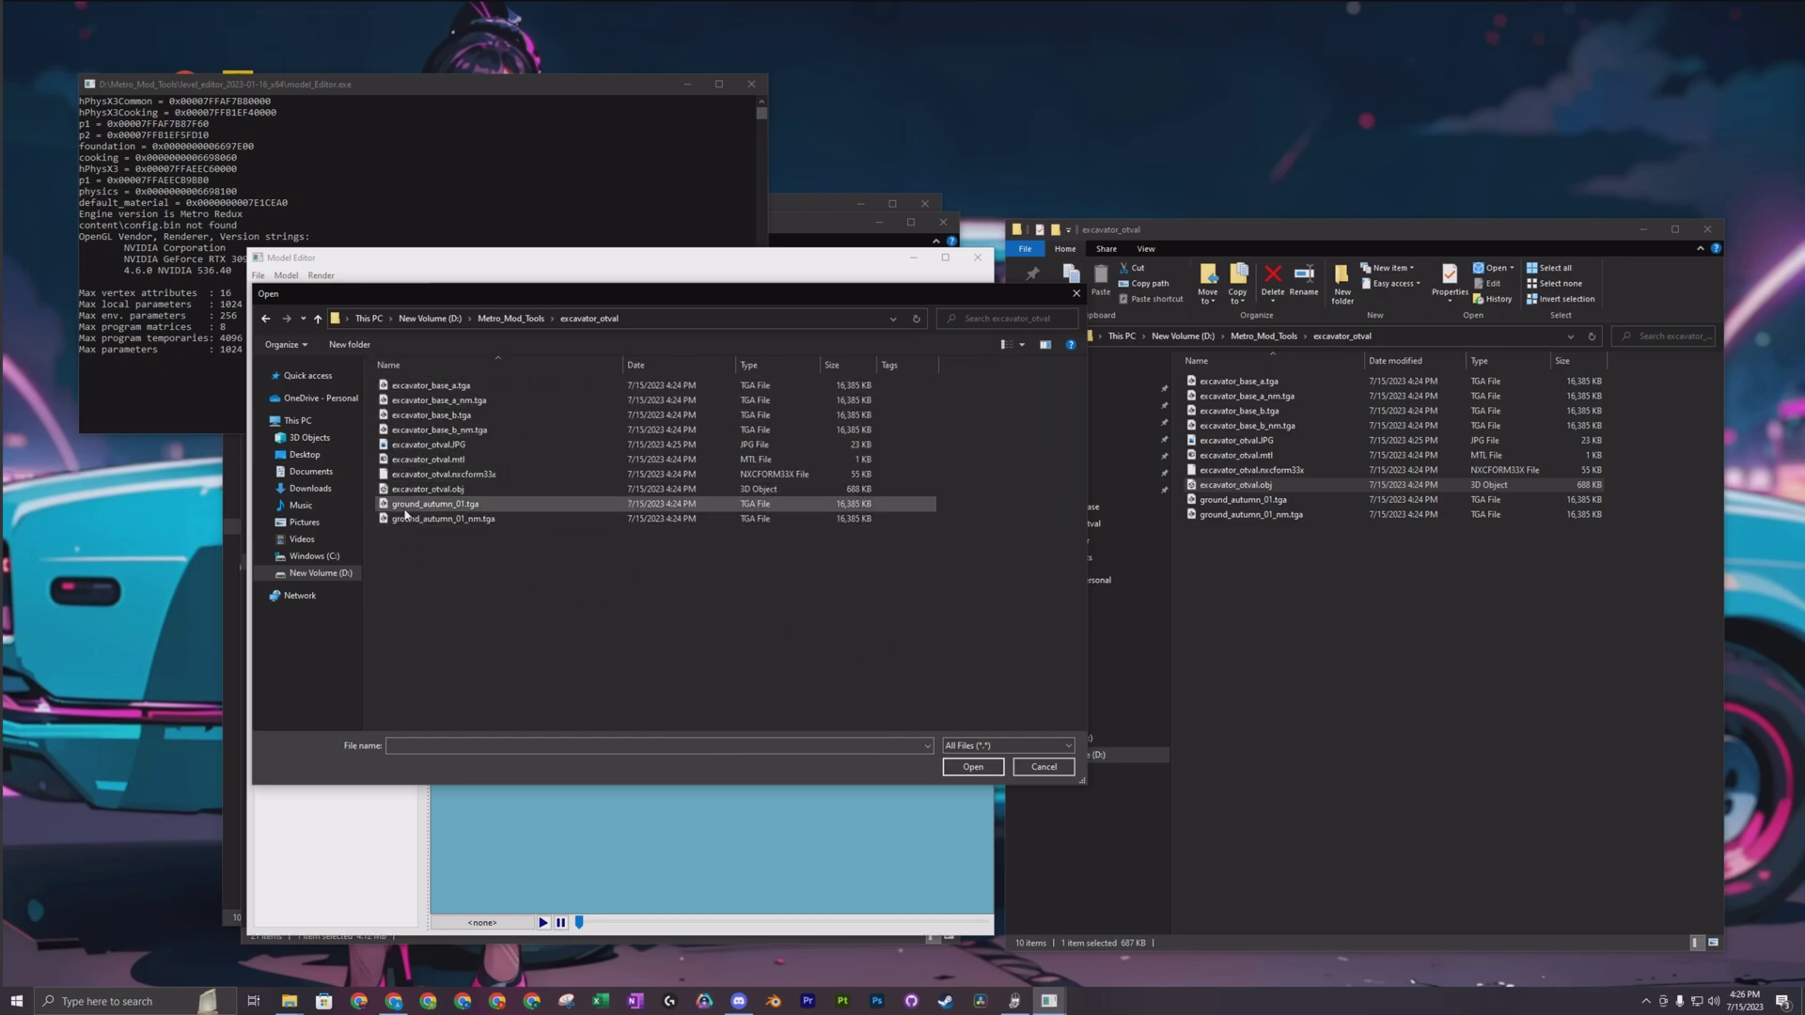
pyautogui.click(427, 490)
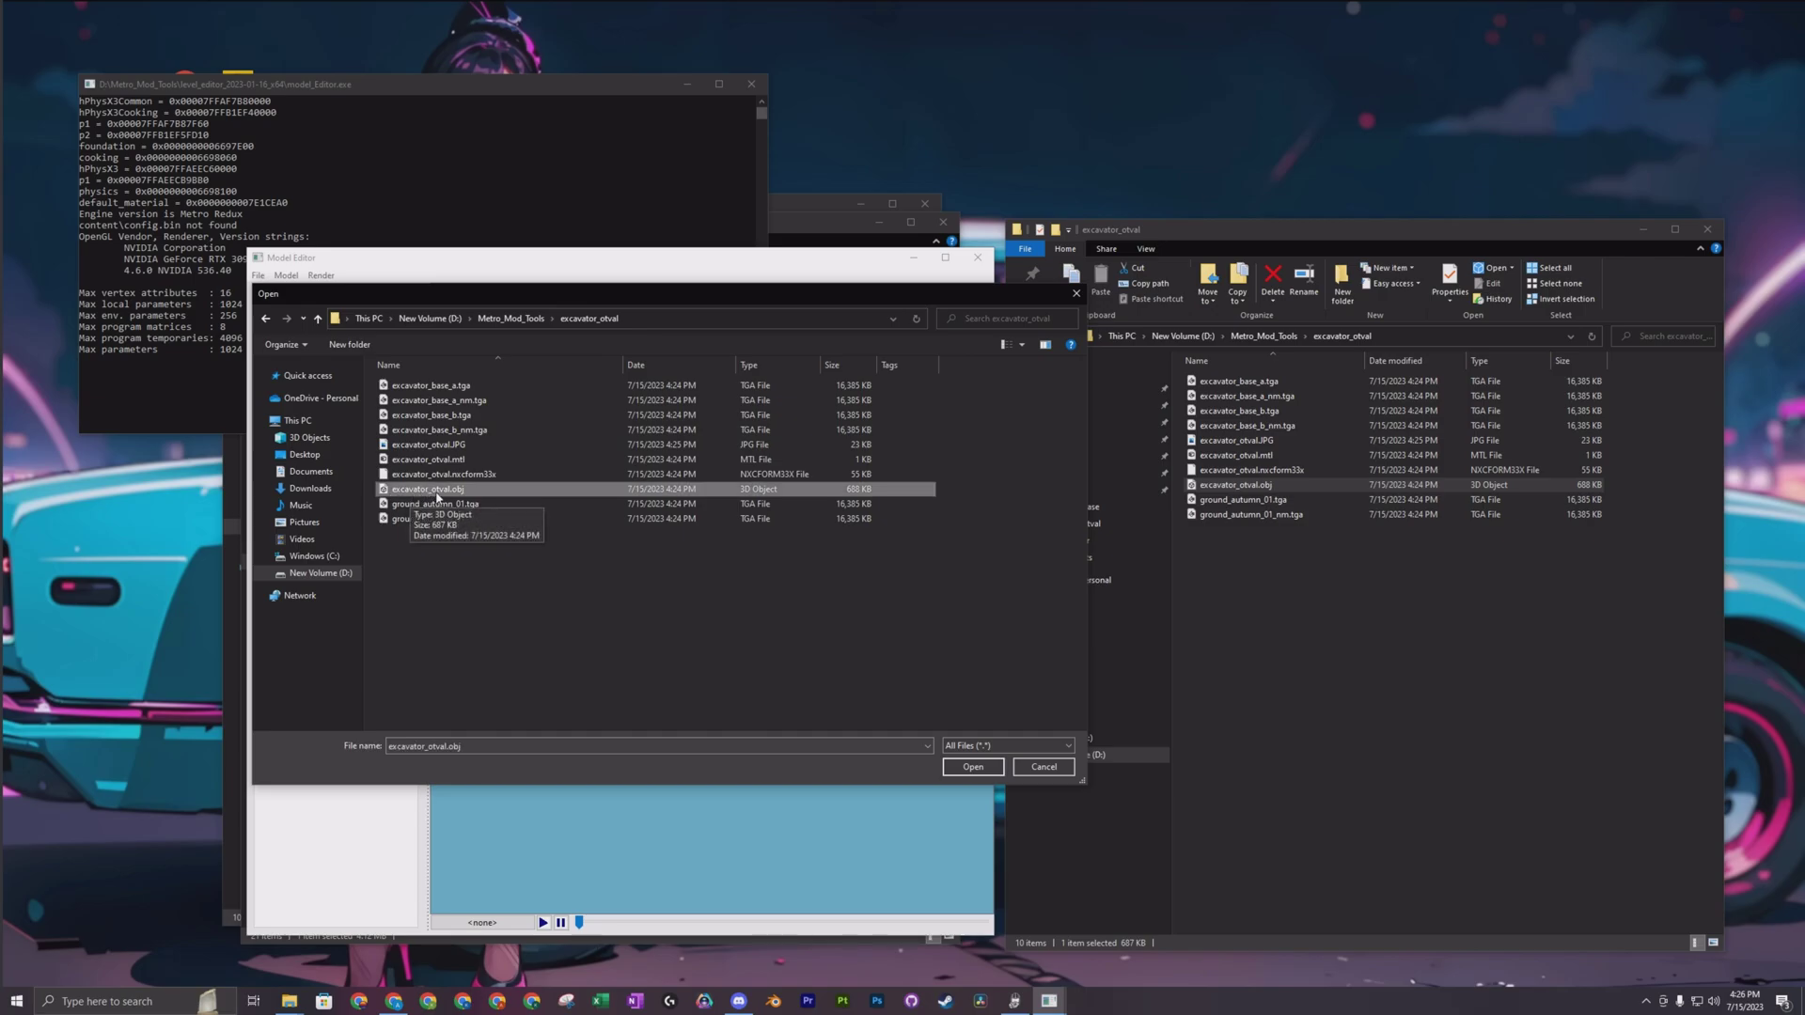
pyautogui.doubleClick(548, 489)
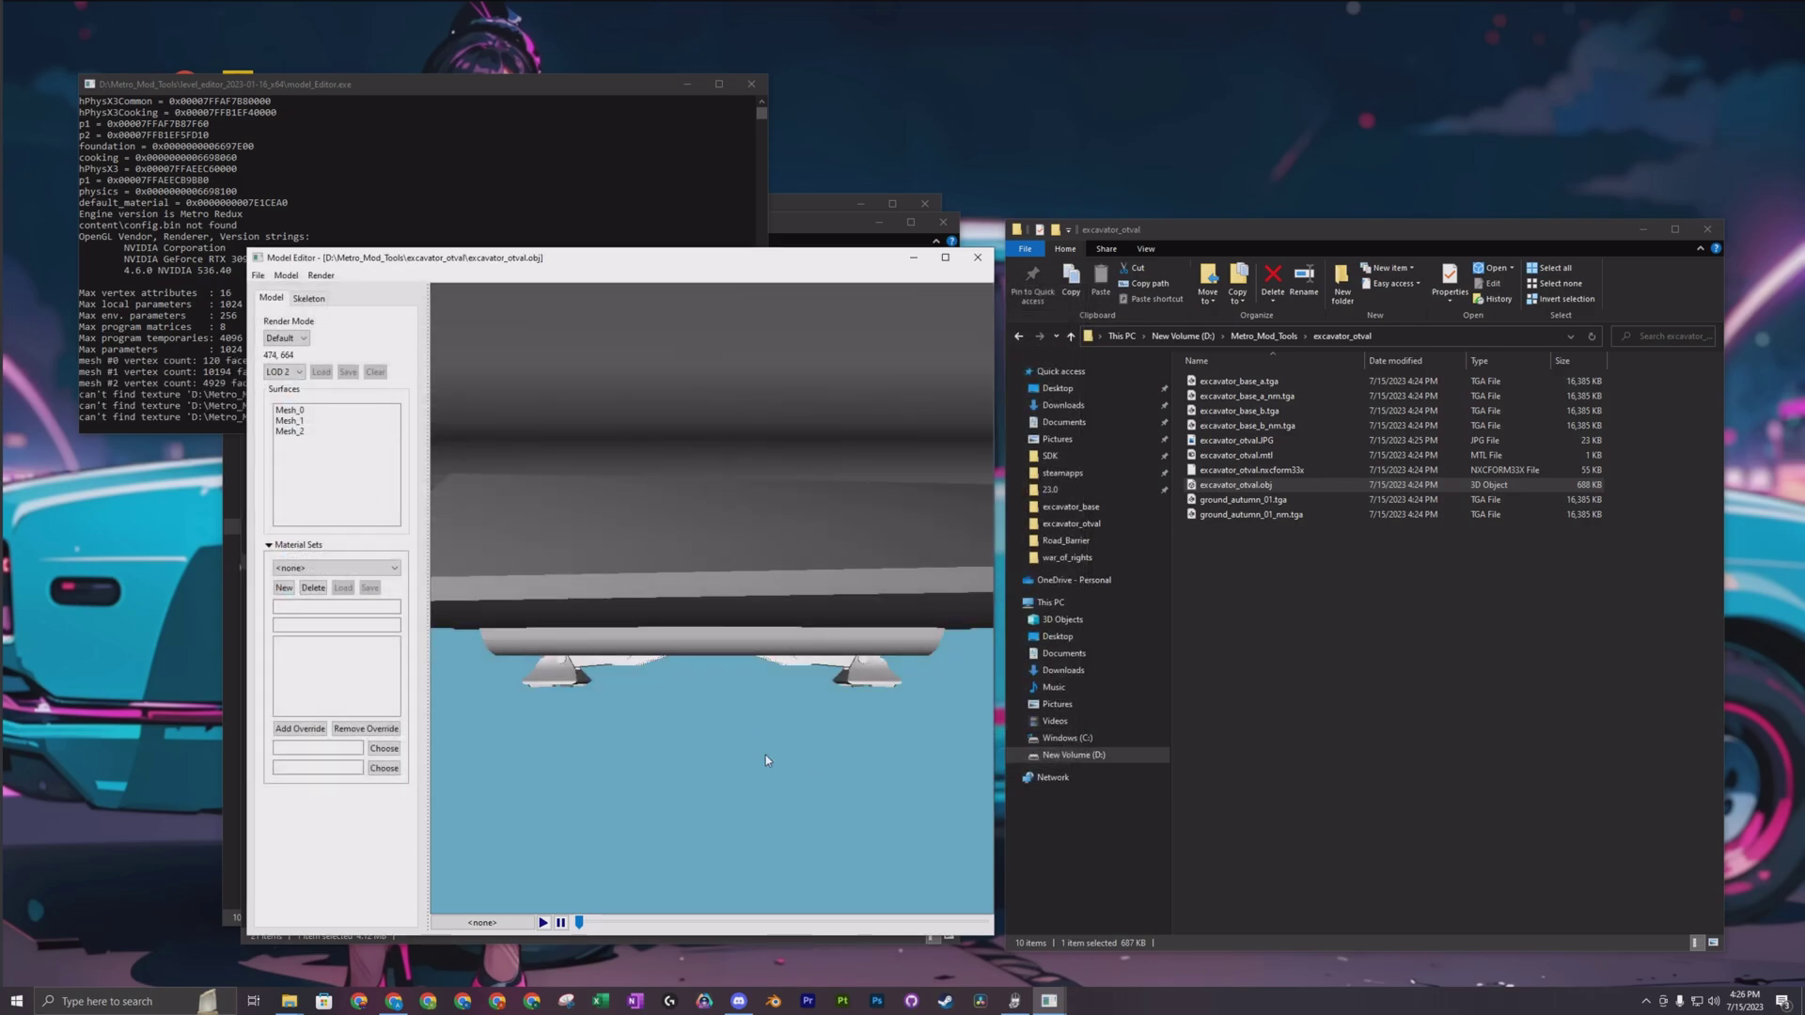
pyautogui.click(258, 275)
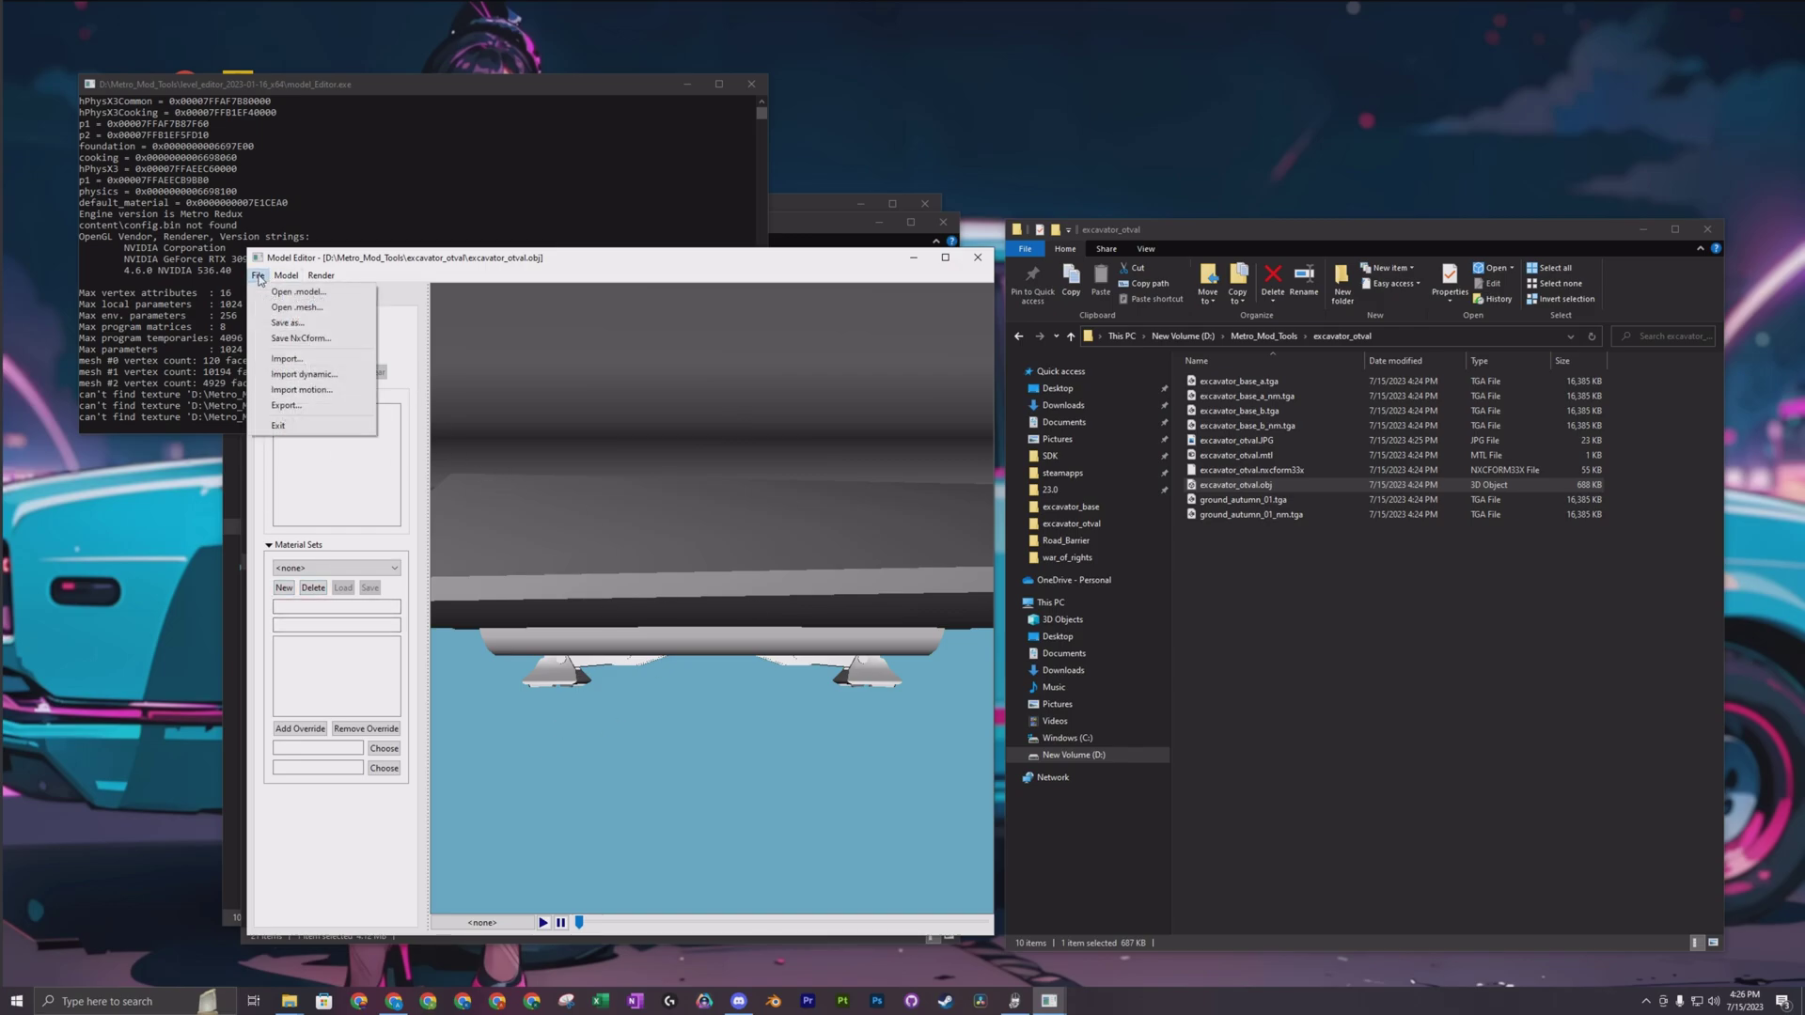
# Step: Save the excavator as excavator_otval.model (4A Model type) in the excavator_otval folder
pyautogui.click(311, 325)
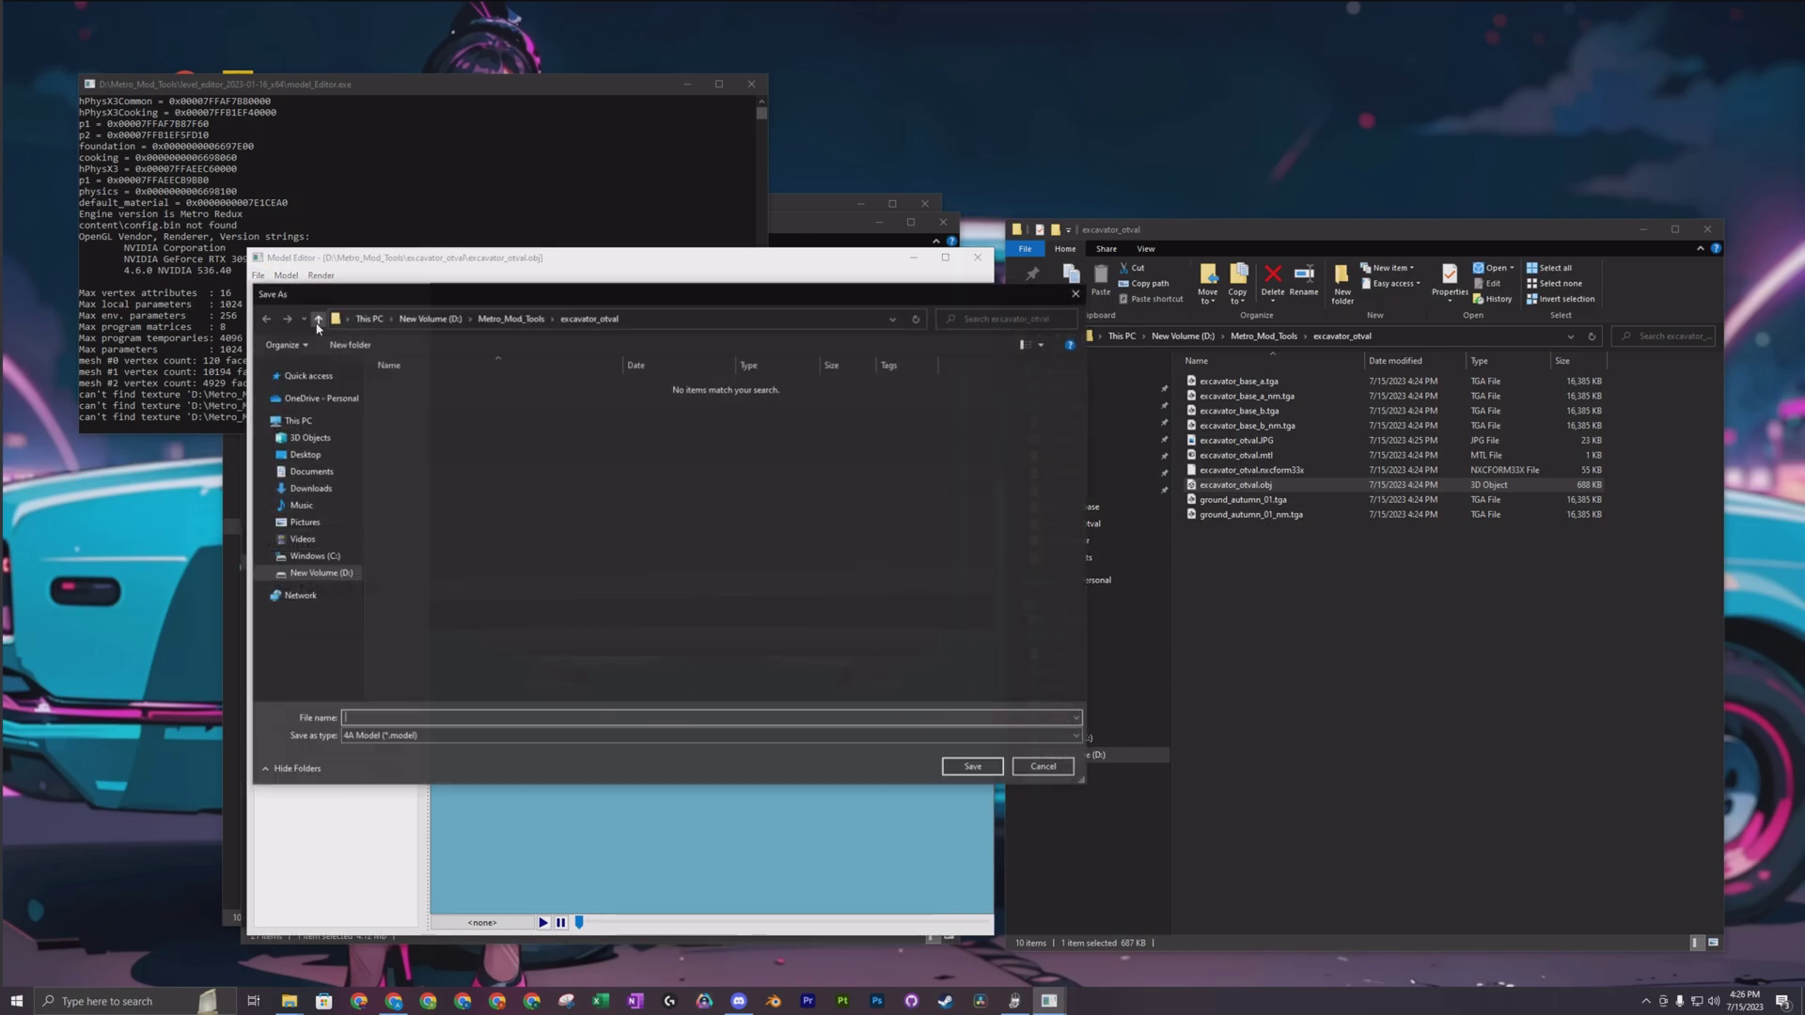
pyautogui.rightClick(1275, 484)
pyautogui.click(1067, 806)
pyautogui.hotkey('ctrl', 'c')
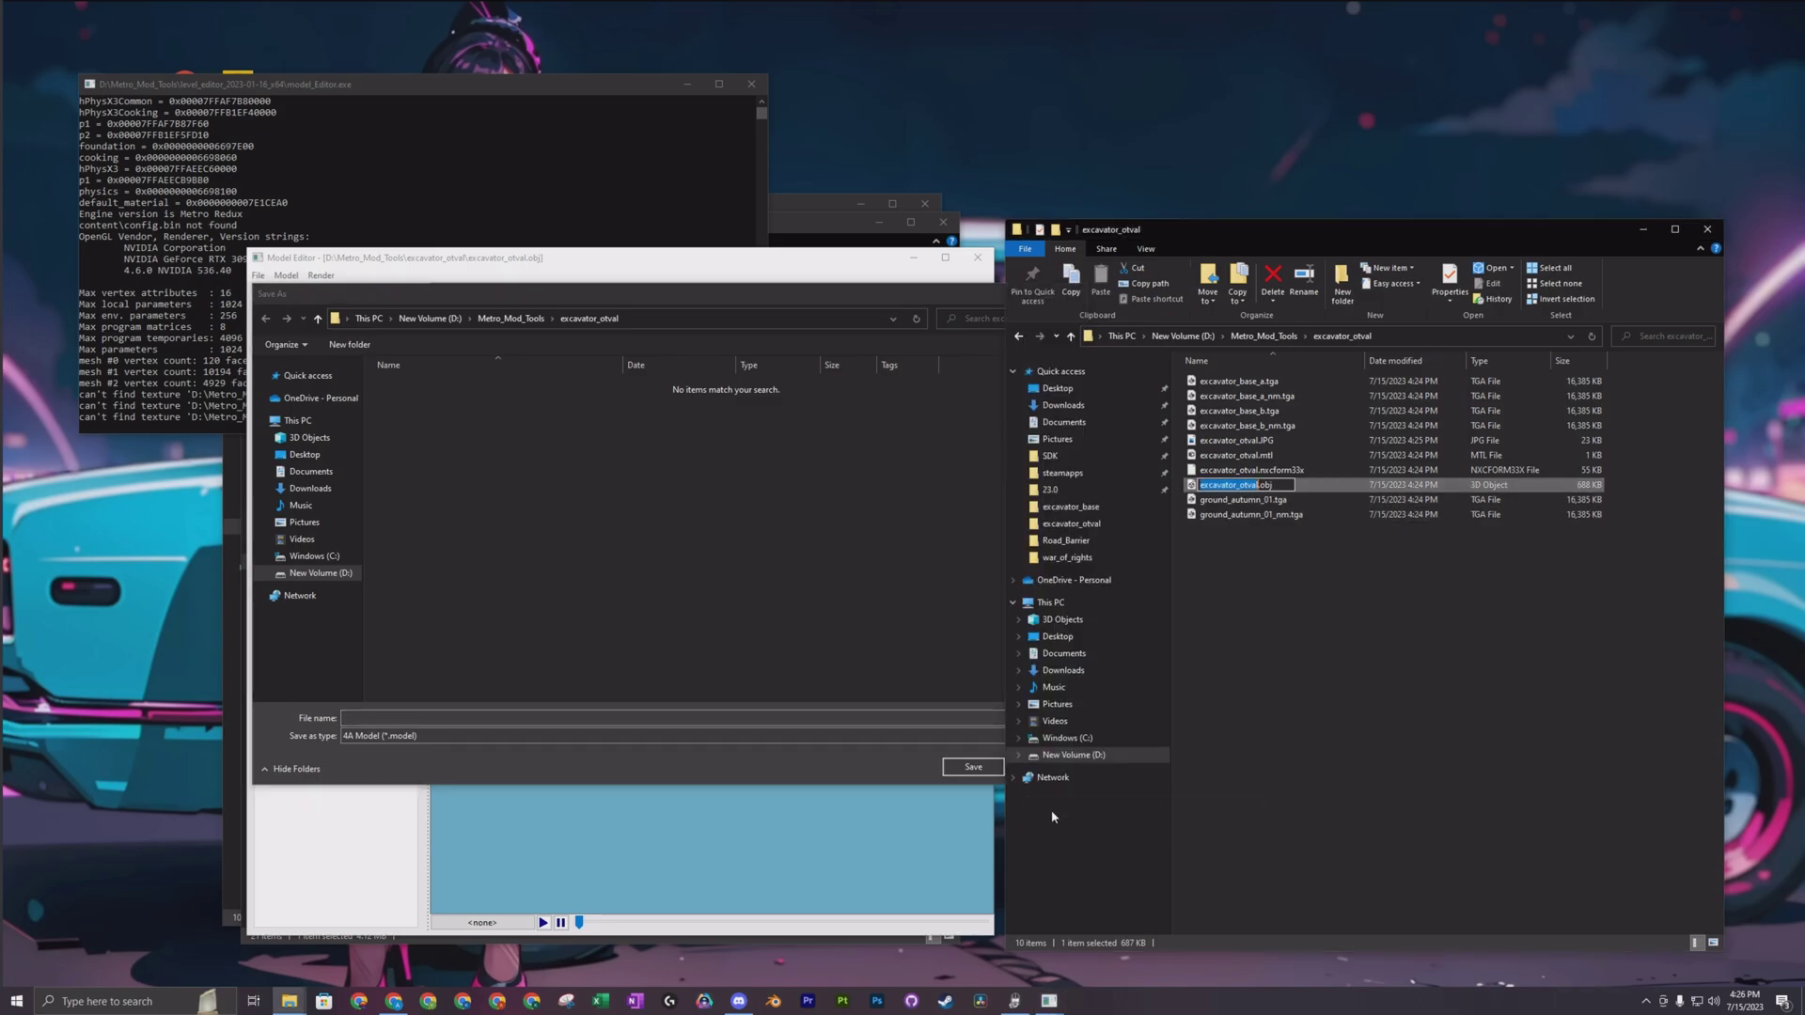
pyautogui.click(528, 720)
pyautogui.hotkey('ctrl', 'v')
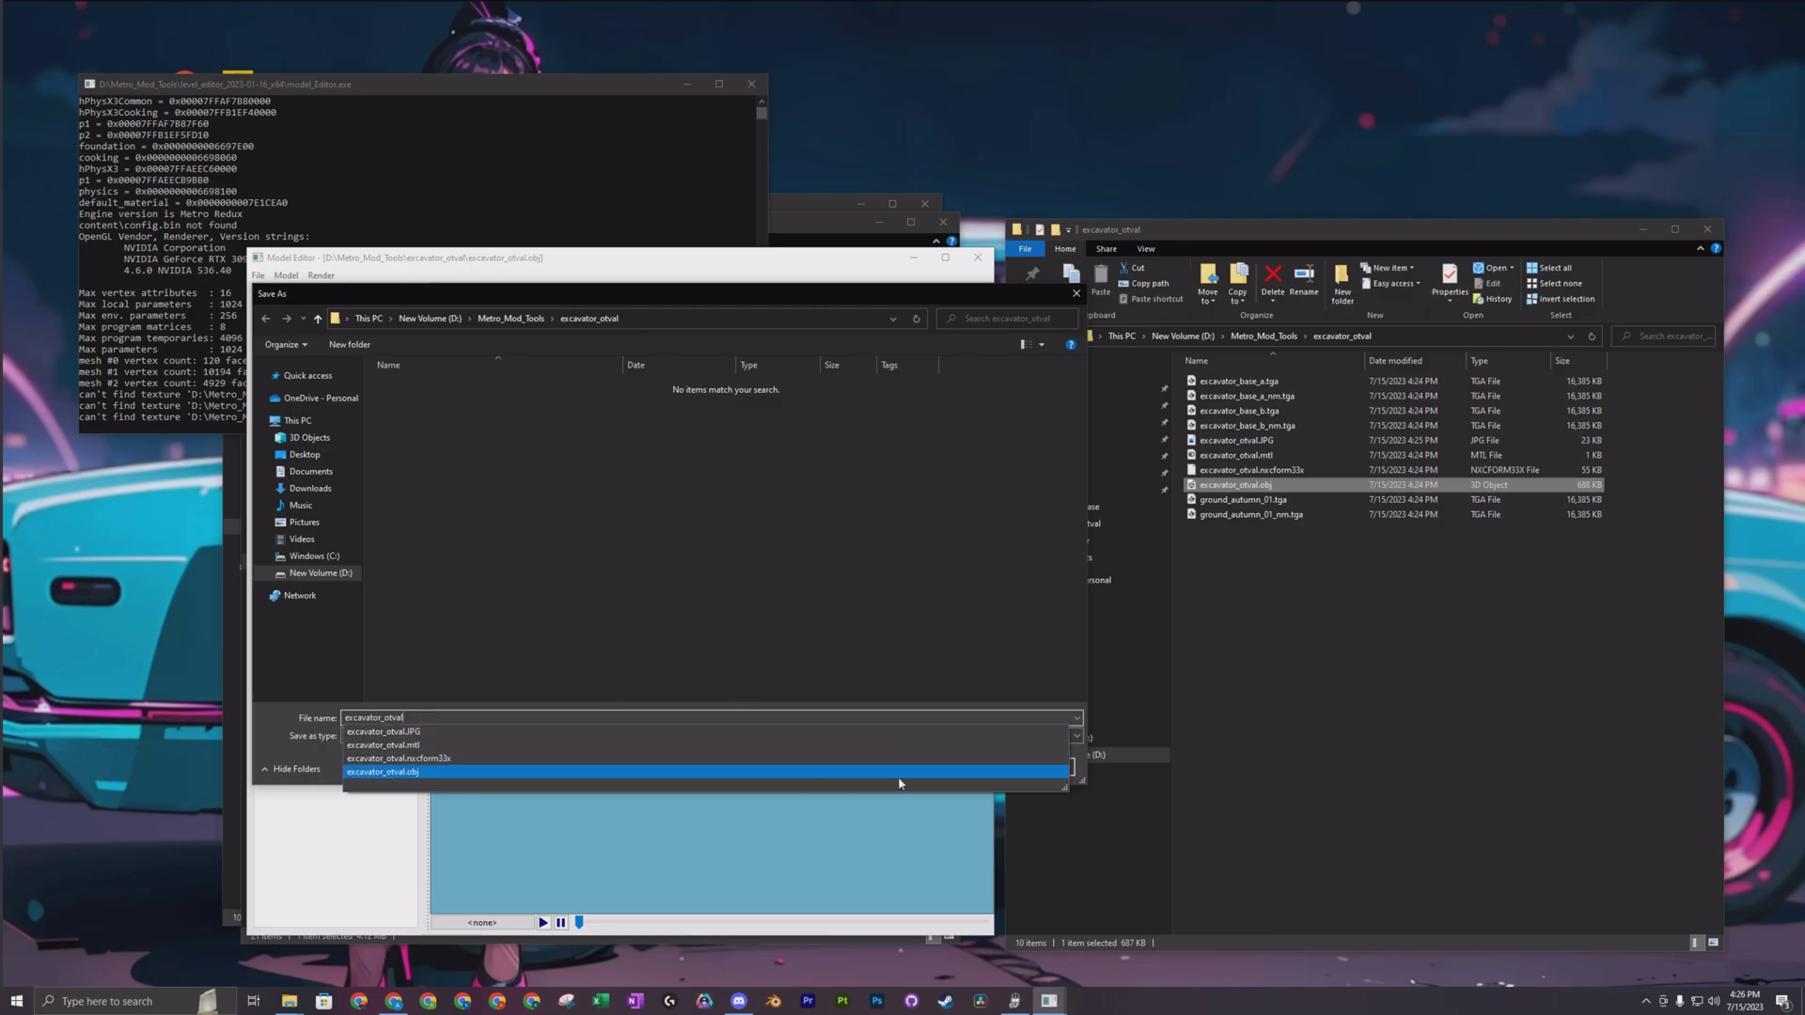
pyautogui.click(1026, 682)
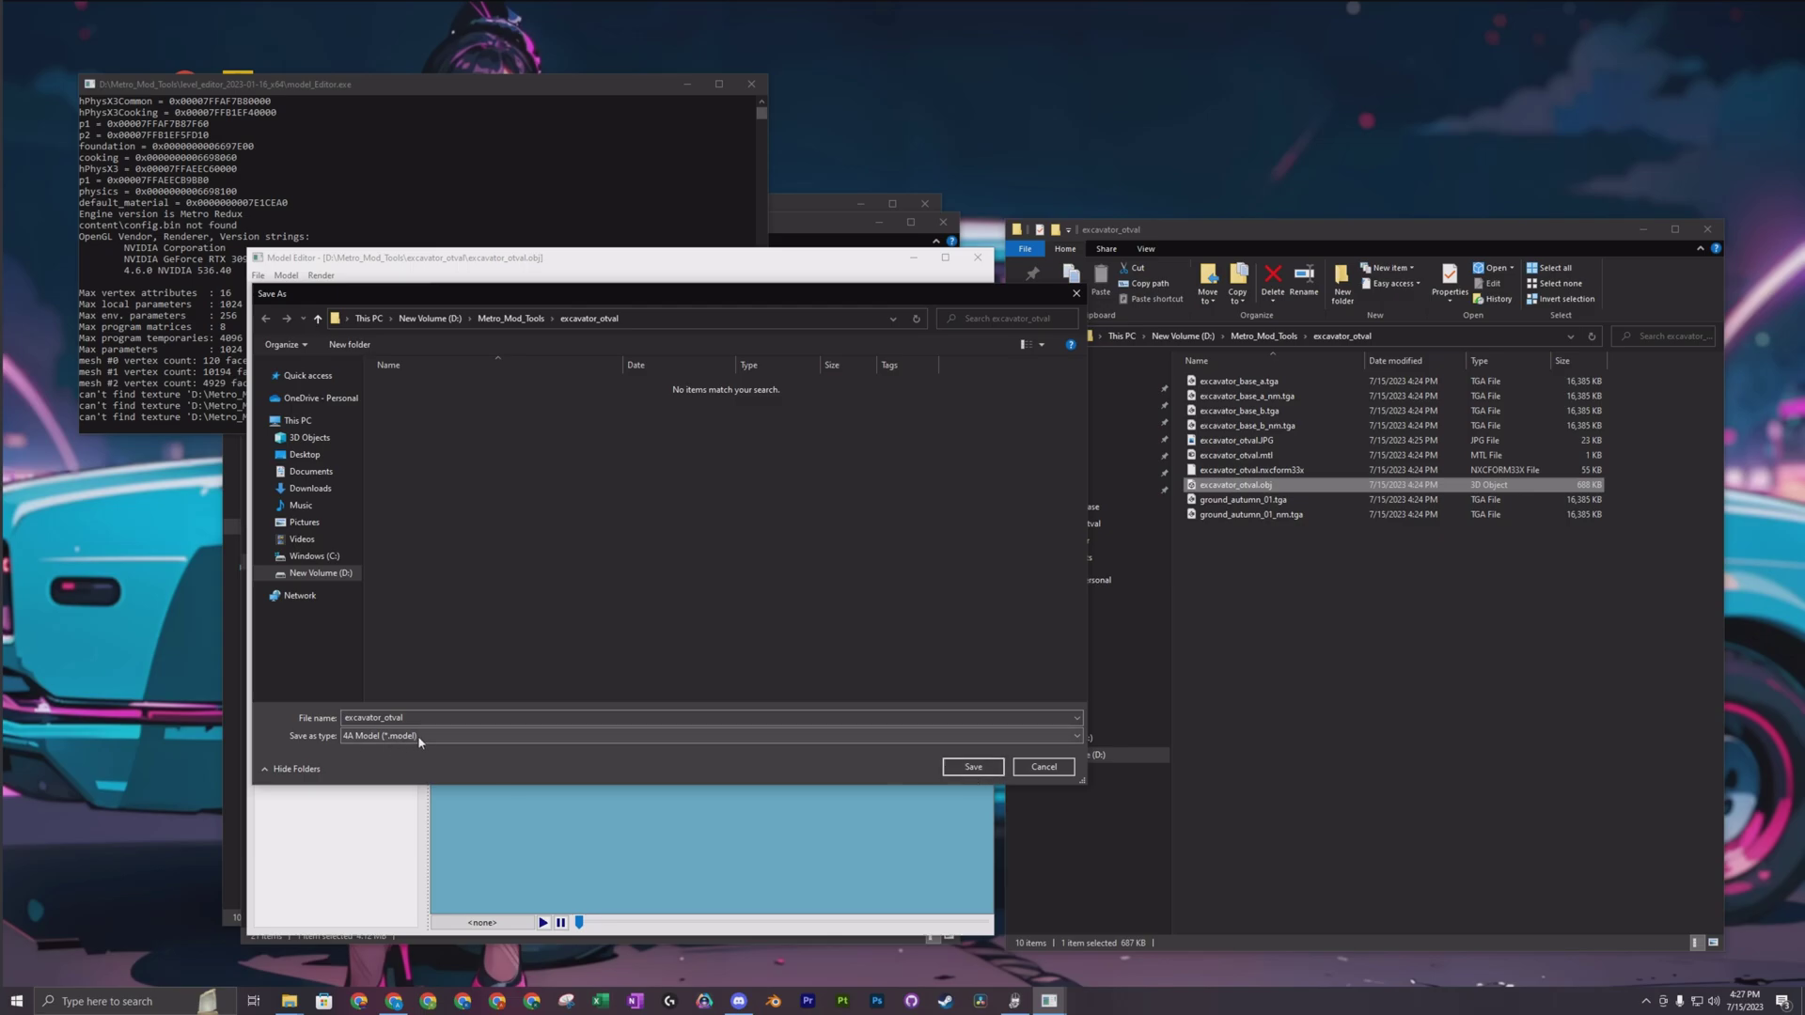
pyautogui.click(972, 766)
pyautogui.click(1290, 456)
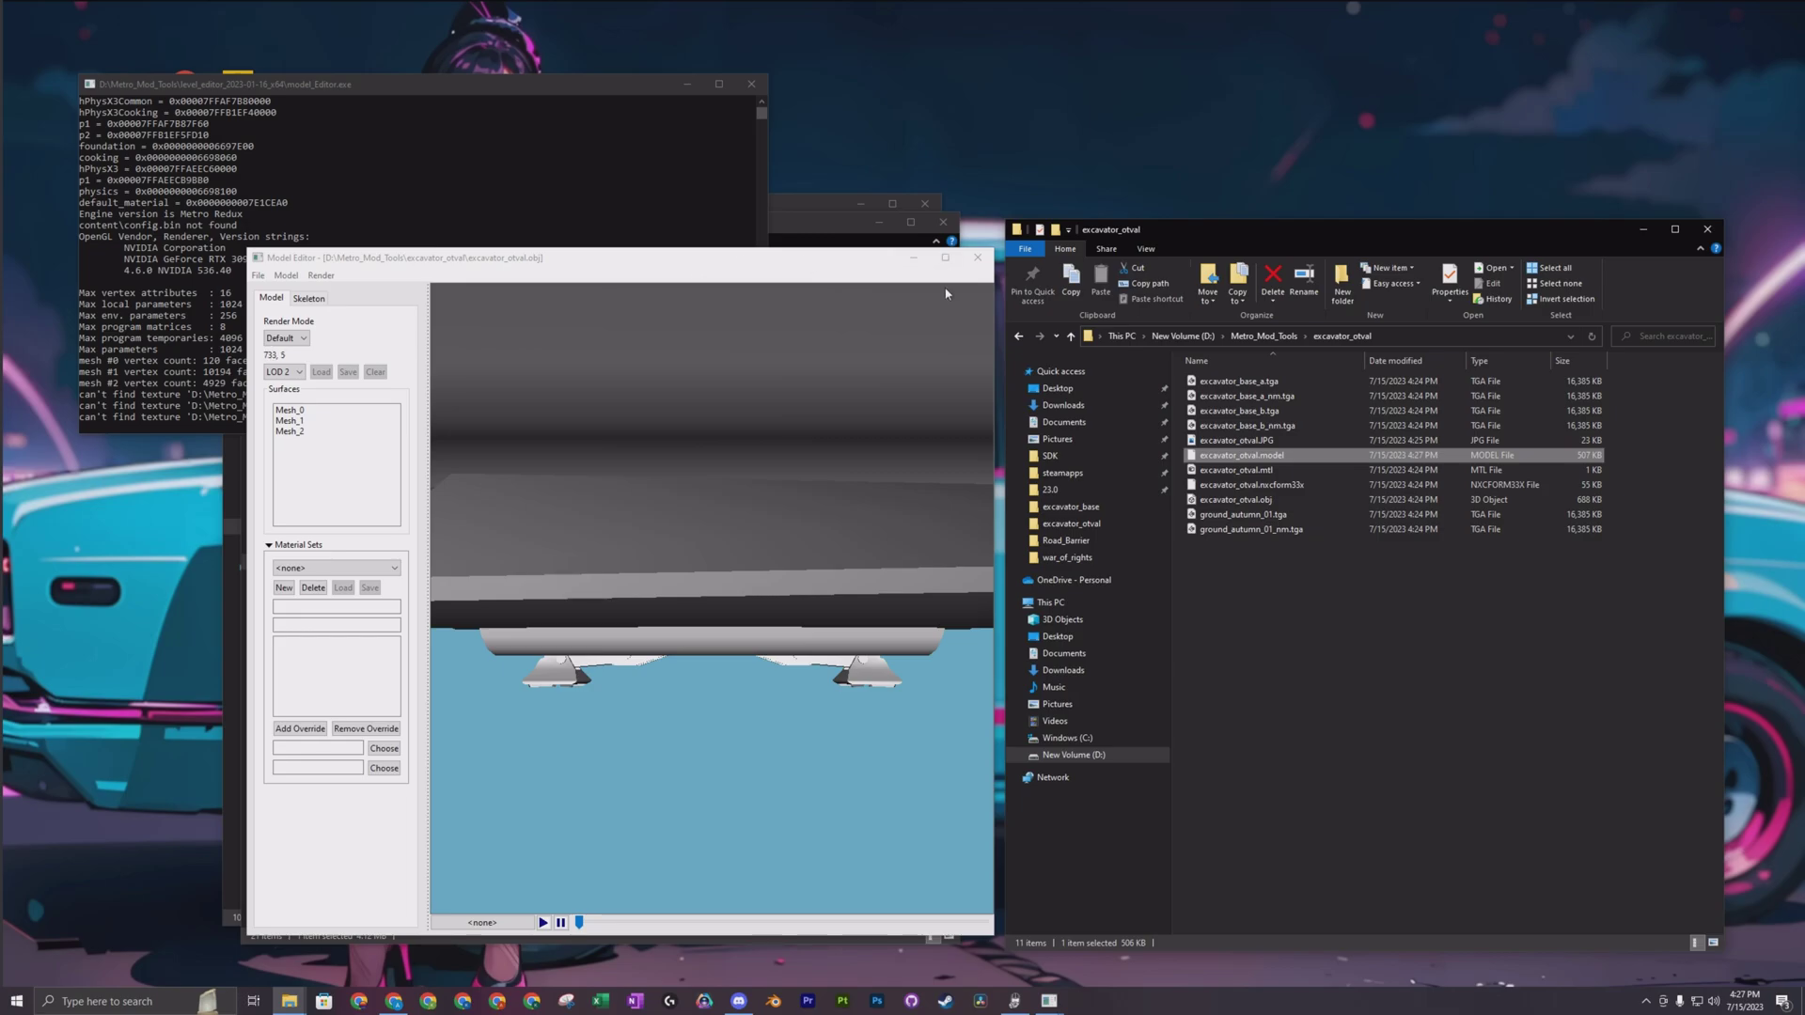
# Step: Close Model Editor and browse to Metro_Mod_Tools\MetroEX_v052\MetroEX, selecting MetroEX.exe
pyautogui.click(979, 260)
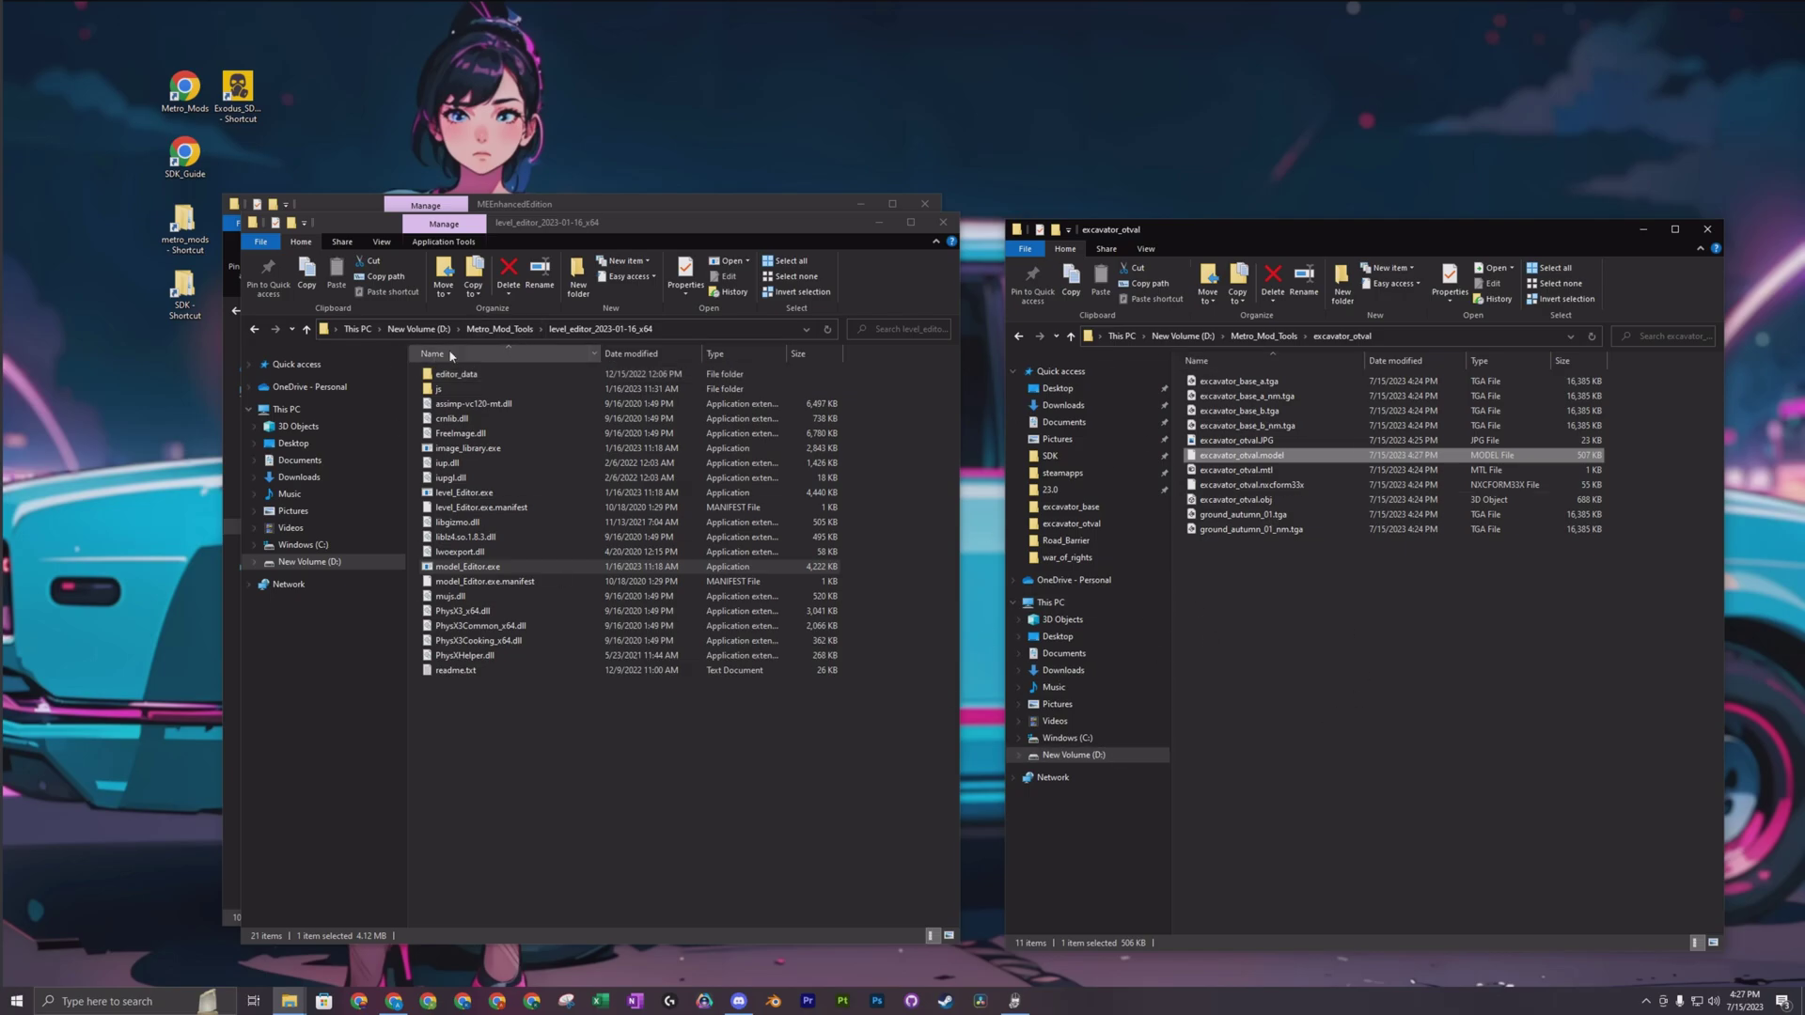
pyautogui.click(499, 329)
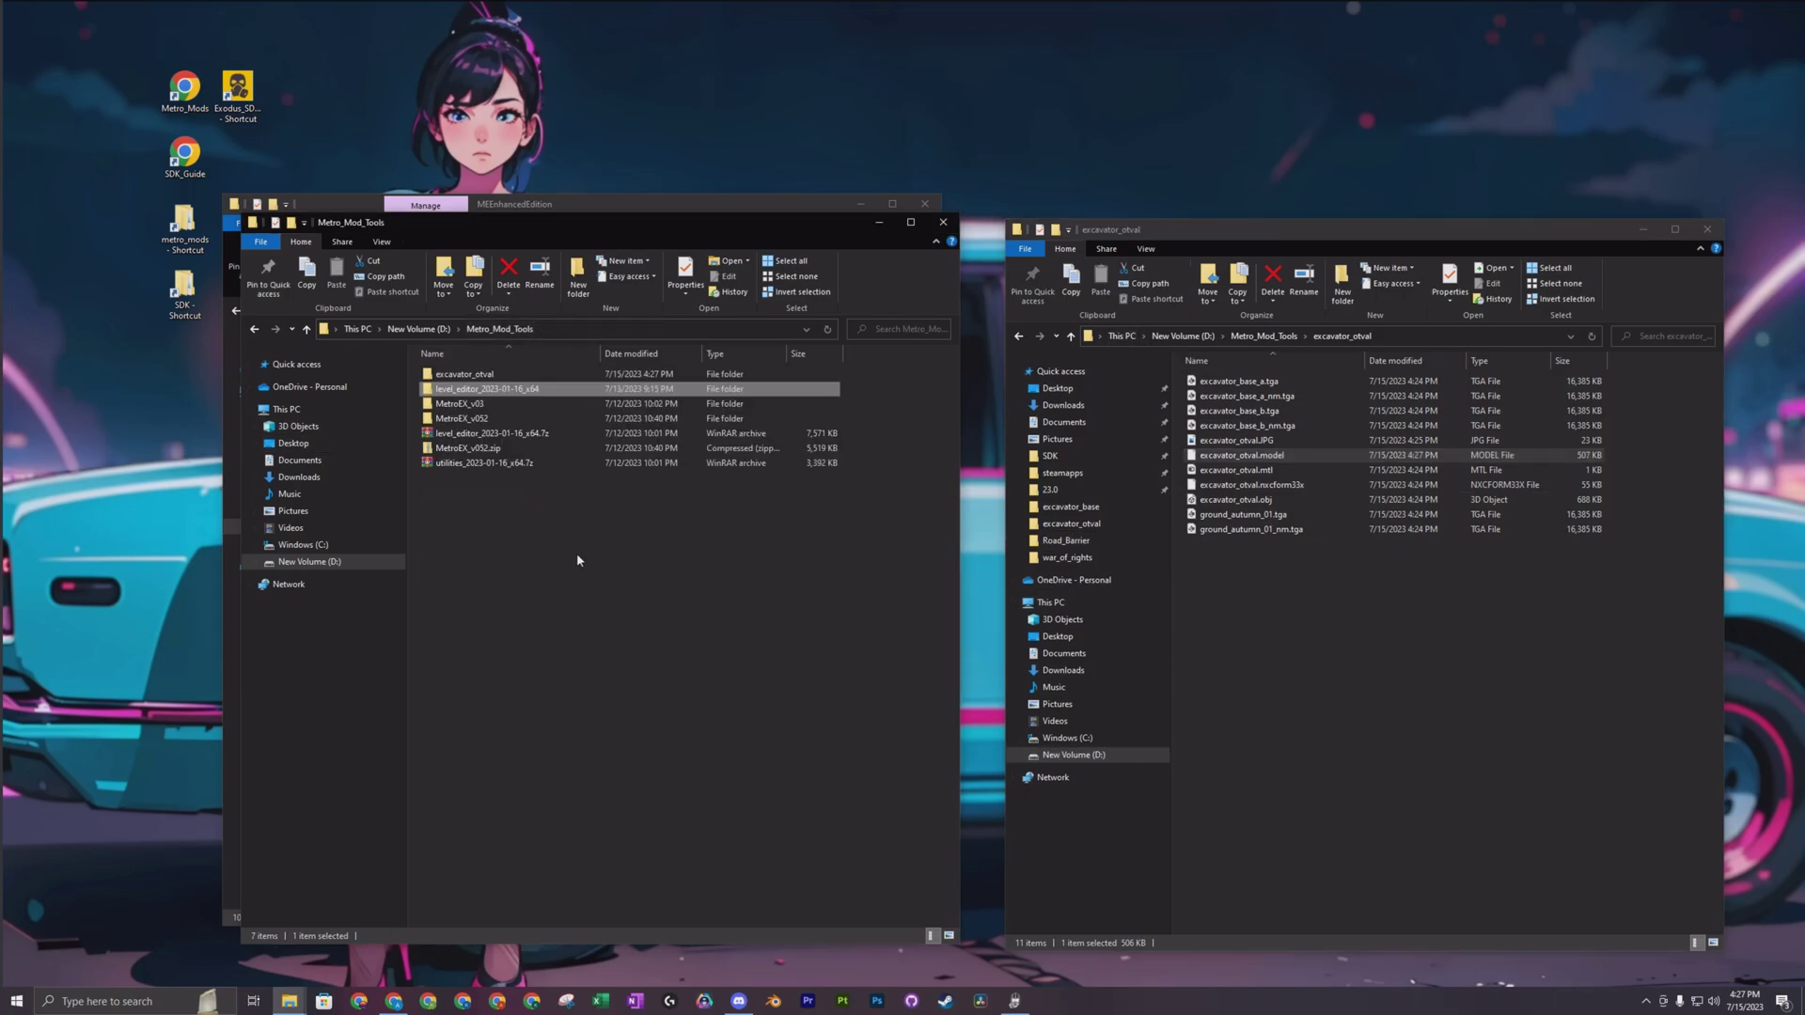
pyautogui.click(458, 422)
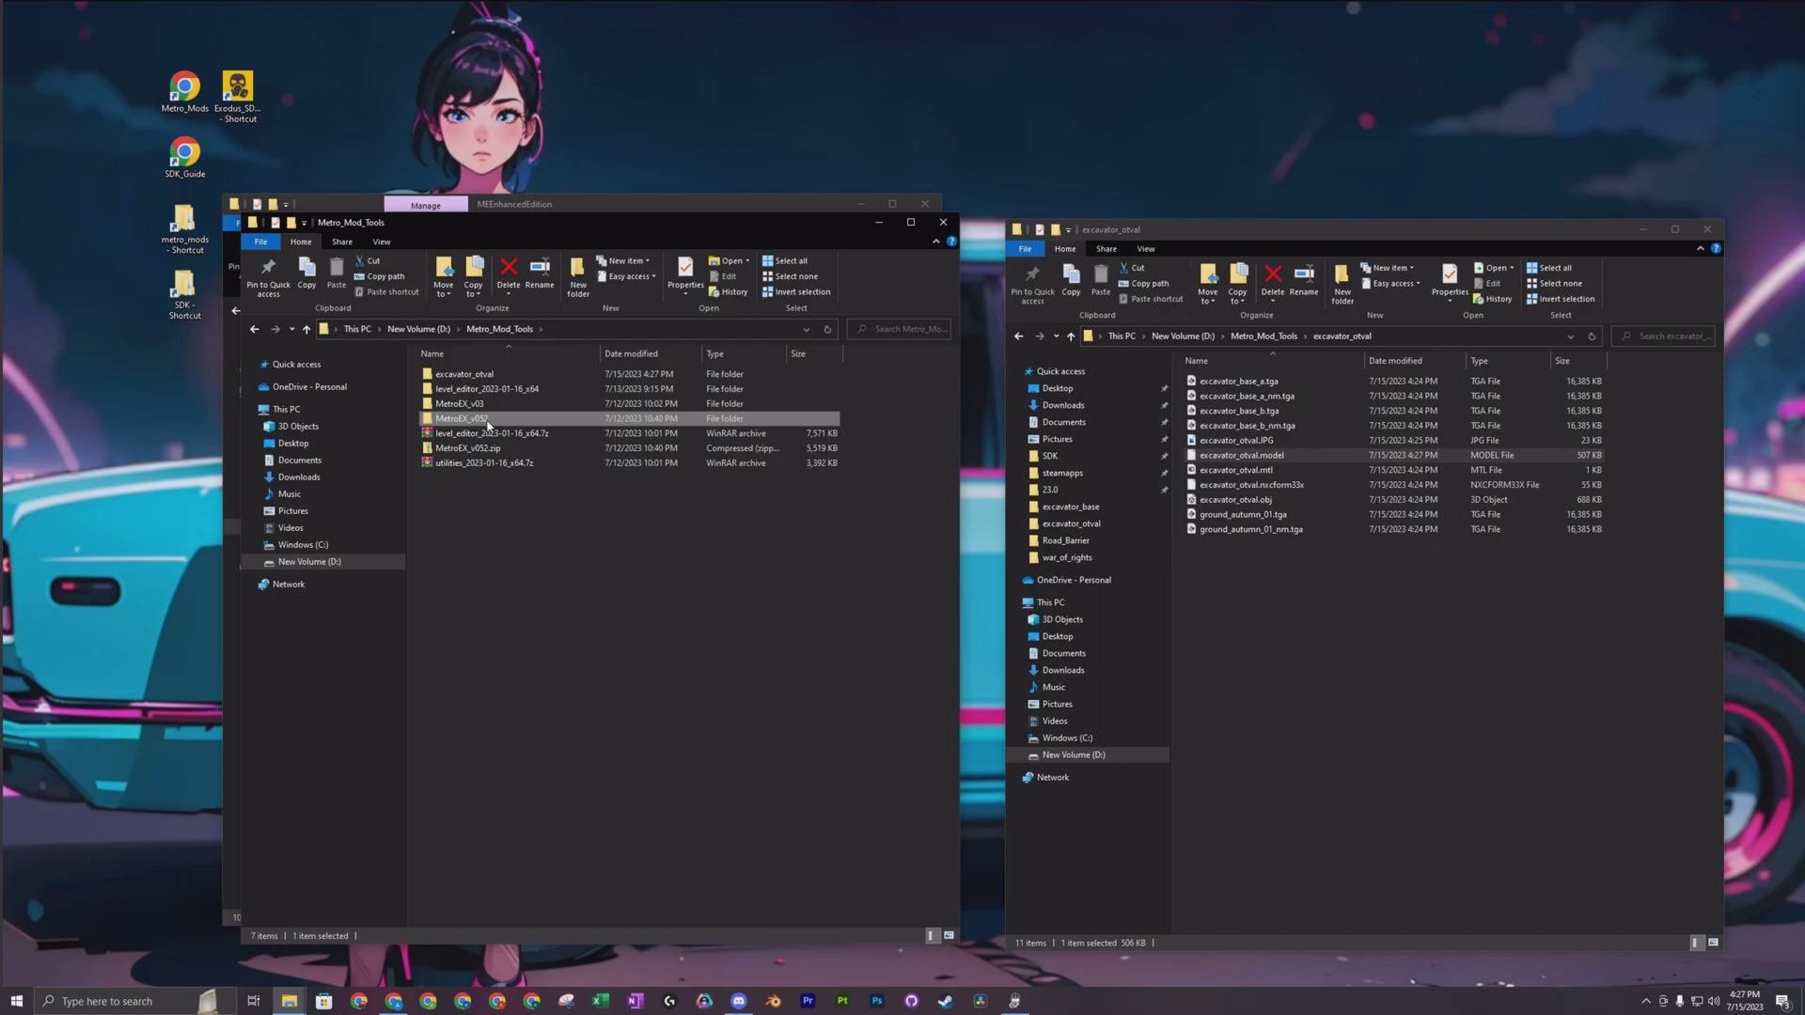
pyautogui.doubleClick(490, 425)
pyautogui.doubleClick(451, 374)
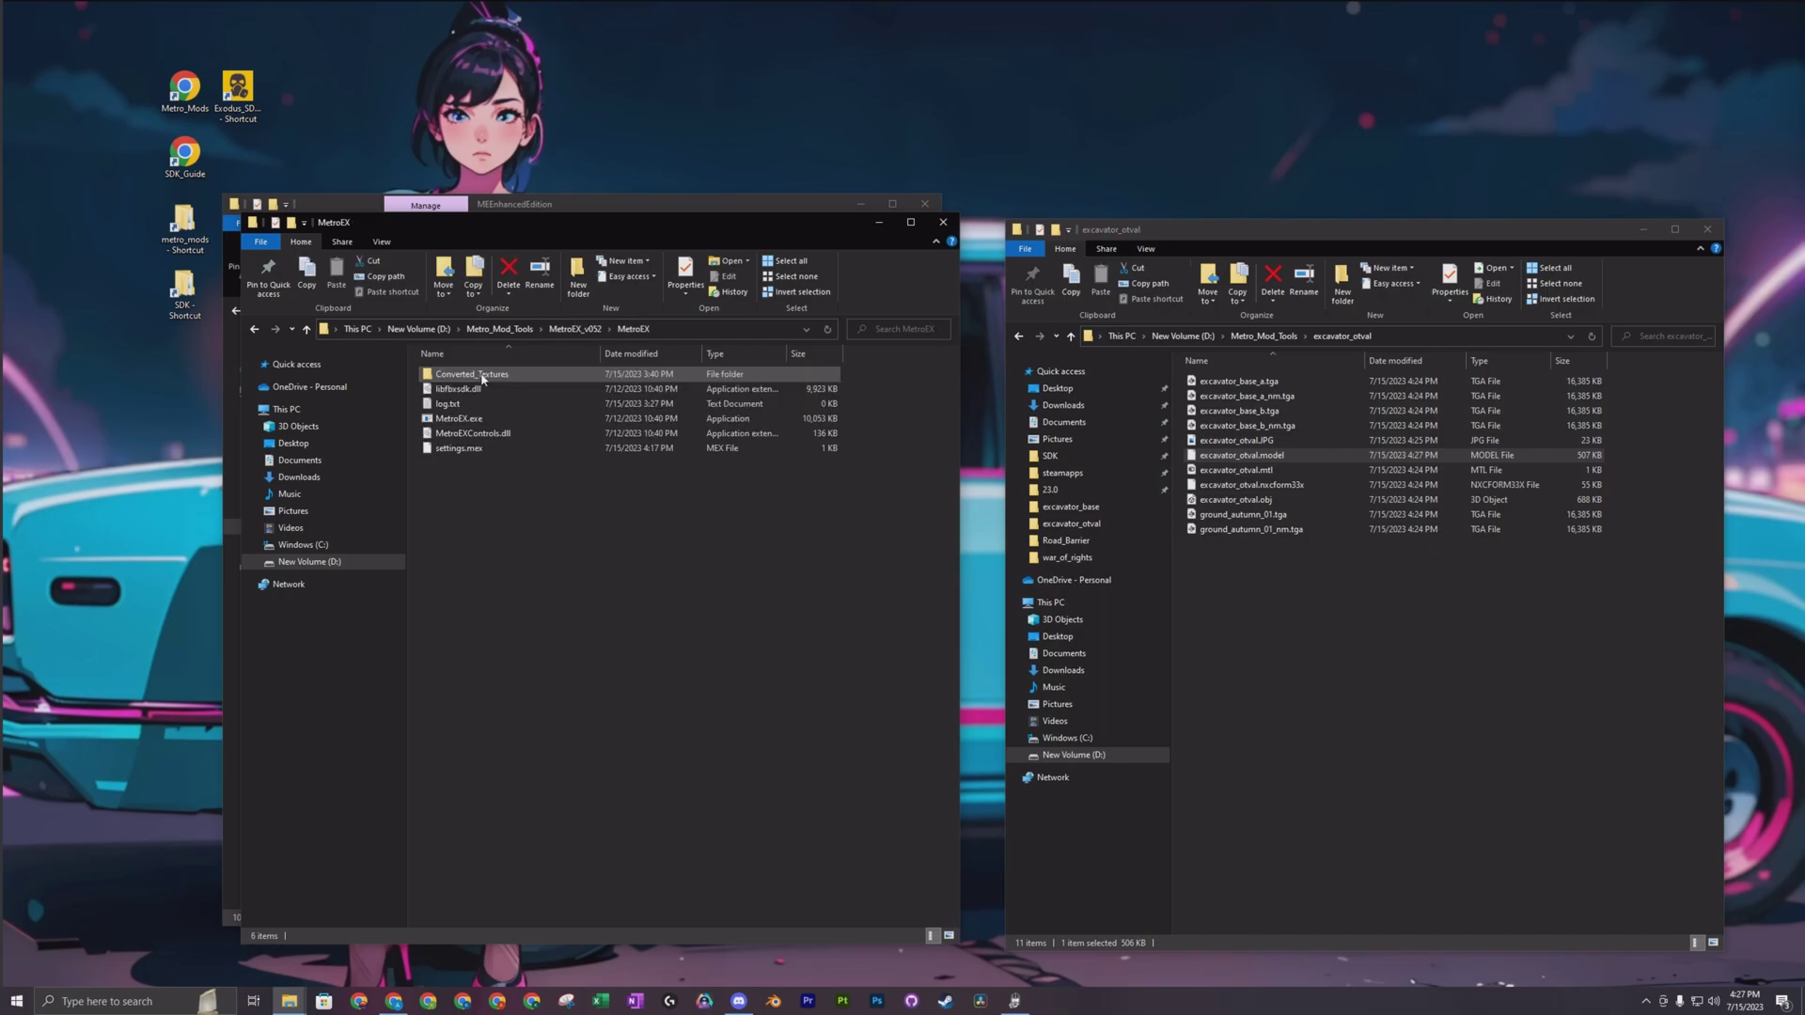
pyautogui.click(461, 418)
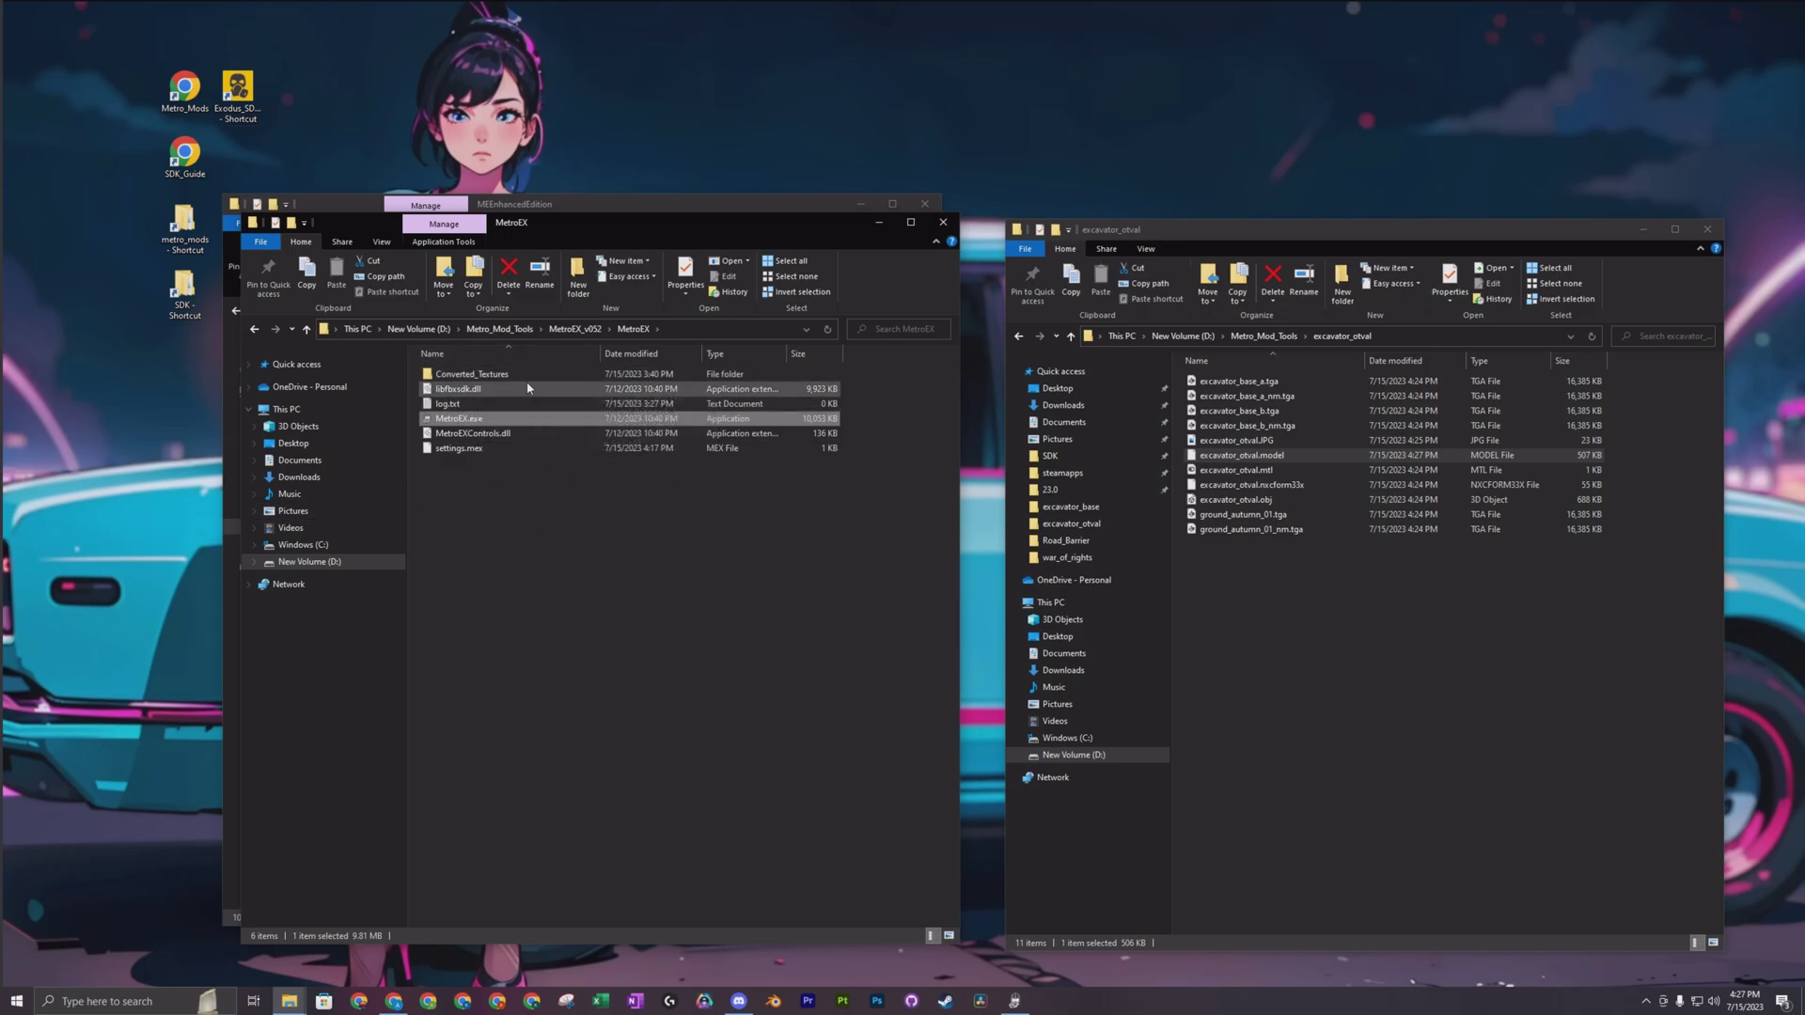
pyautogui.moveTo(523, 562); pyautogui.dragTo(492, 385)
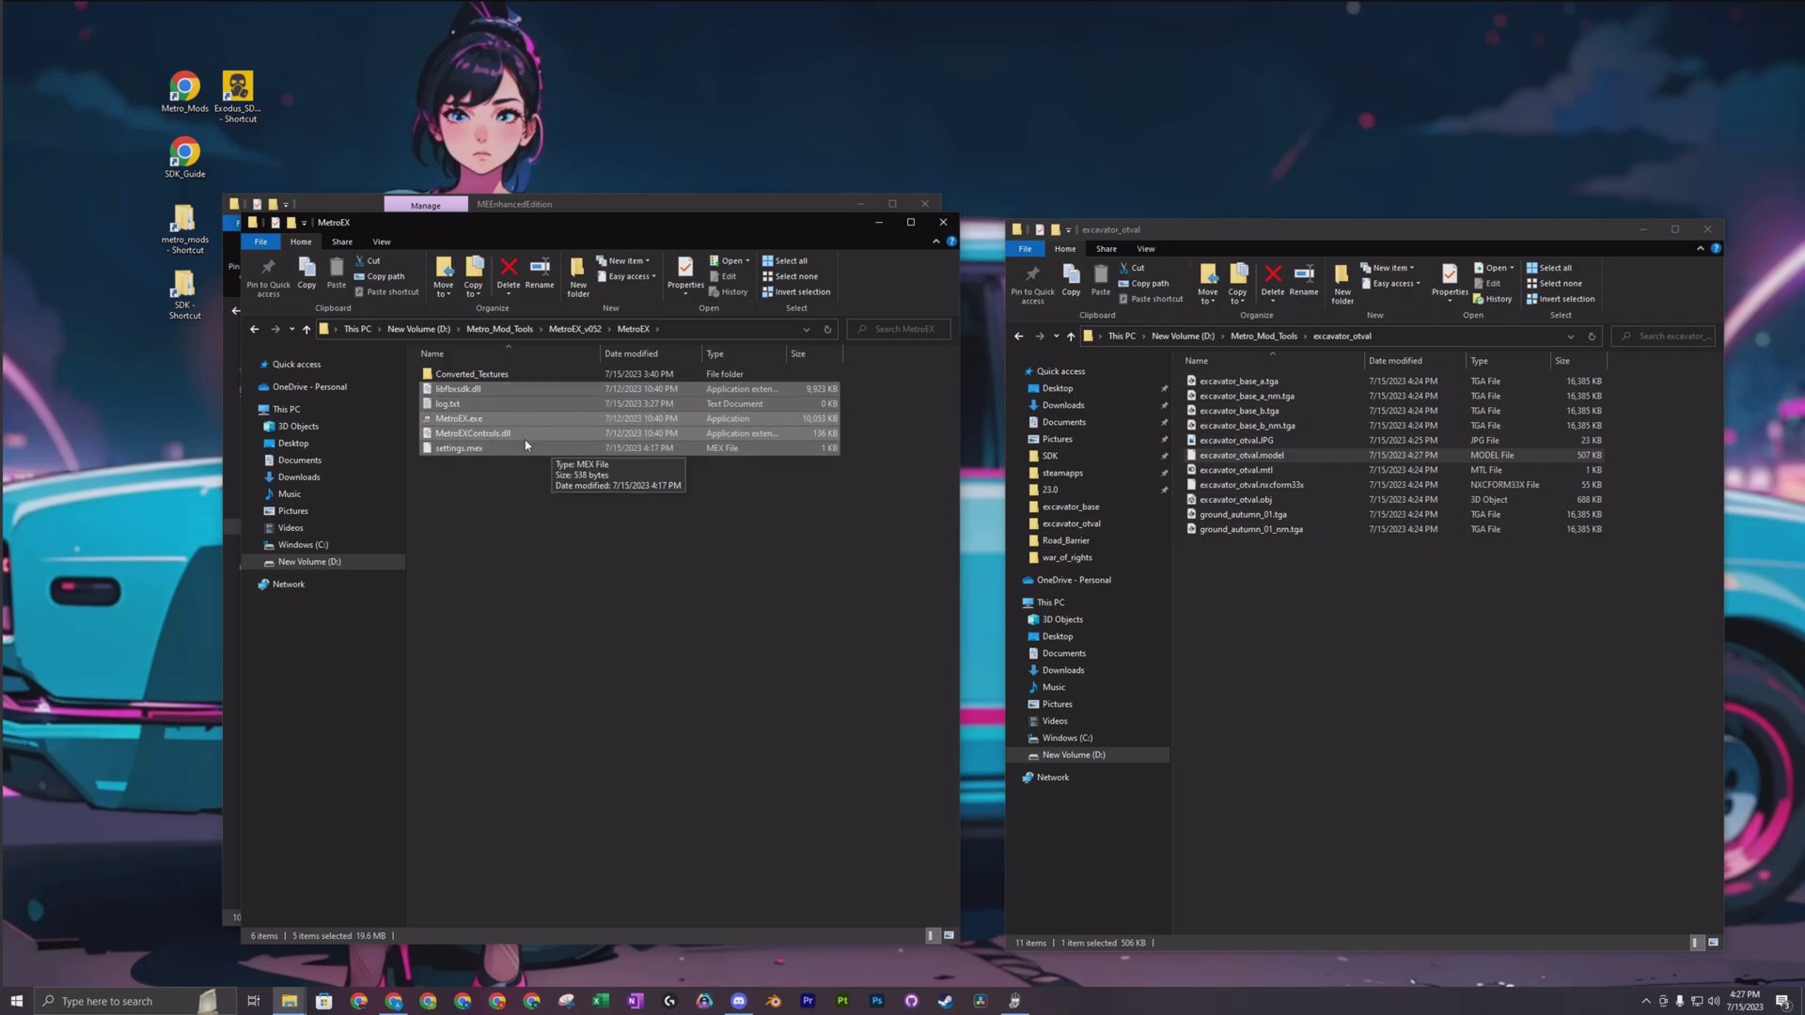
pyautogui.click(488, 517)
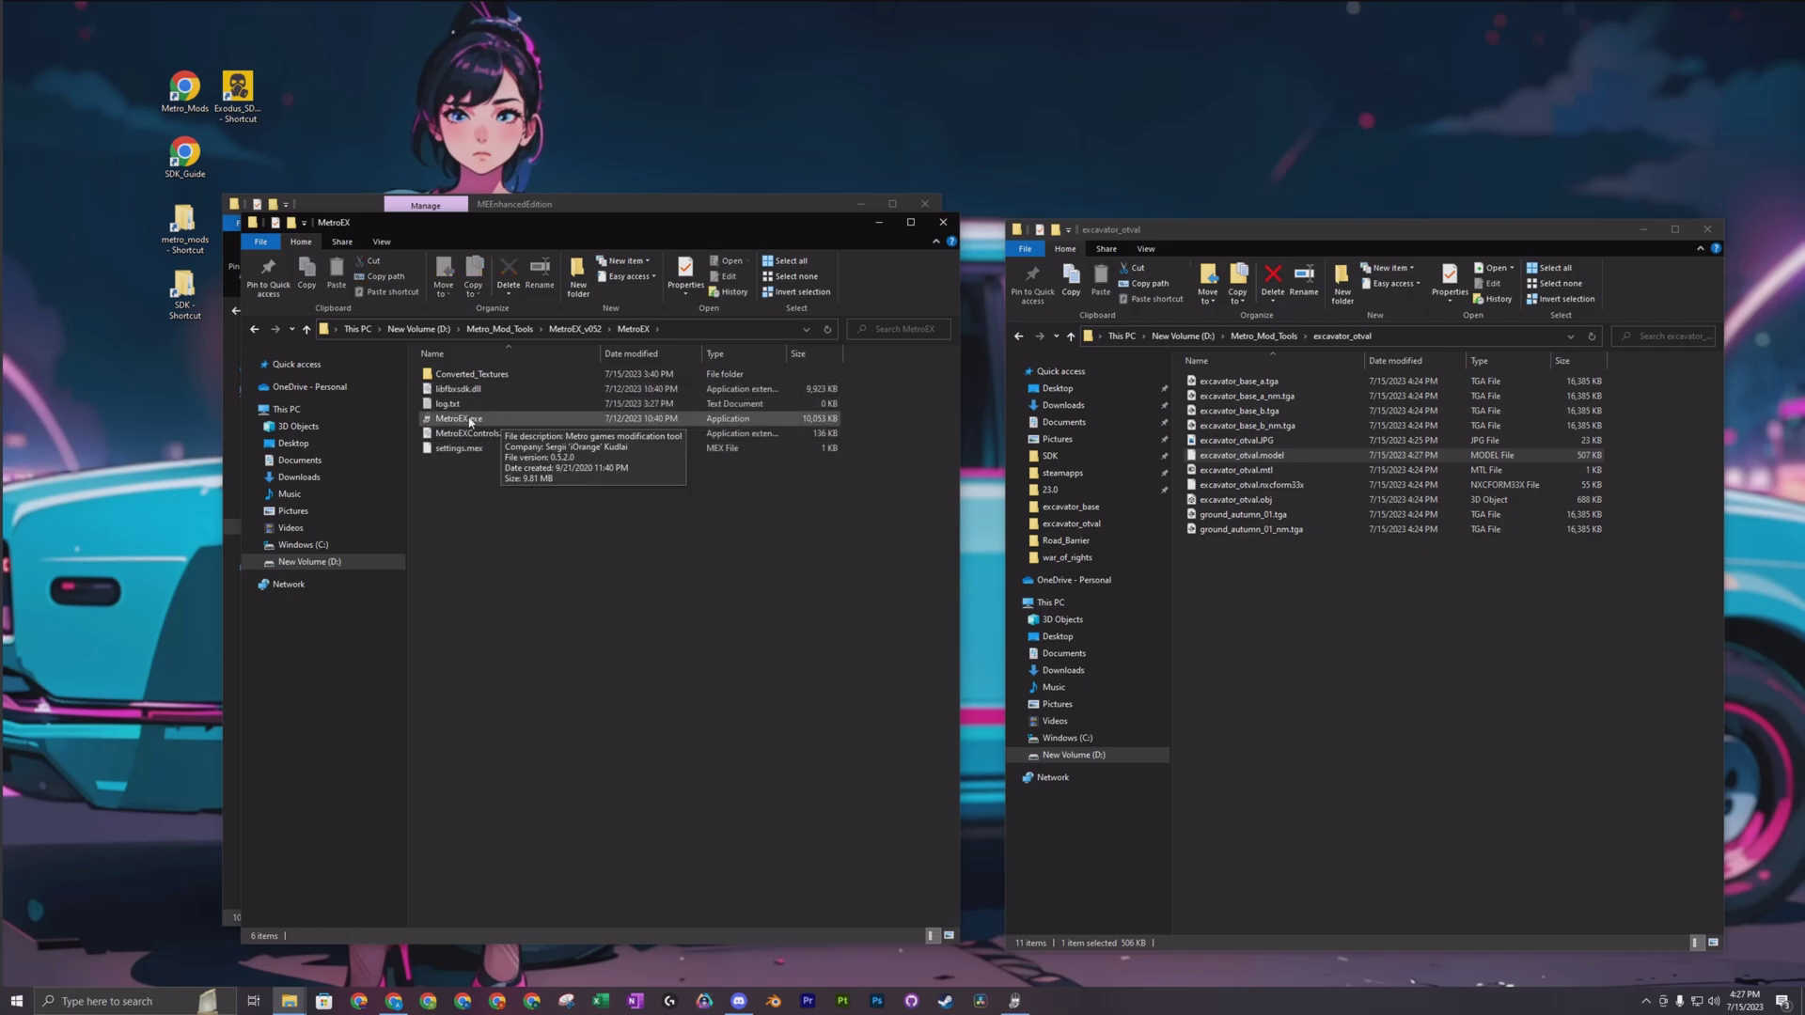
pyautogui.click(515, 425)
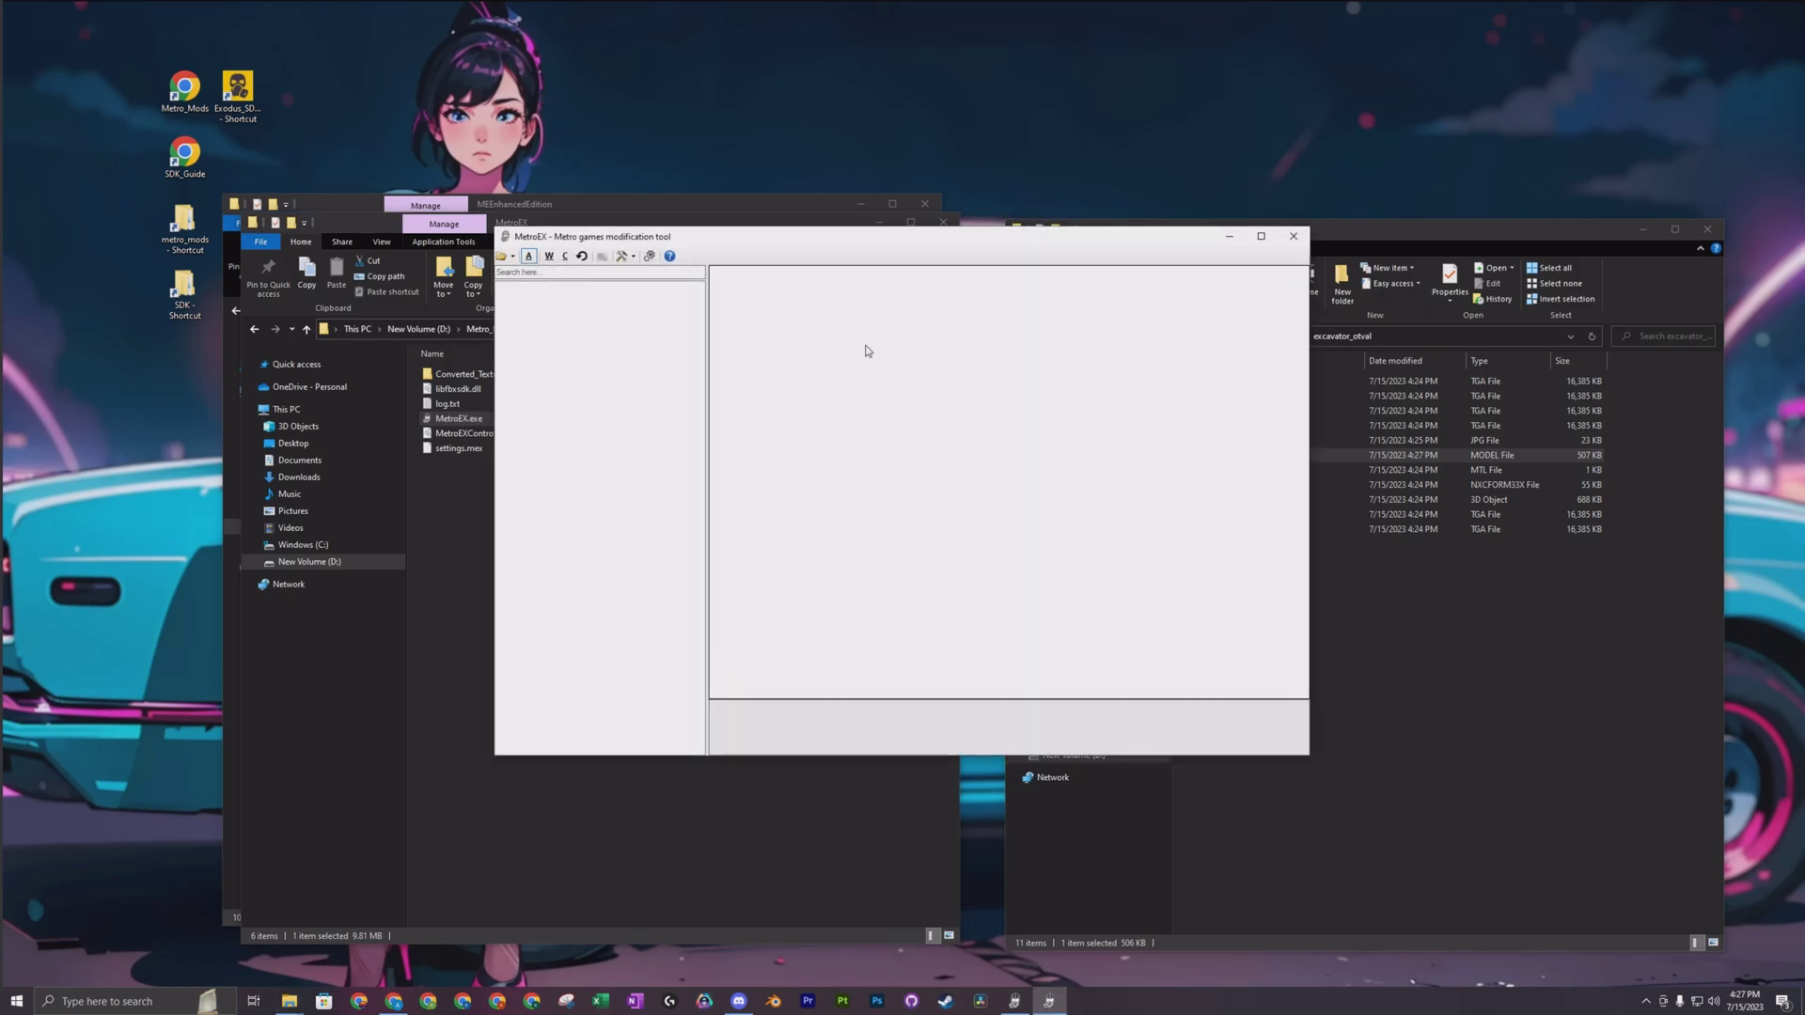
# Step: Move the MetroEX window aside and open Tools > Textures converter with Metro Exodus output
pyautogui.moveTo(899, 247); pyautogui.dragTo(583, 371)
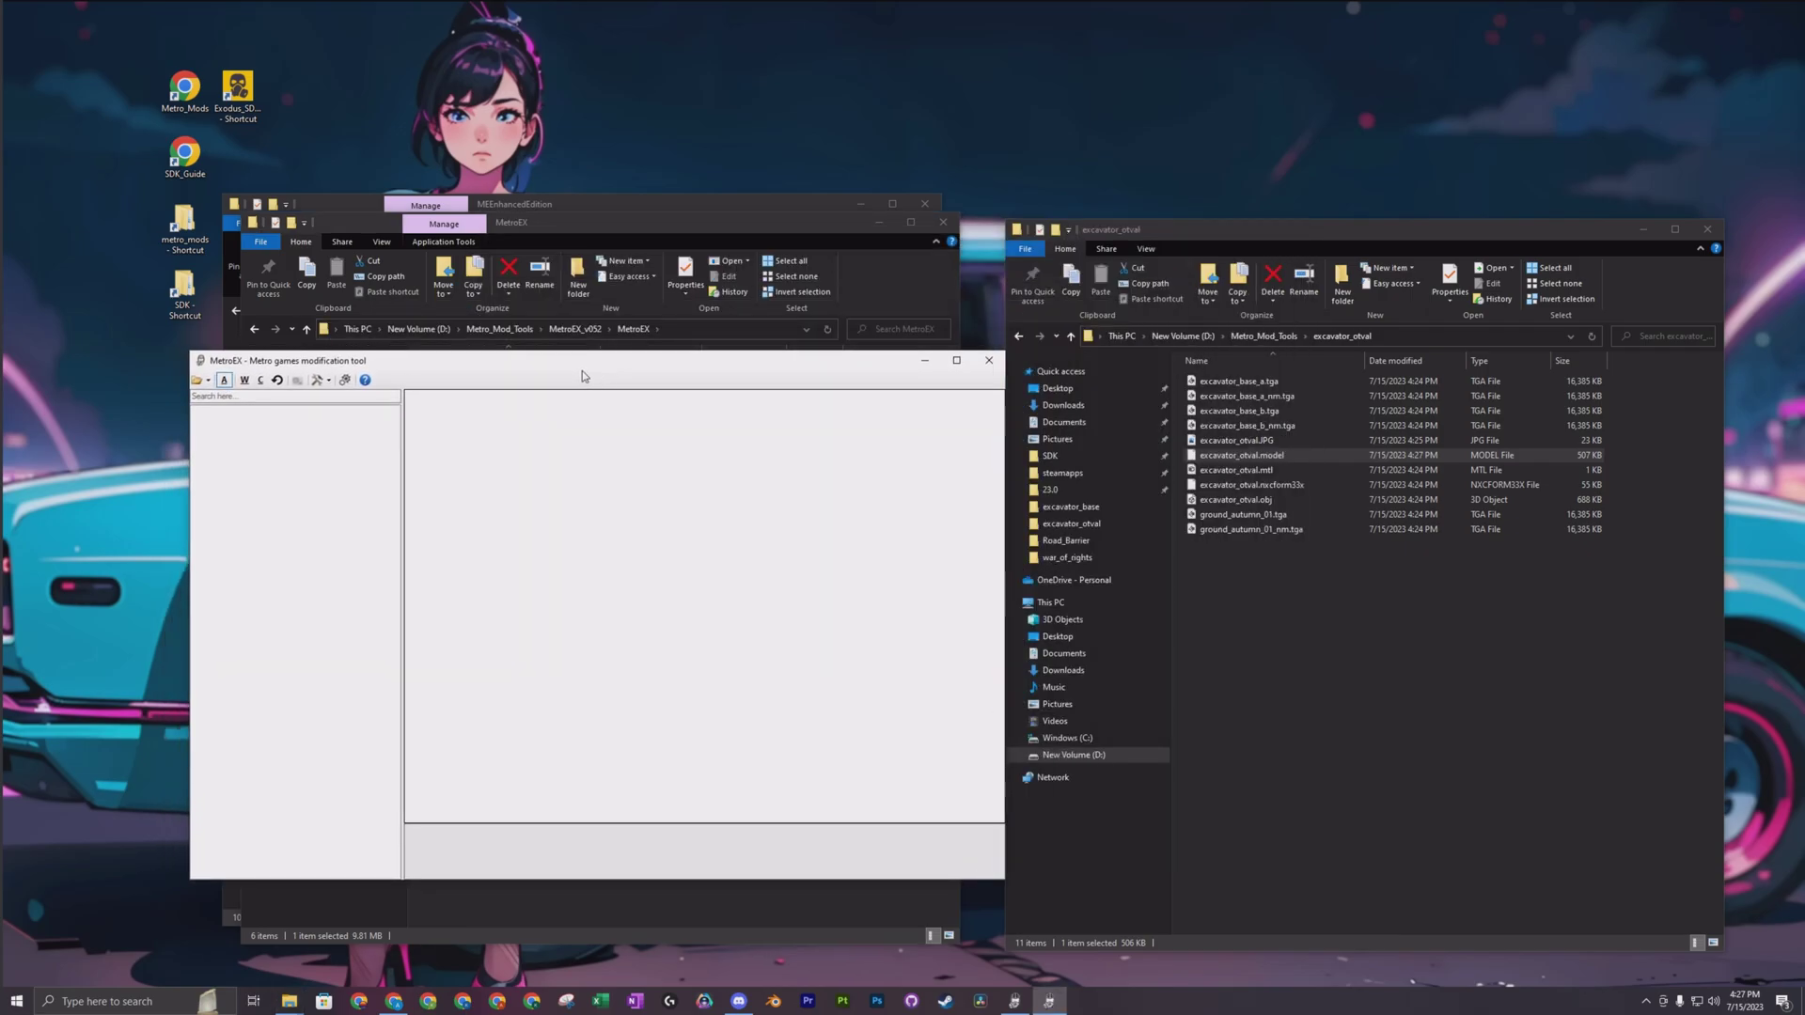
pyautogui.moveTo(410, 368); pyautogui.dragTo(397, 365)
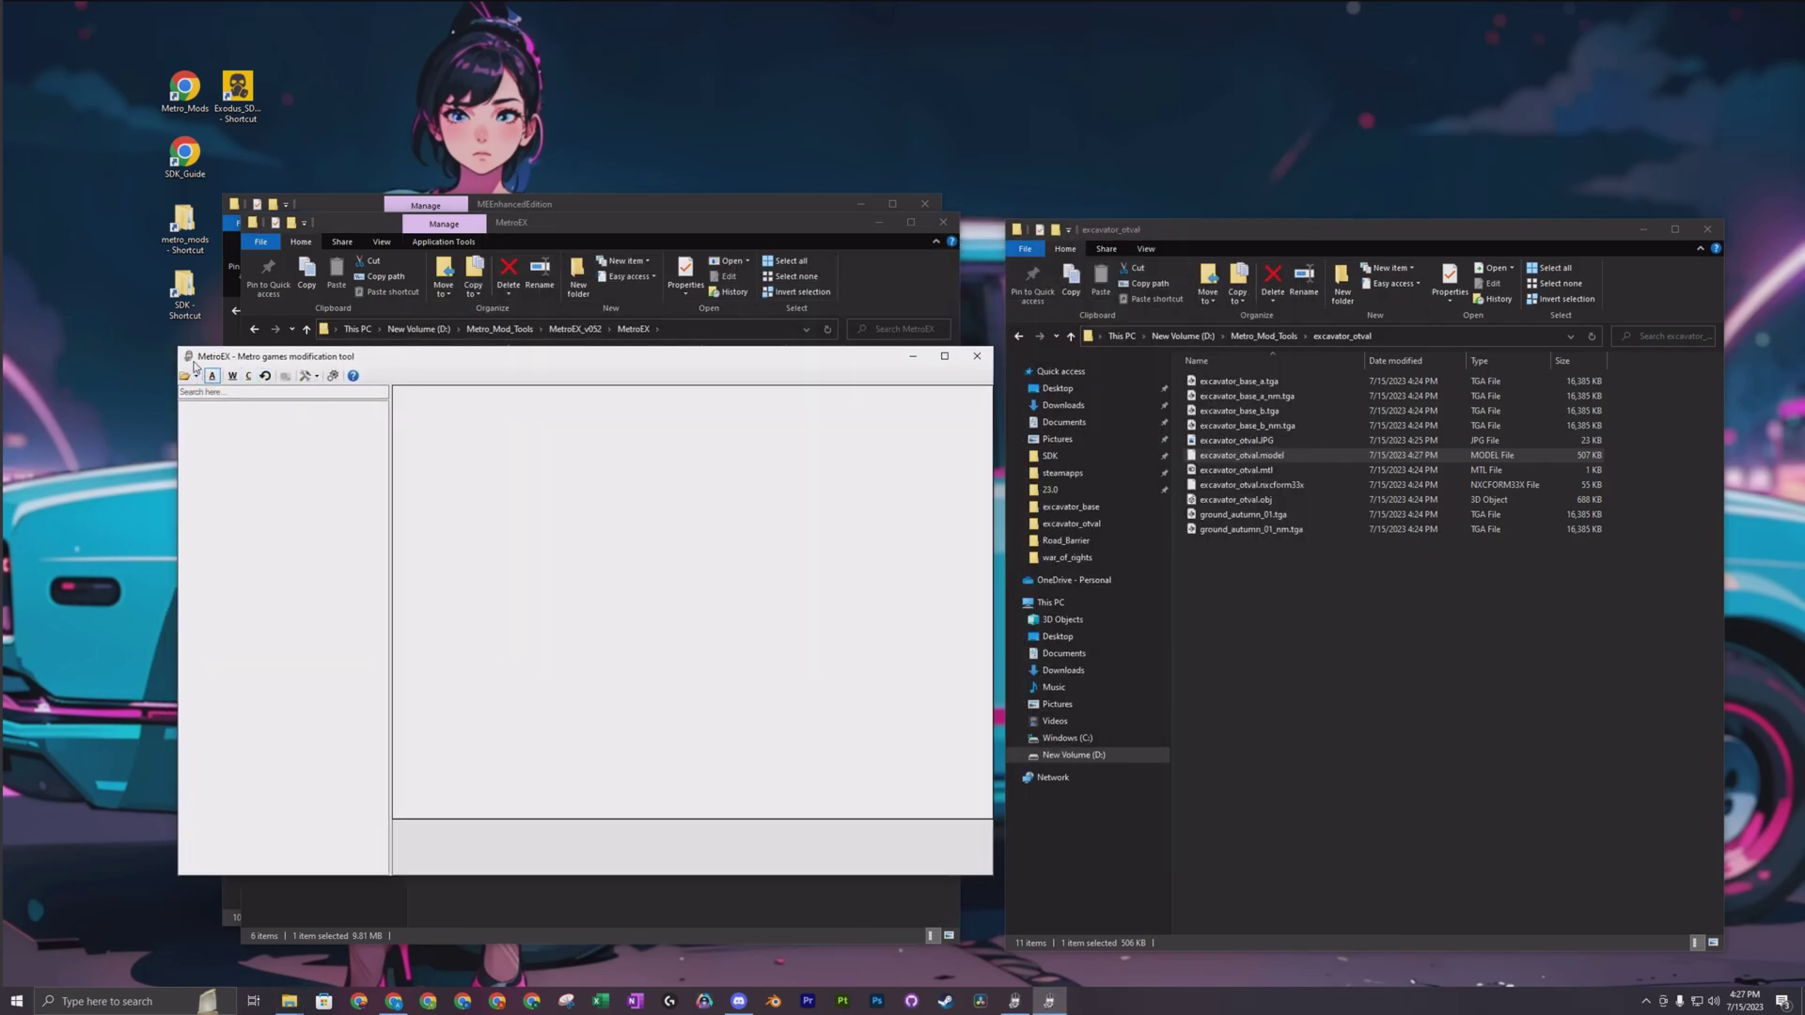
pyautogui.click(317, 377)
pyautogui.click(316, 377)
pyautogui.click(317, 376)
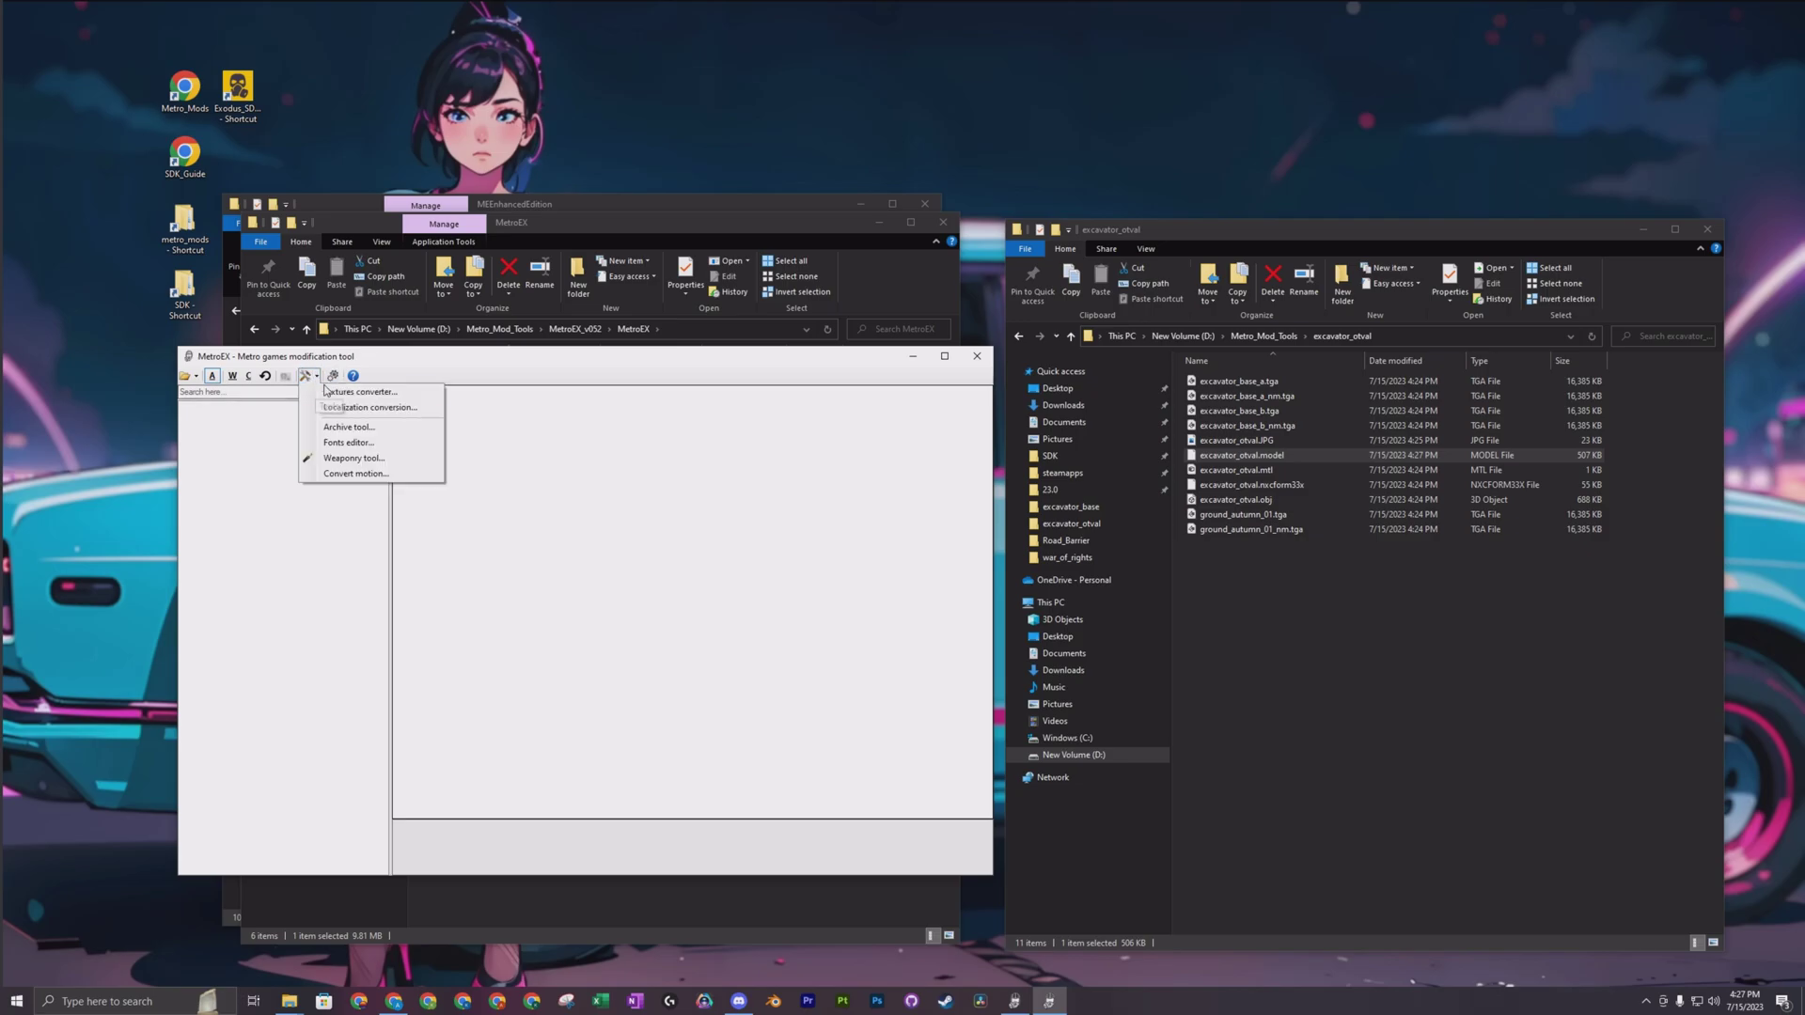
pyautogui.click(402, 393)
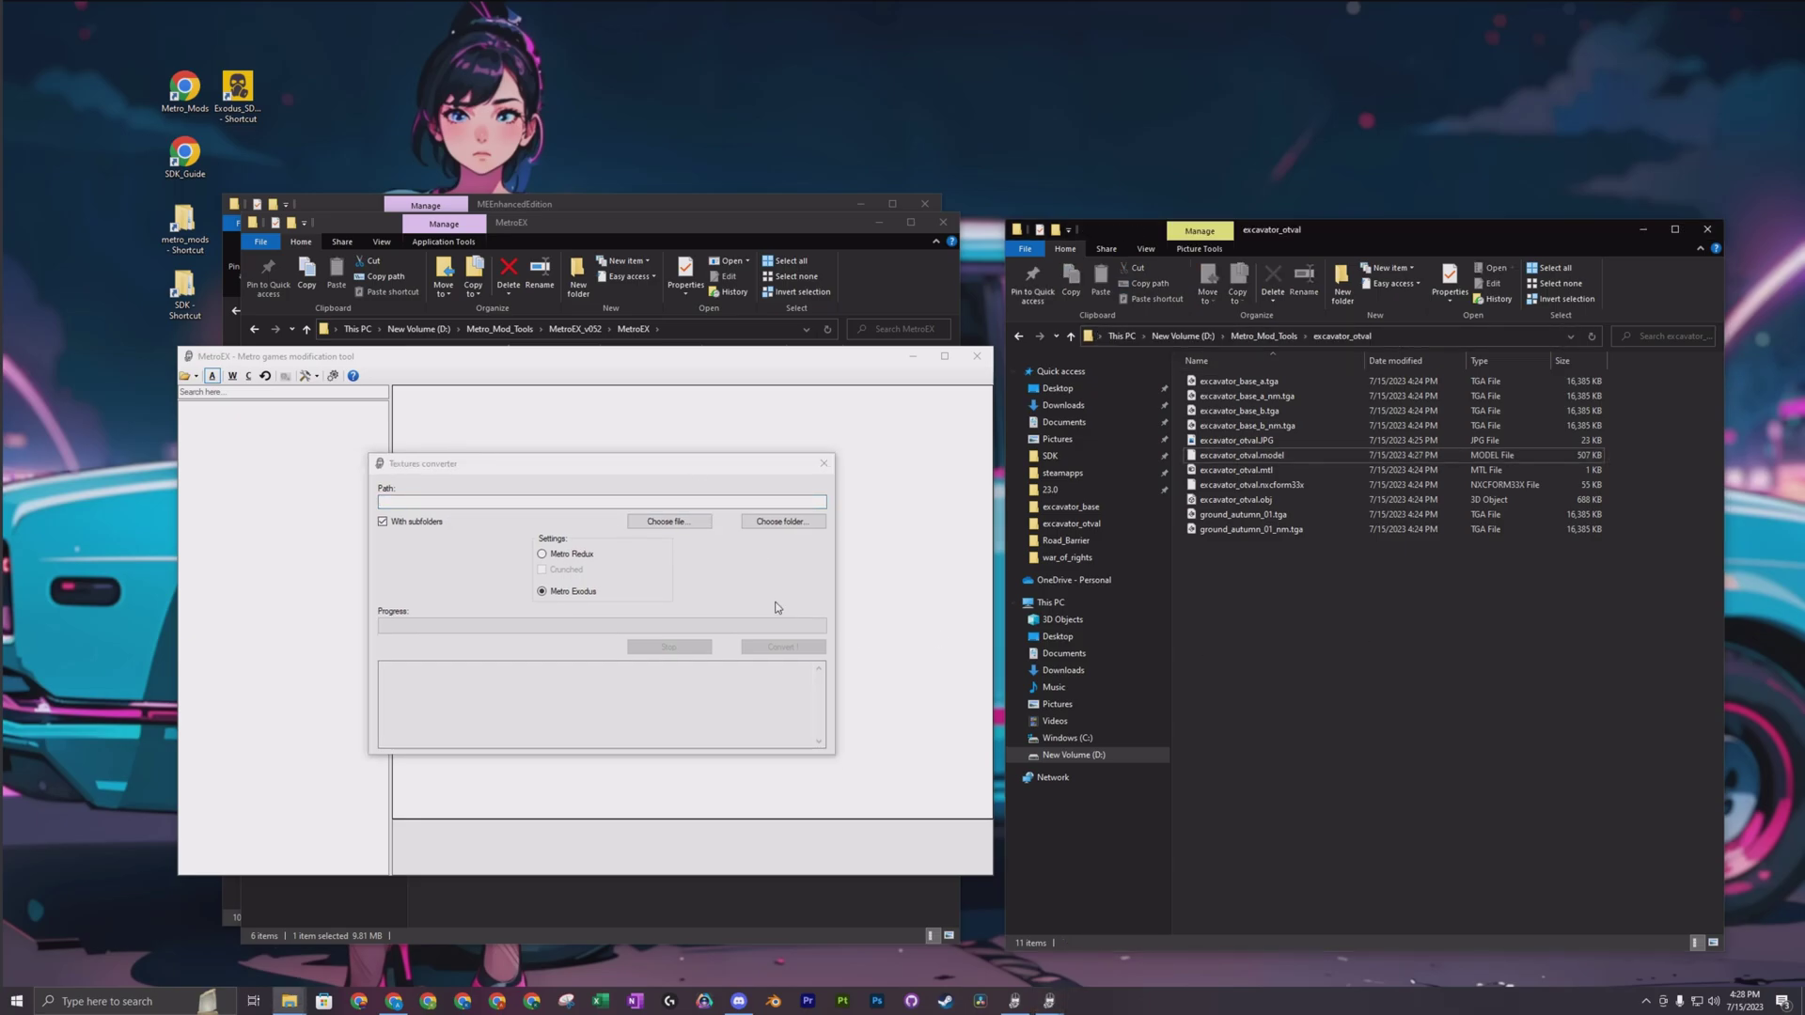
pyautogui.click(669, 521)
# Step: Convert excavator_base_a.tga and check the new .512 and .2048 output files
pyautogui.click(808, 512)
pyautogui.click(811, 514)
pyautogui.press('Escape')
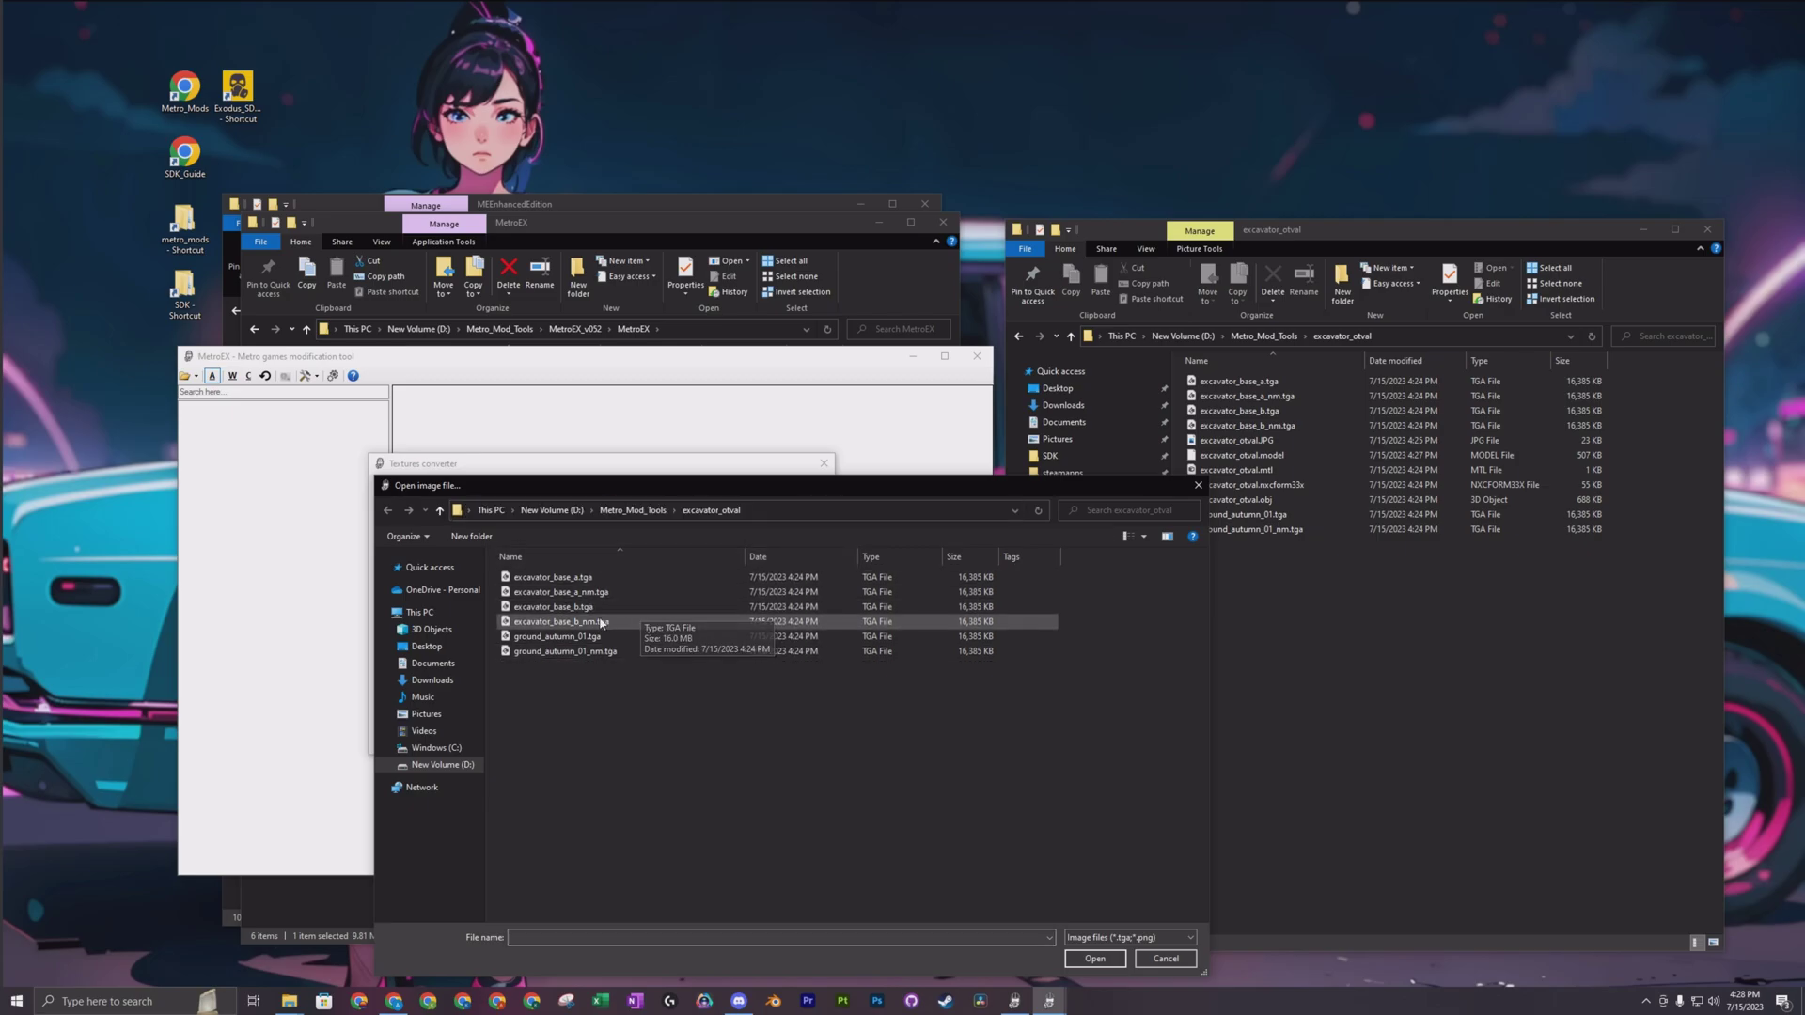
pyautogui.moveTo(602, 485); pyautogui.dragTo(470, 446)
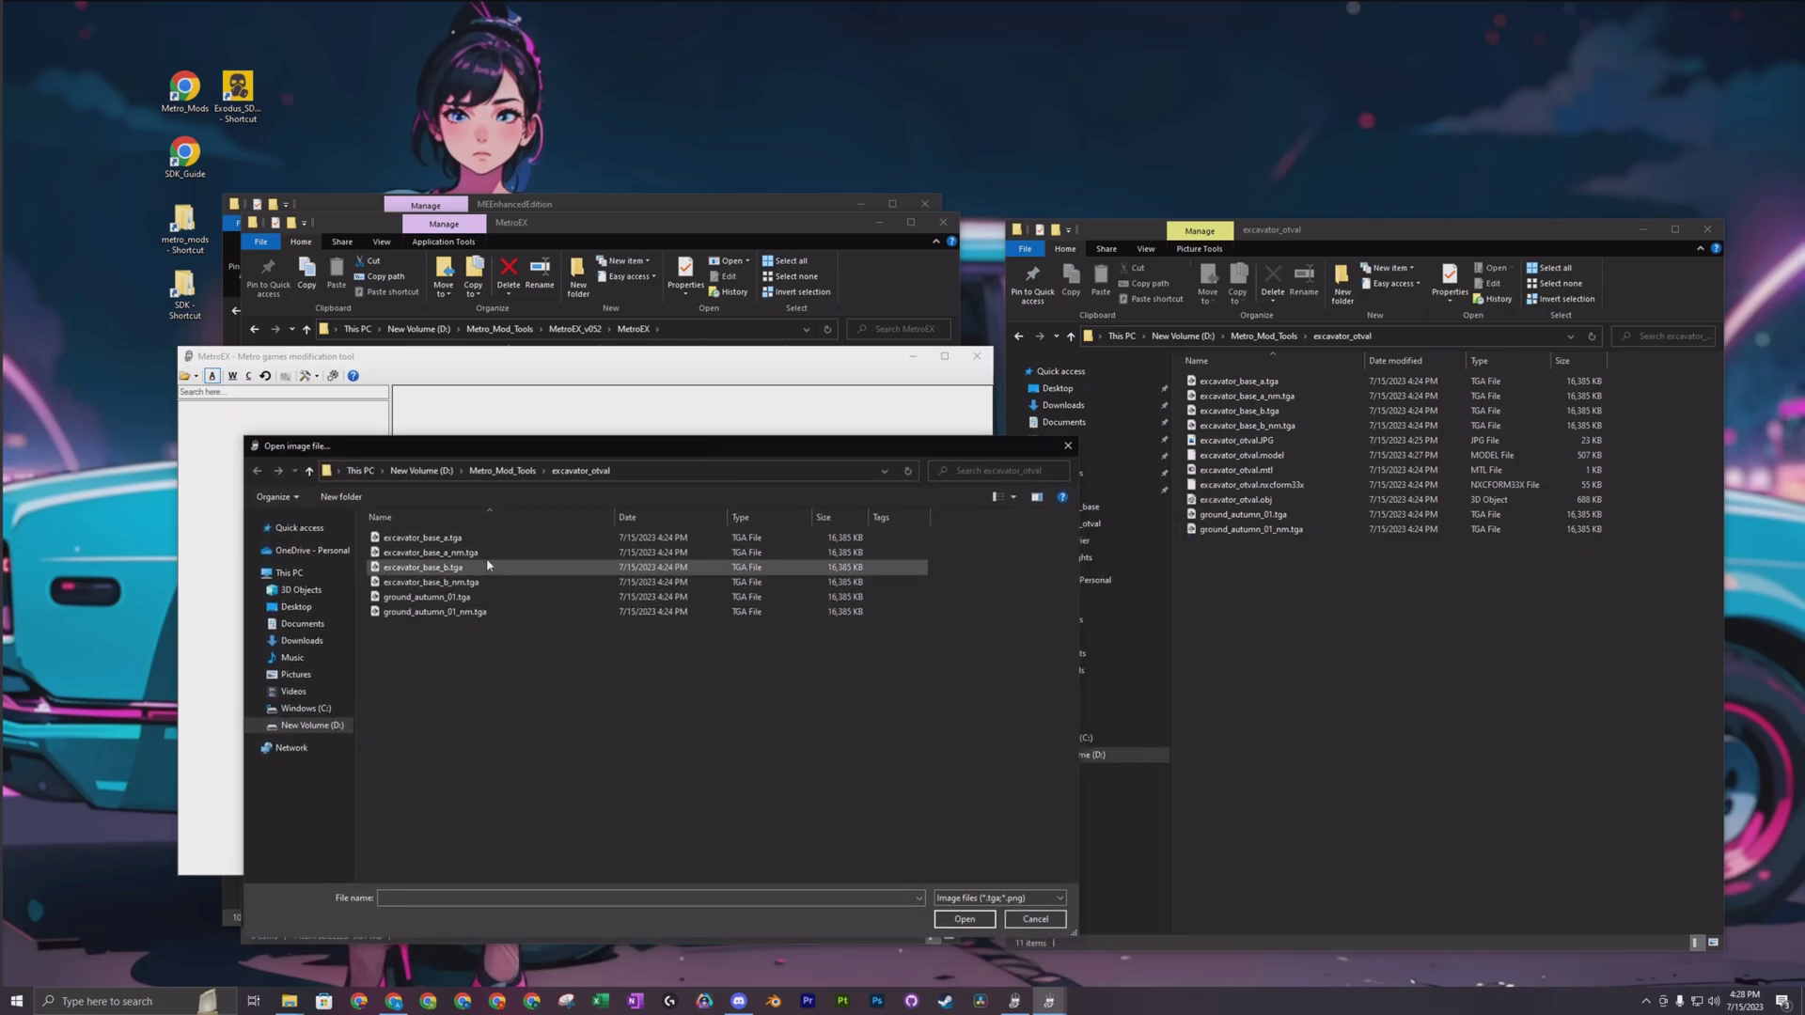
pyautogui.click(442, 540)
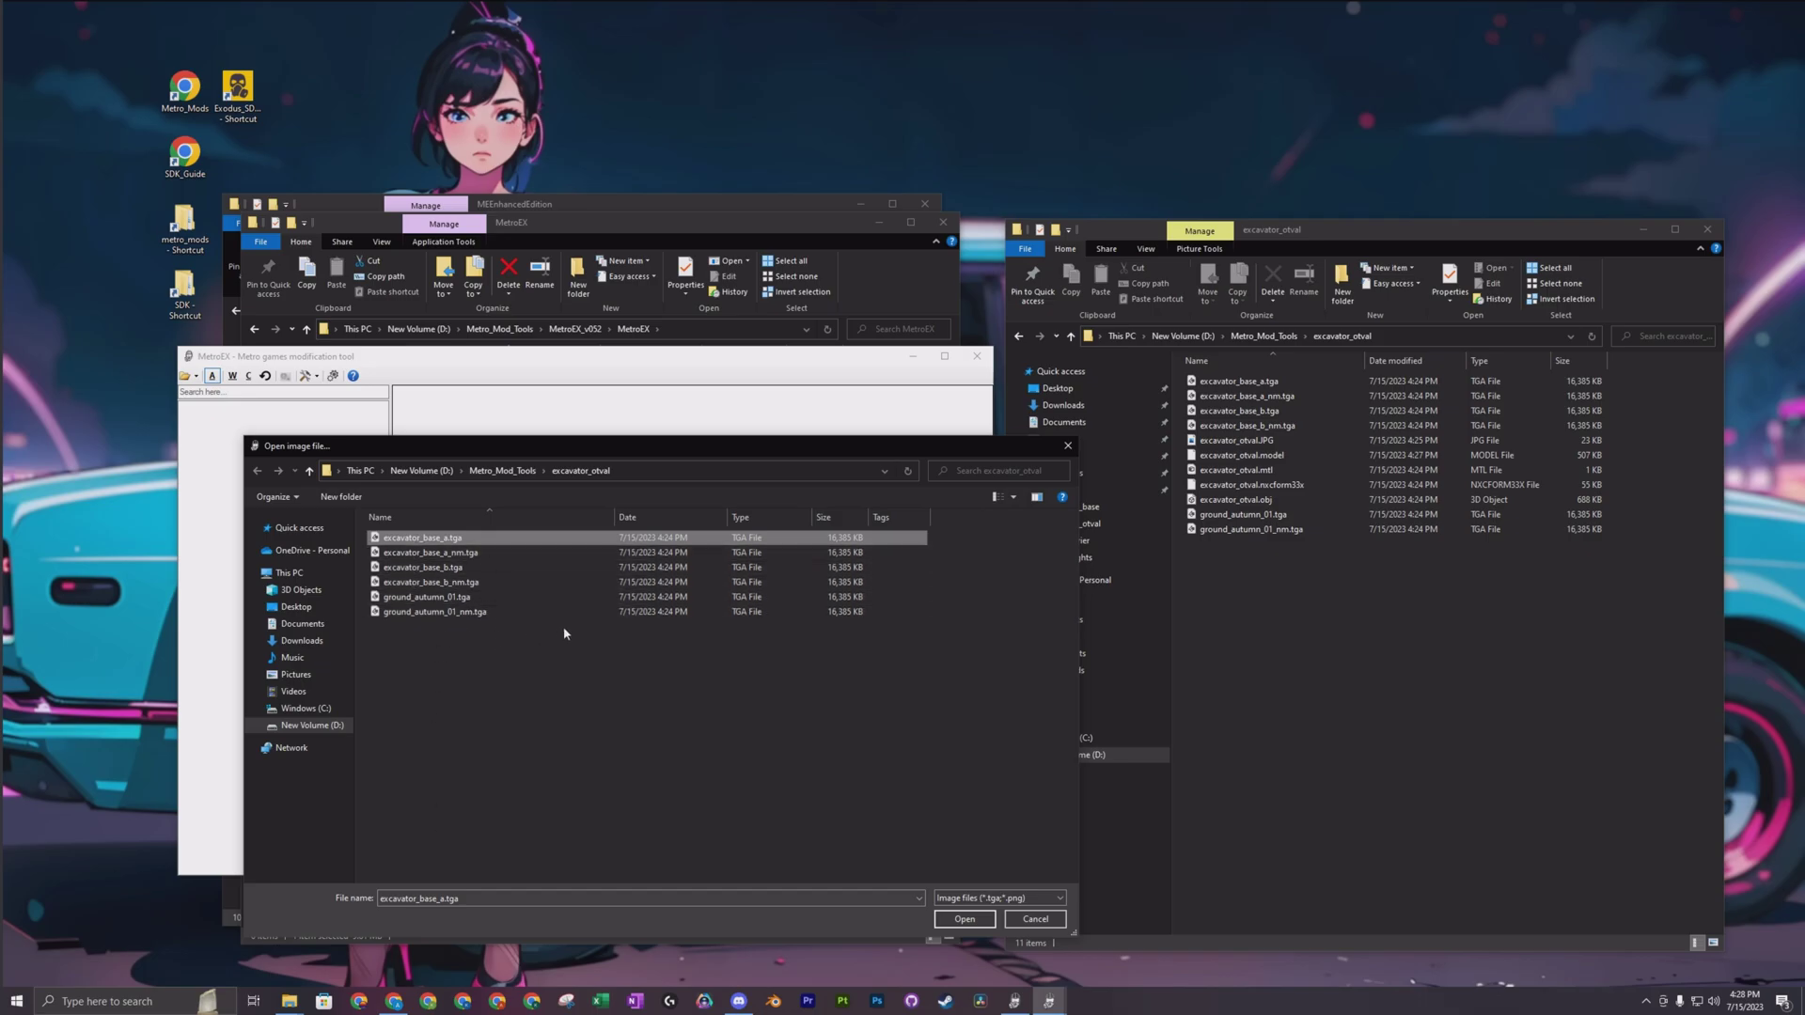
pyautogui.click(965, 919)
pyautogui.click(763, 647)
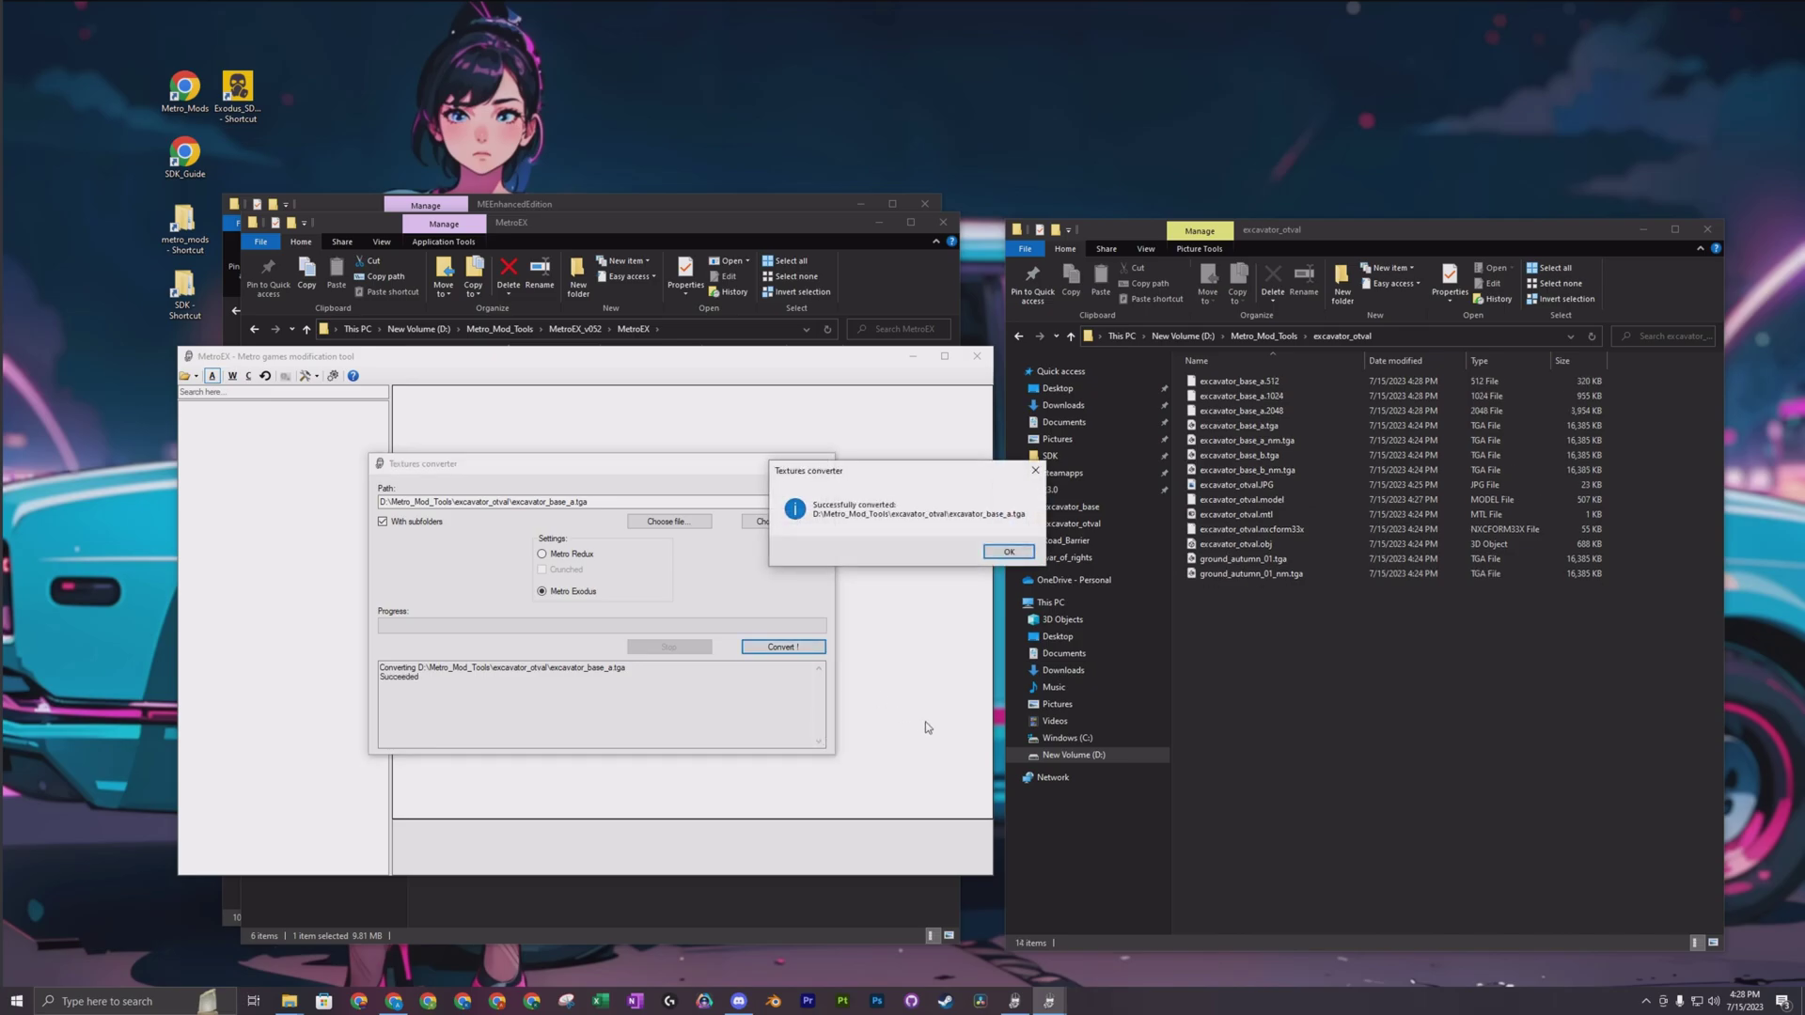
pyautogui.click(1006, 552)
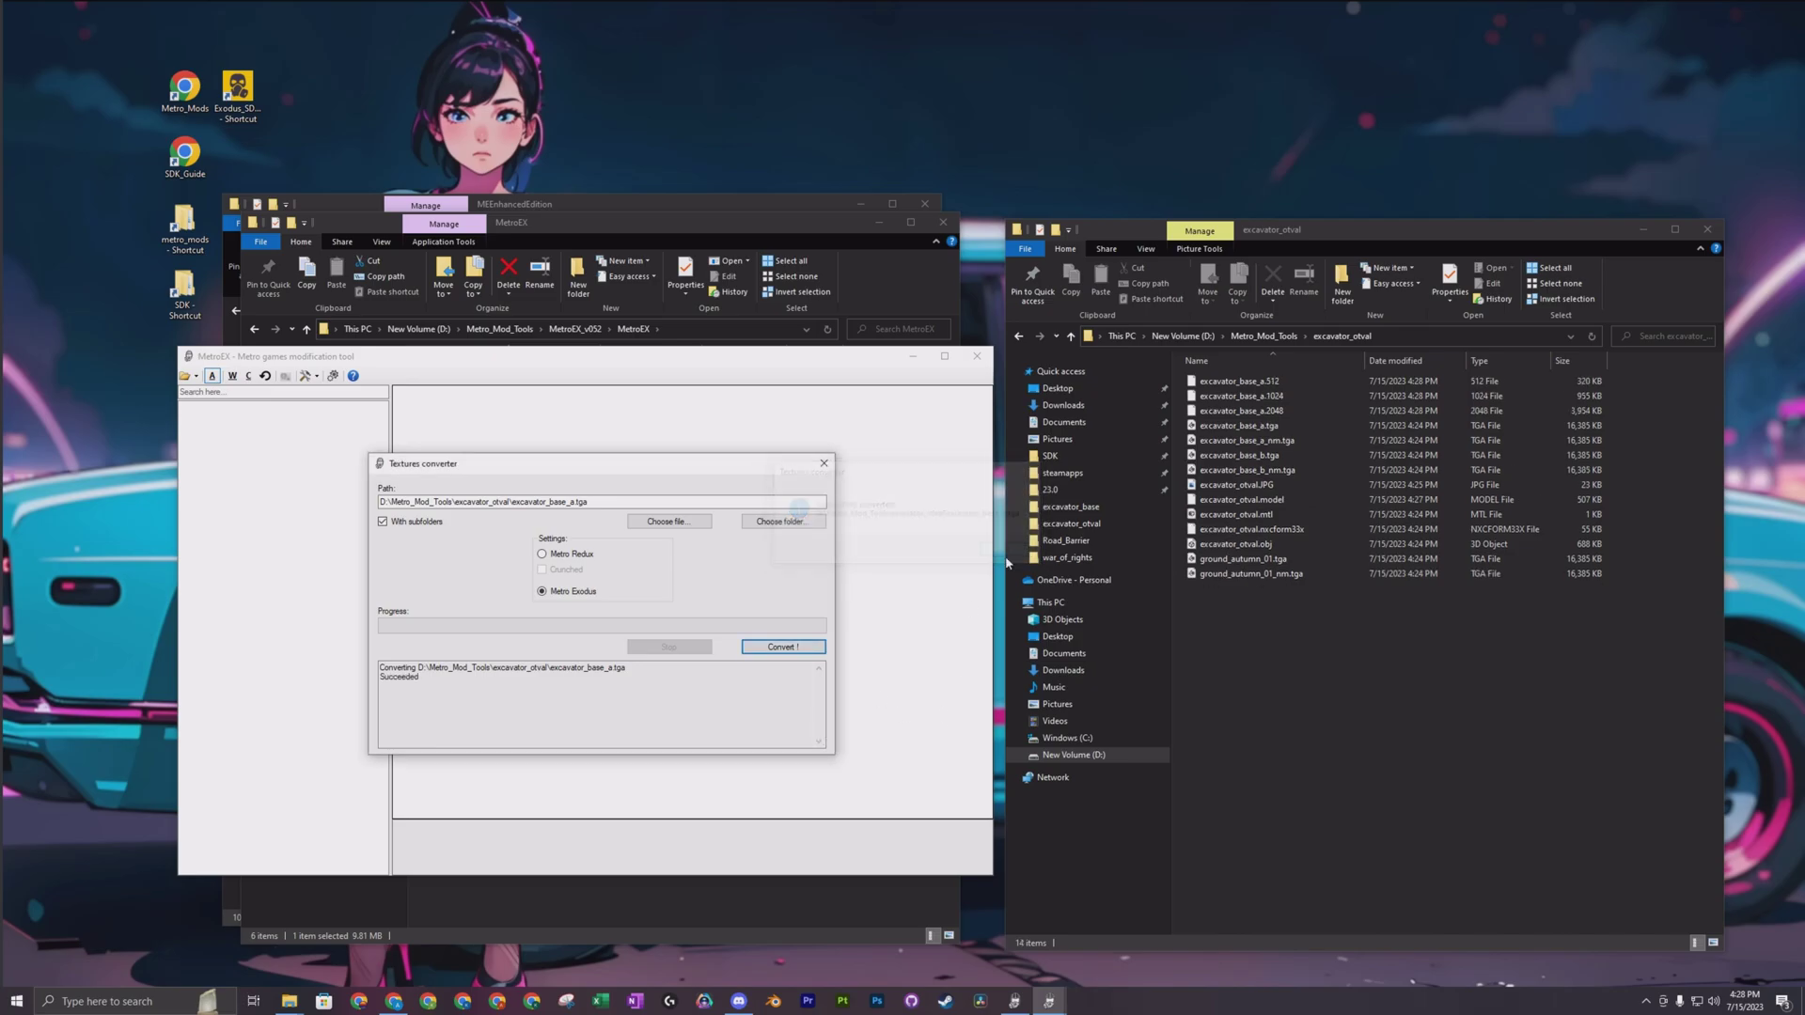
pyautogui.click(1300, 385)
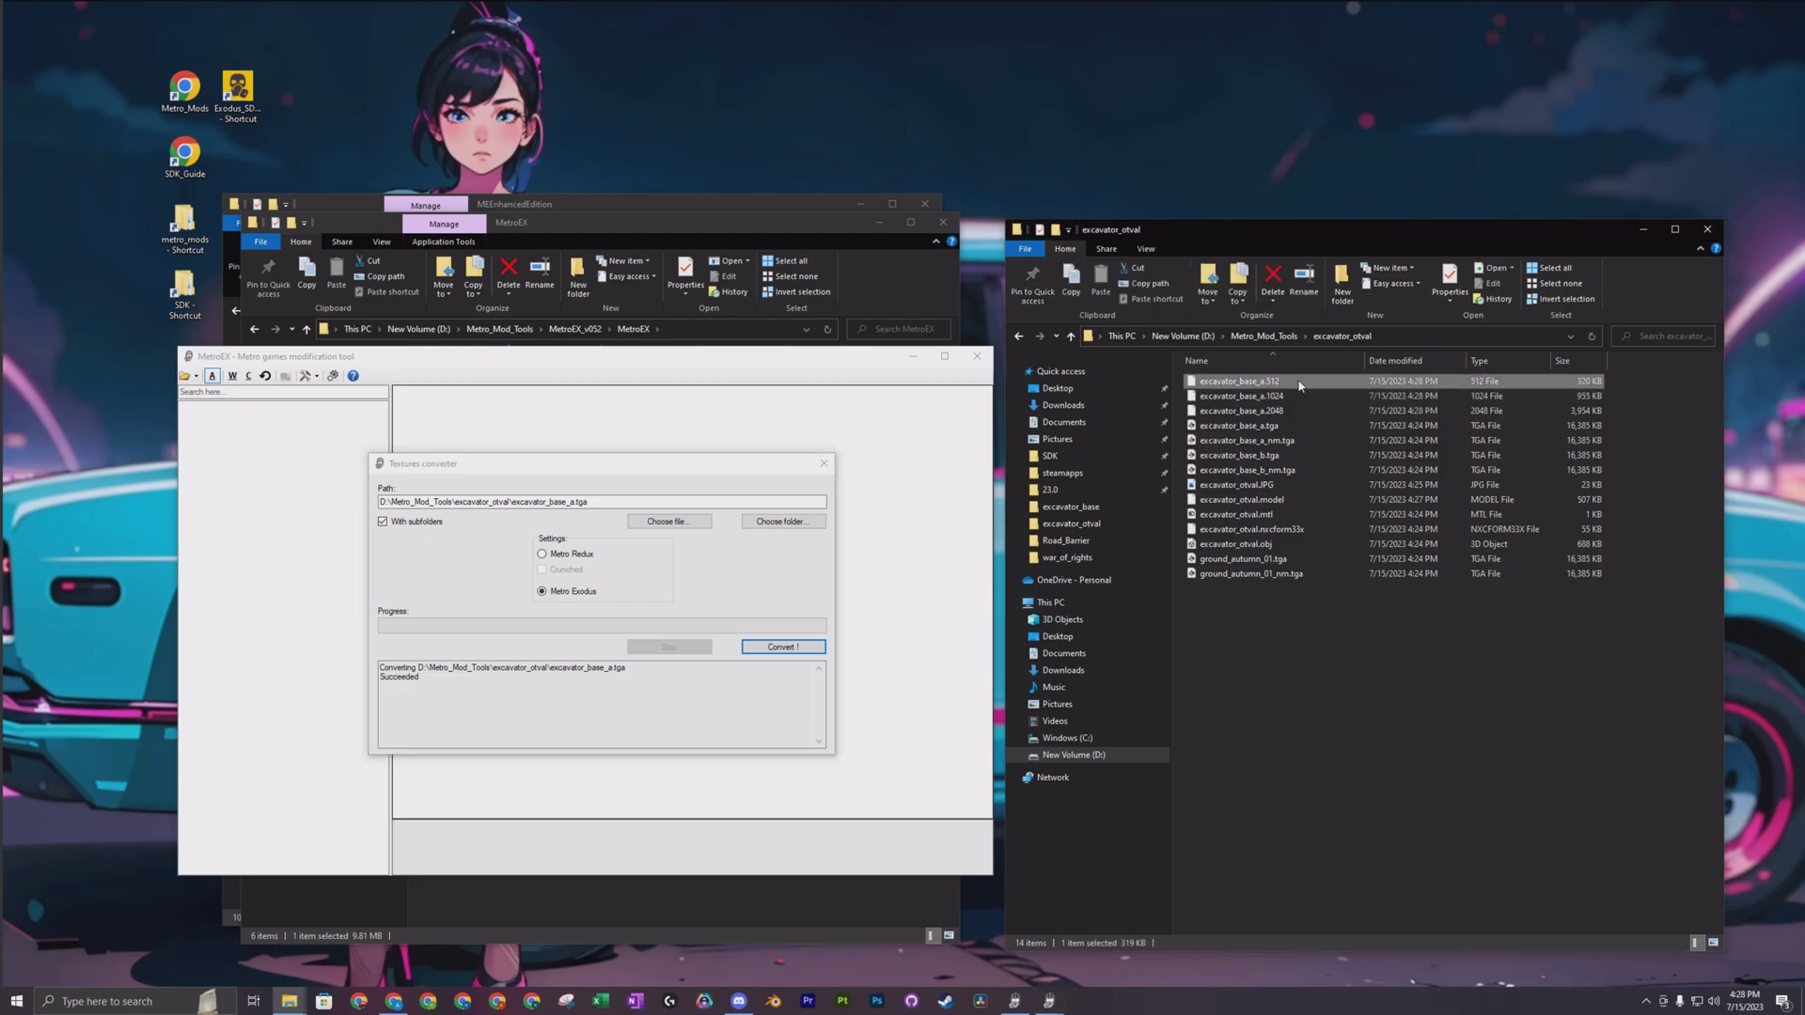
pyautogui.click(1293, 411)
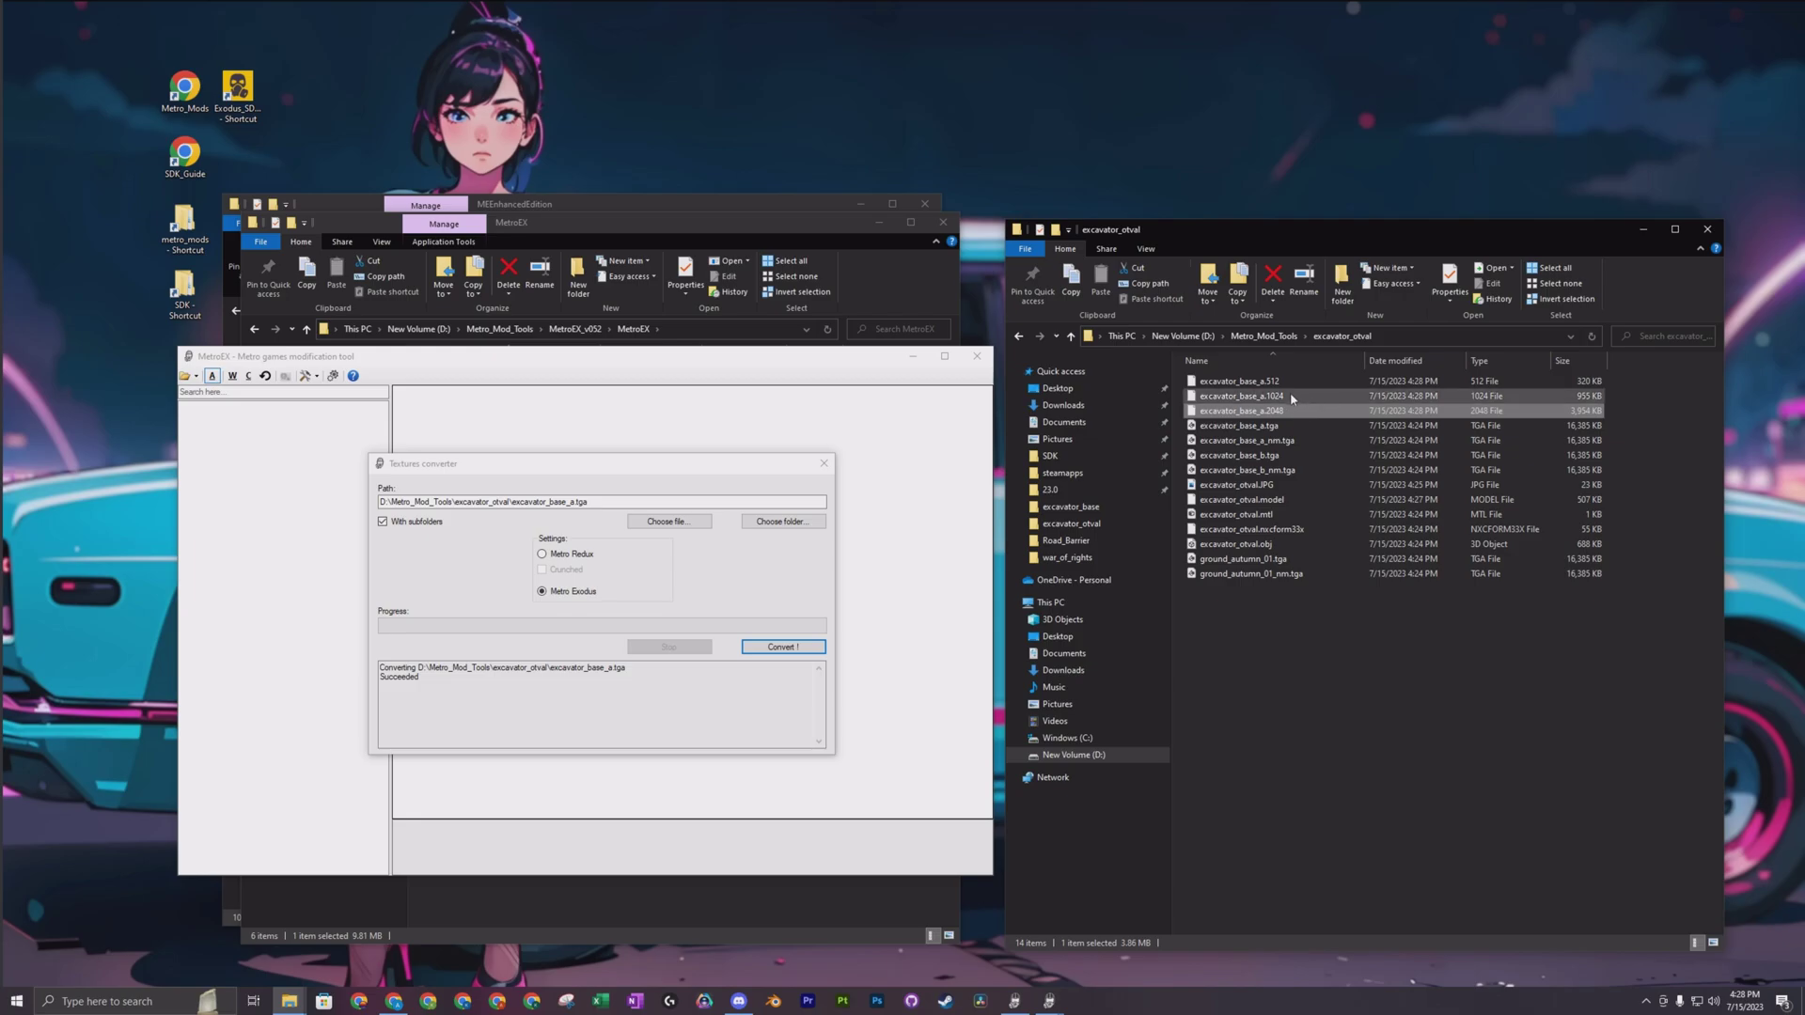
pyautogui.click(1304, 384)
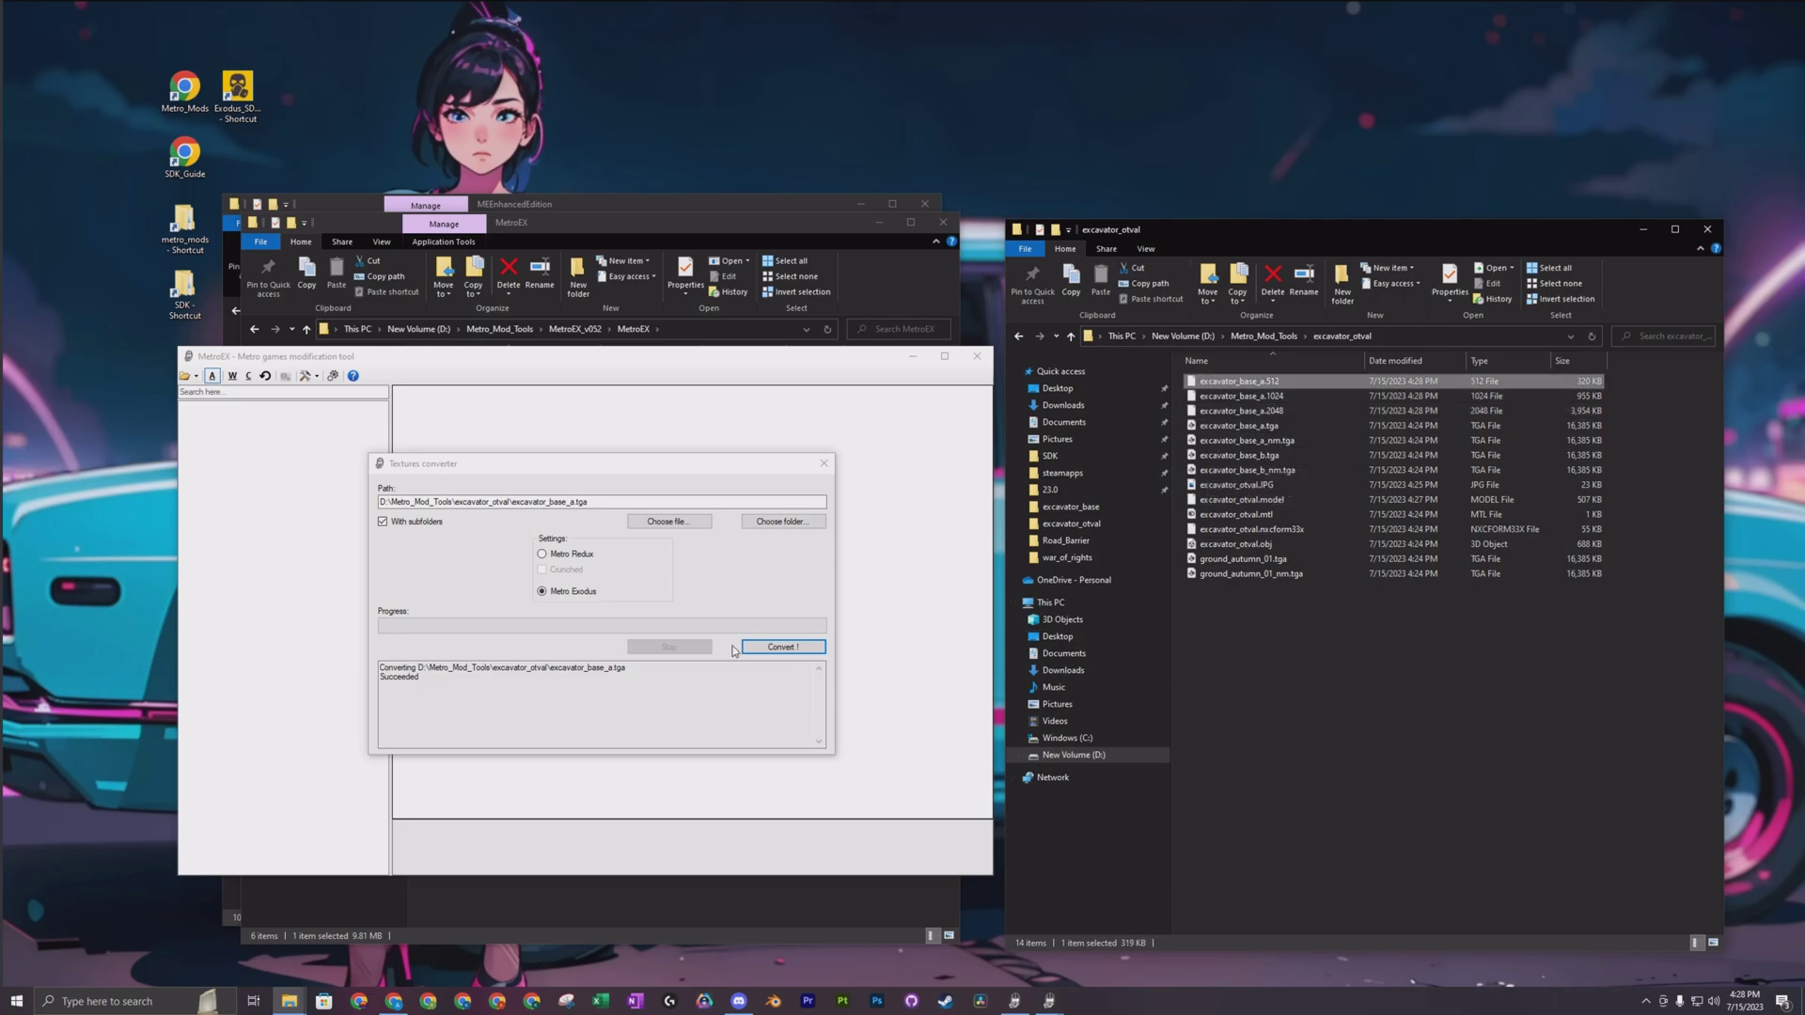
pyautogui.click(778, 644)
# Step: Convert excavator_base_a_nm.tga to Metro Exodus textures
pyautogui.click(669, 522)
pyautogui.doubleClick(511, 553)
pyautogui.click(783, 647)
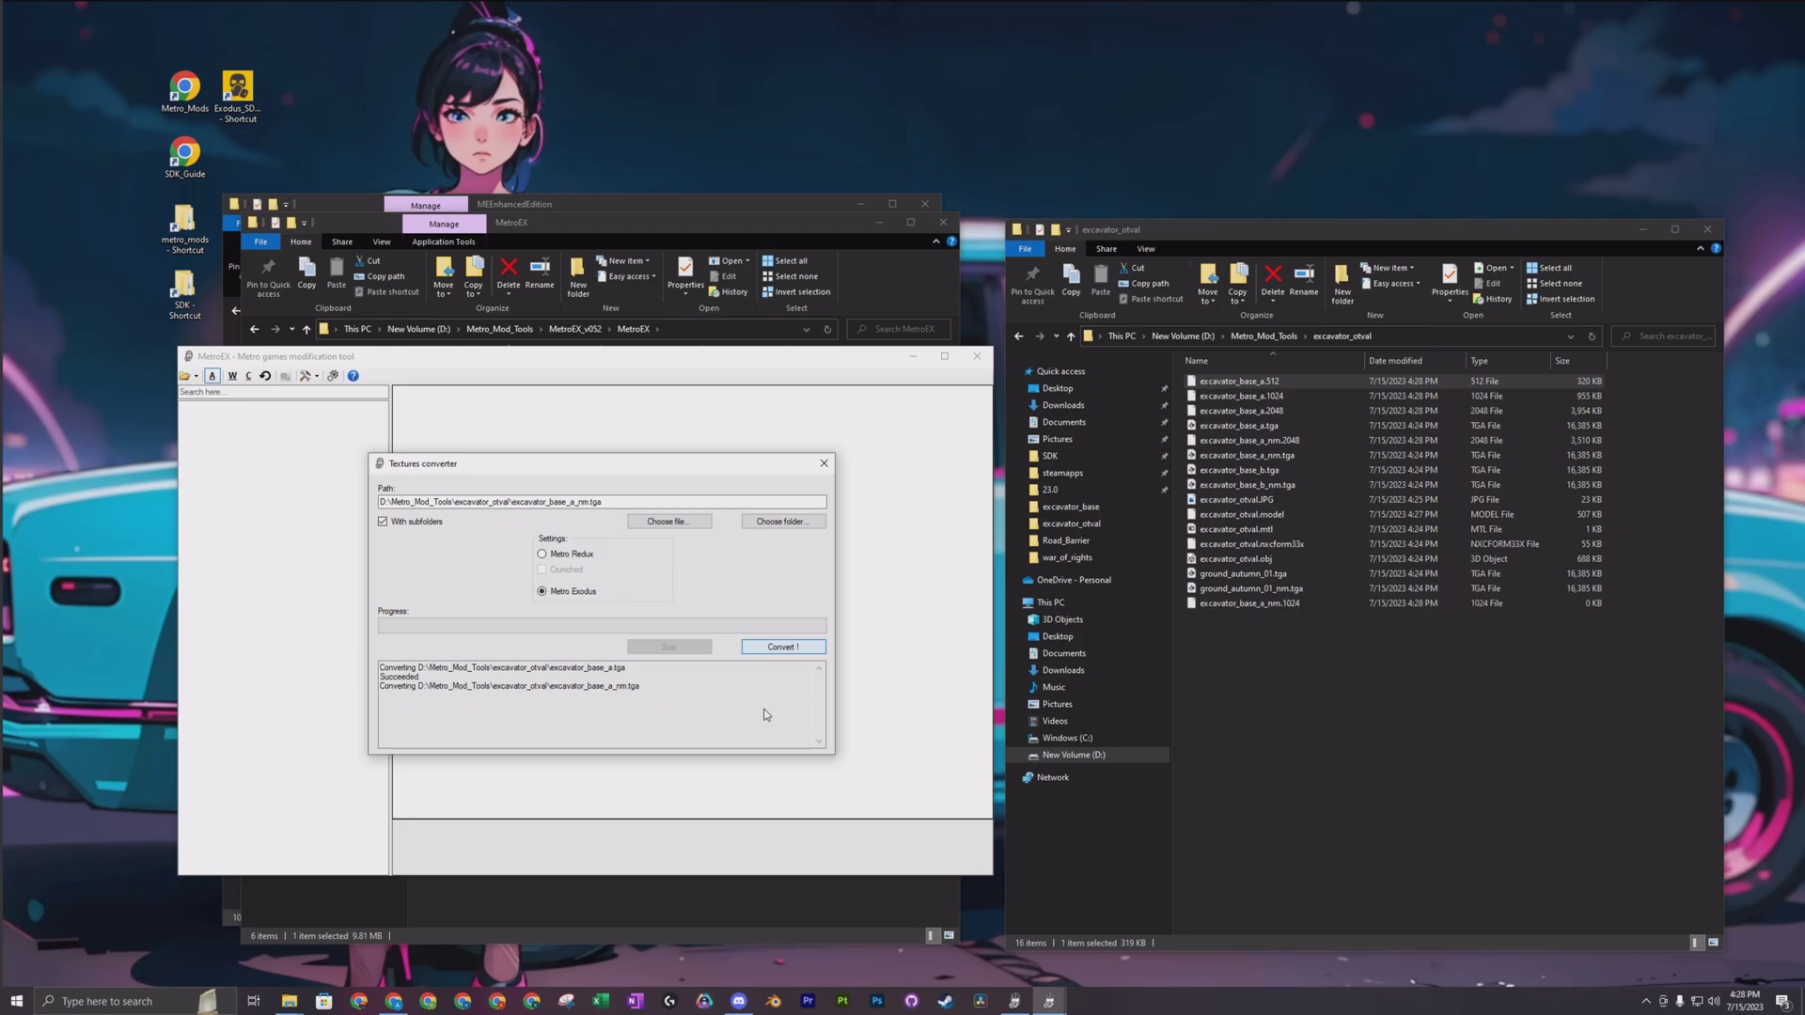
pyautogui.click(1013, 554)
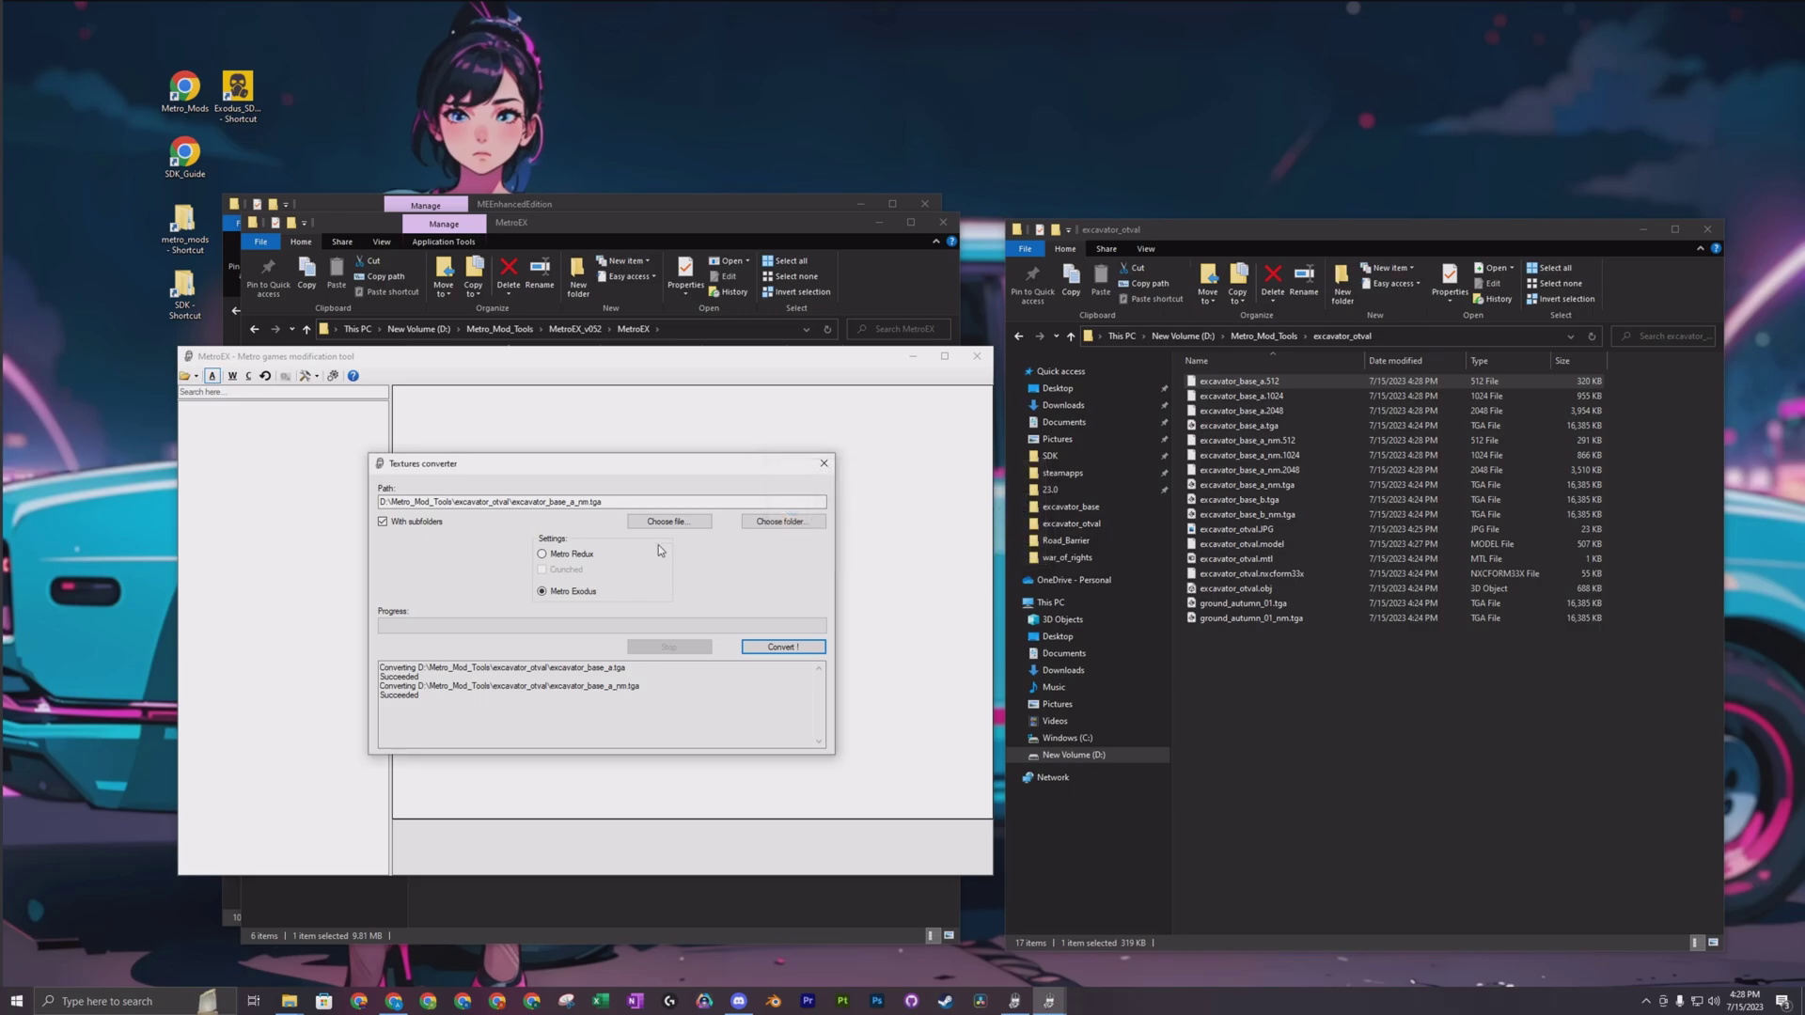
# Step: Convert excavator_base_b.tga and excavator_base_b_nm.tga to Metro Exodus textures
pyautogui.click(667, 523)
pyautogui.doubleClick(504, 562)
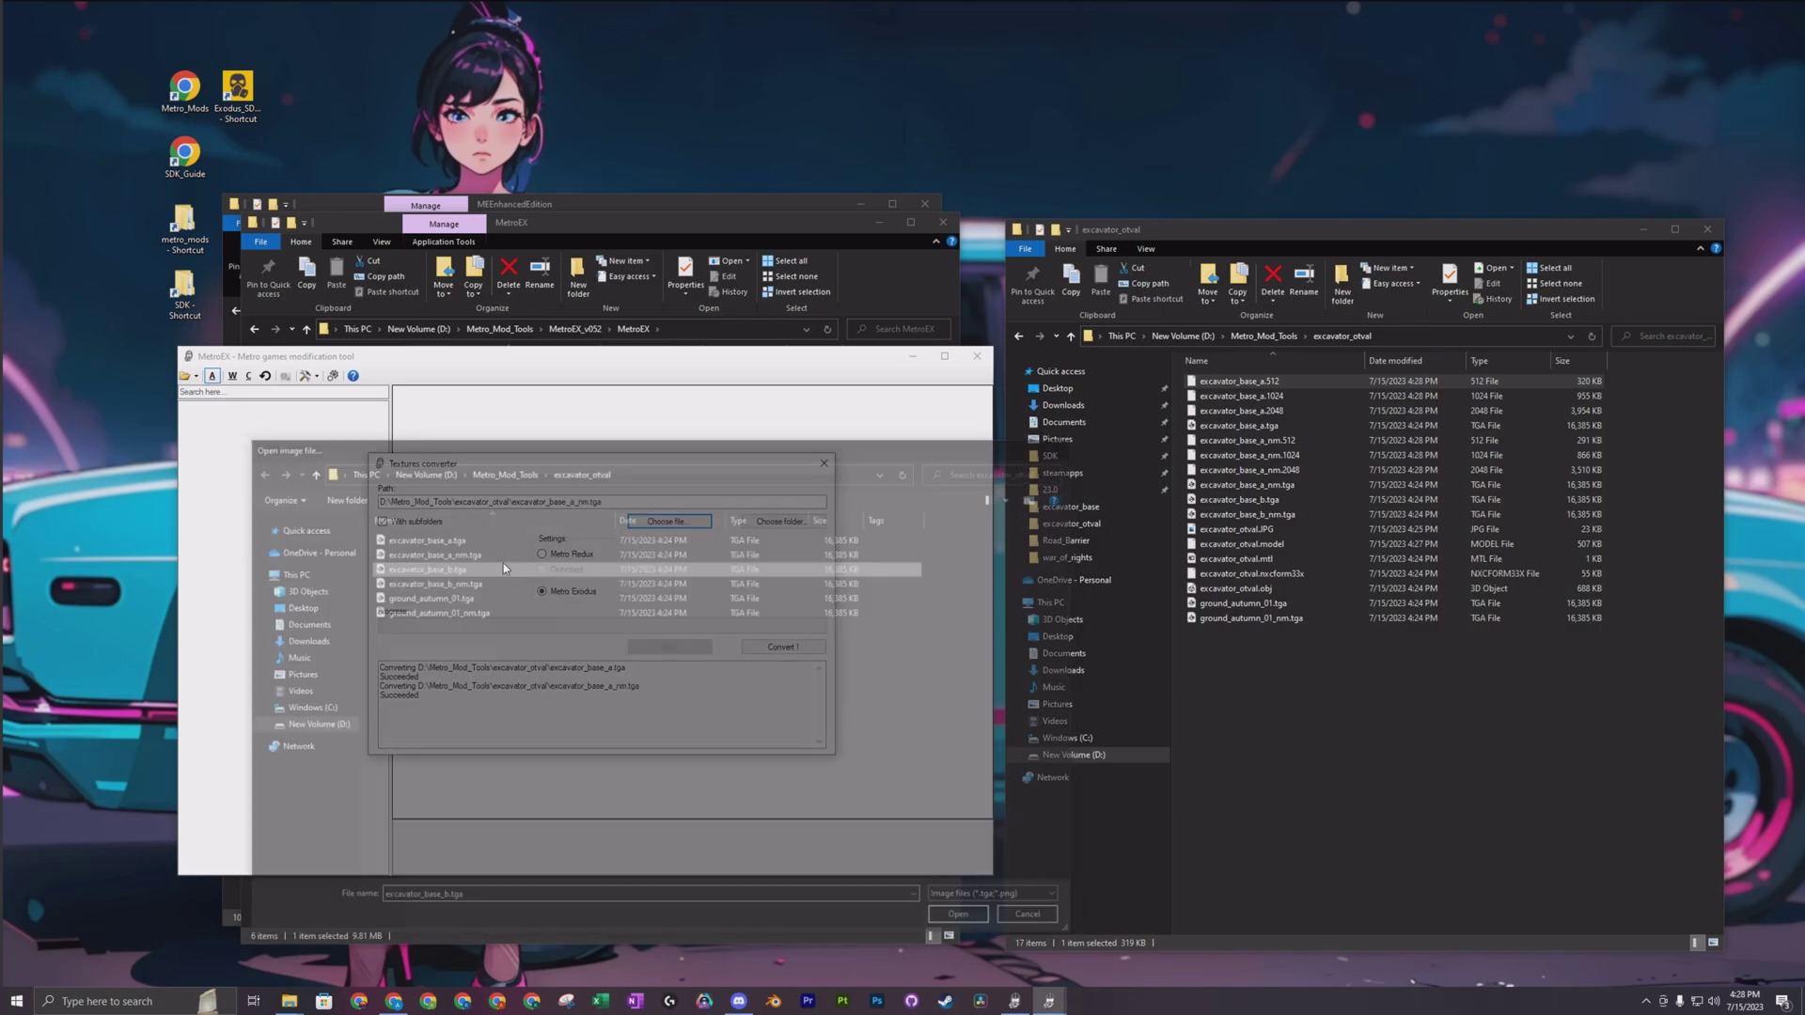
pyautogui.click(745, 647)
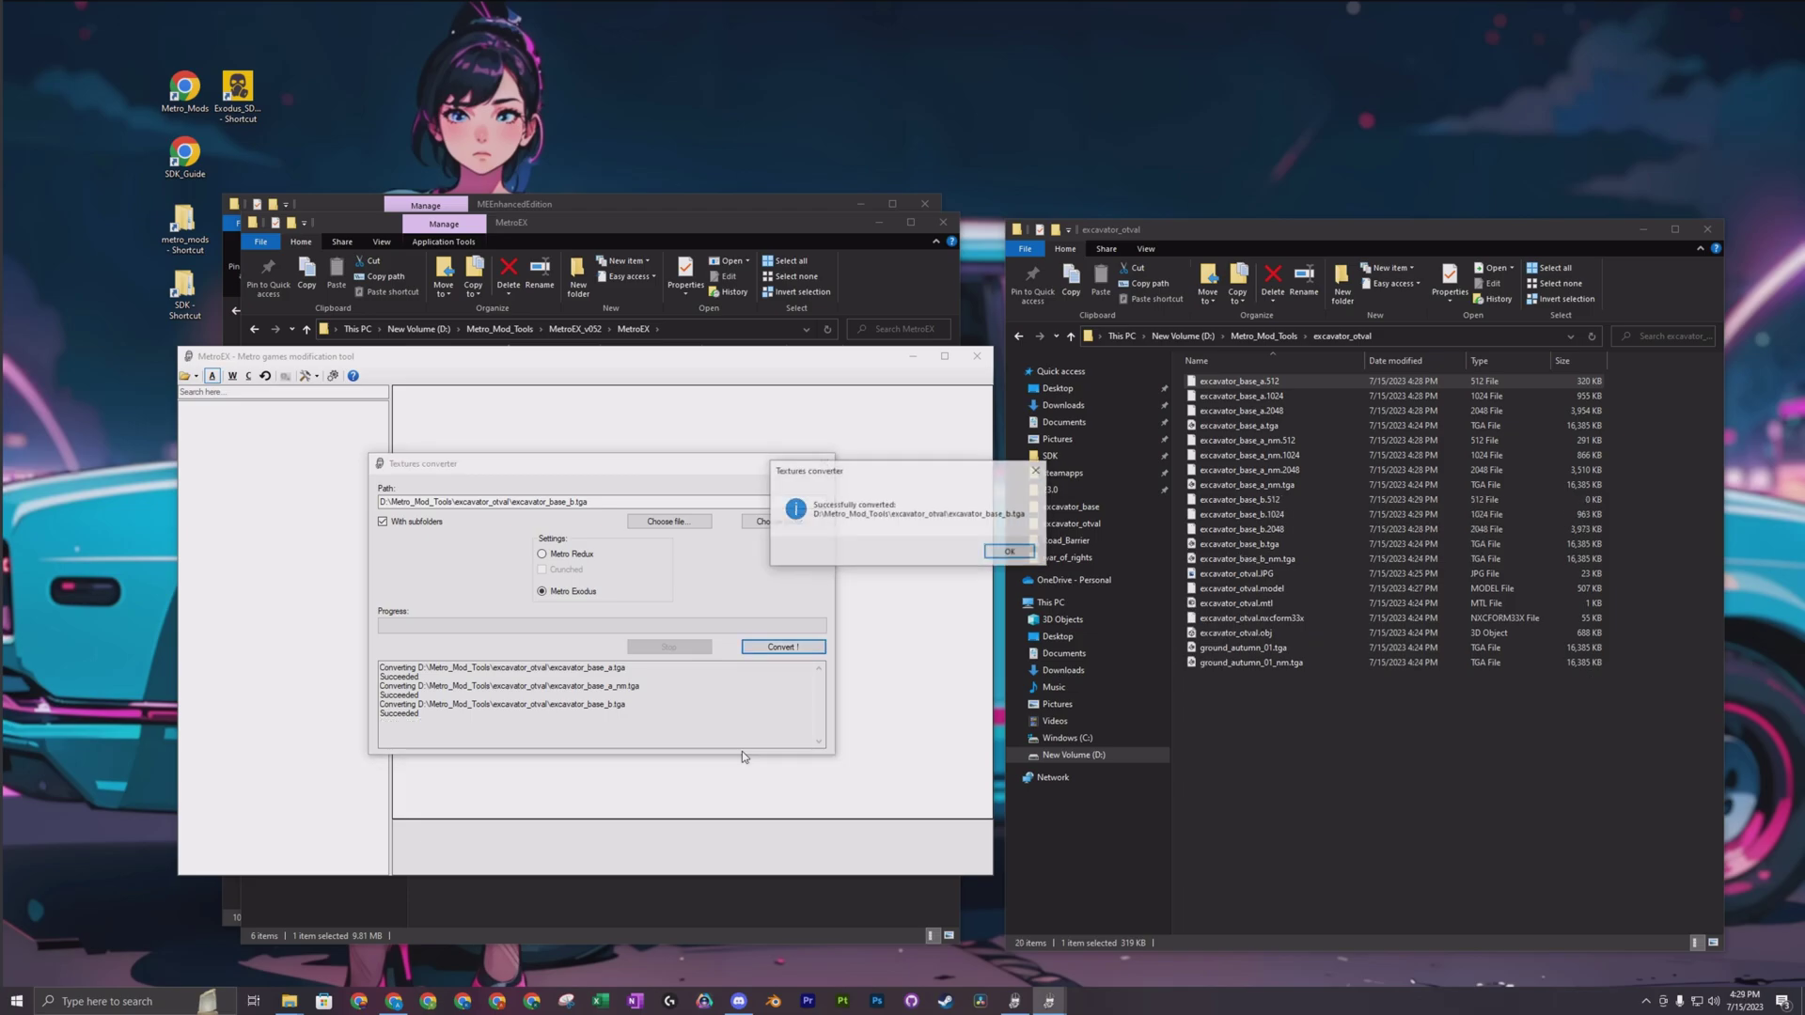
pyautogui.click(1012, 554)
pyautogui.click(670, 521)
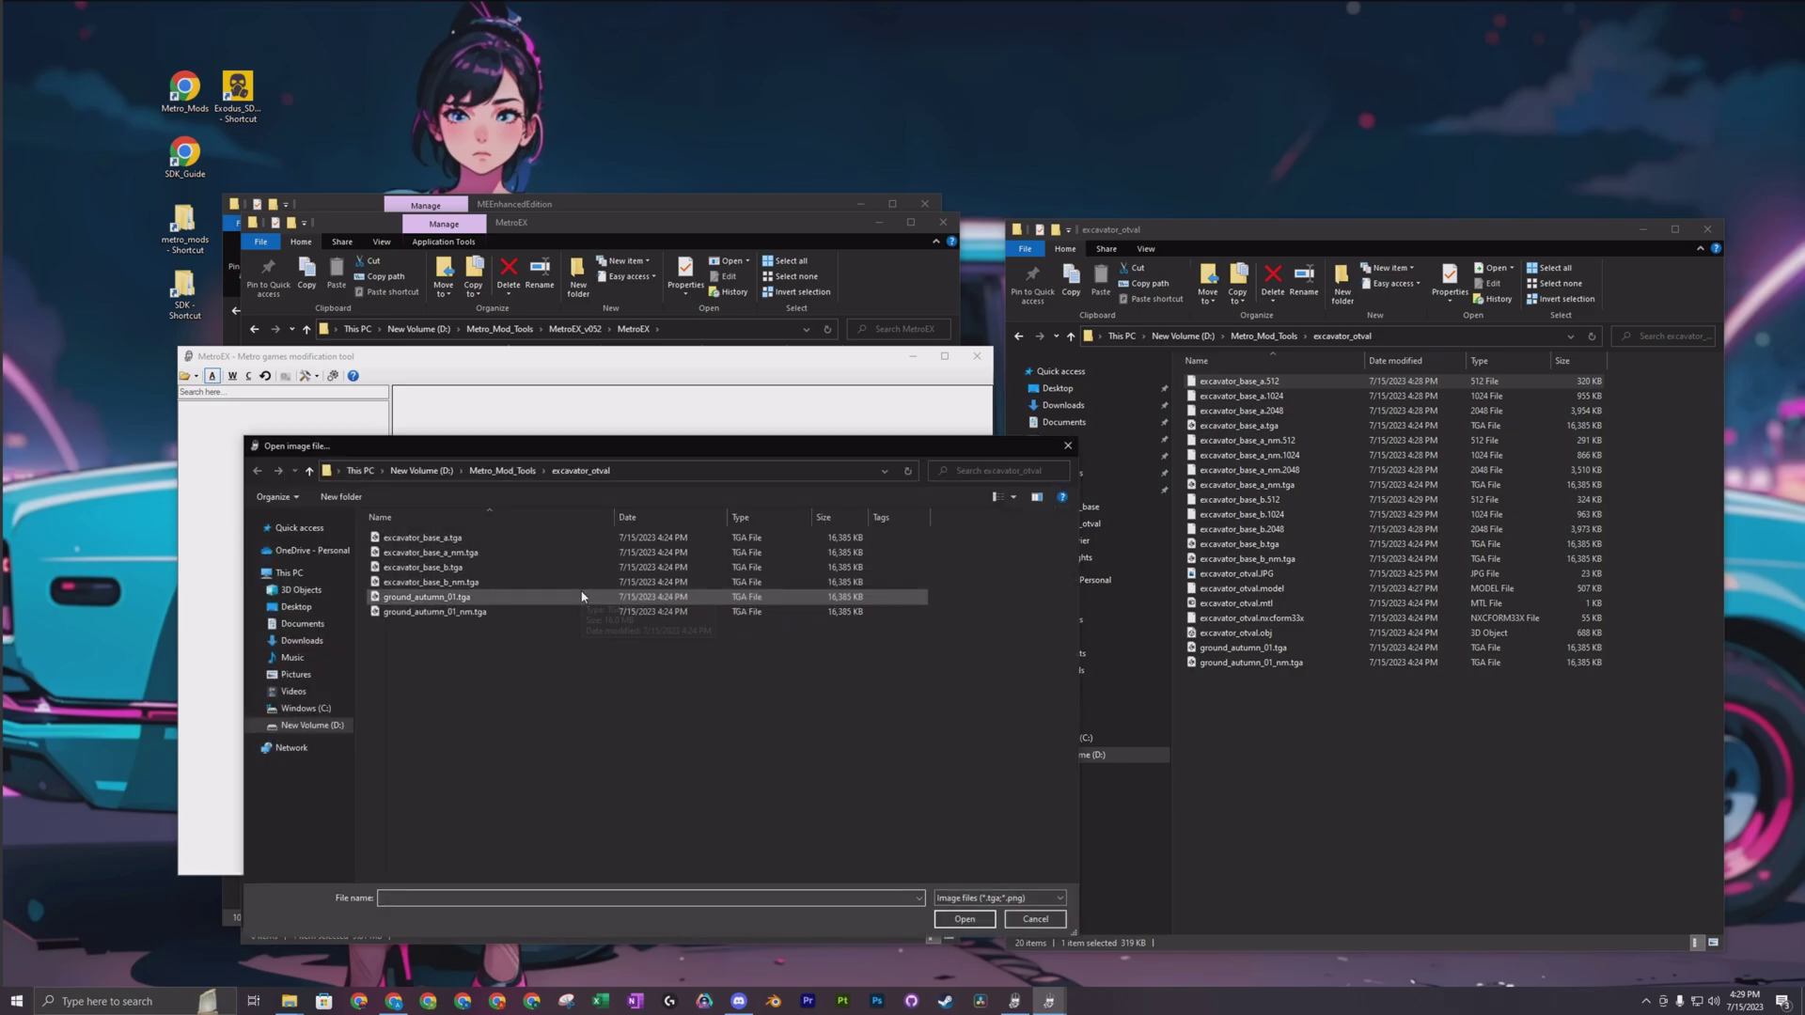
pyautogui.doubleClick(584, 591)
pyautogui.click(782, 647)
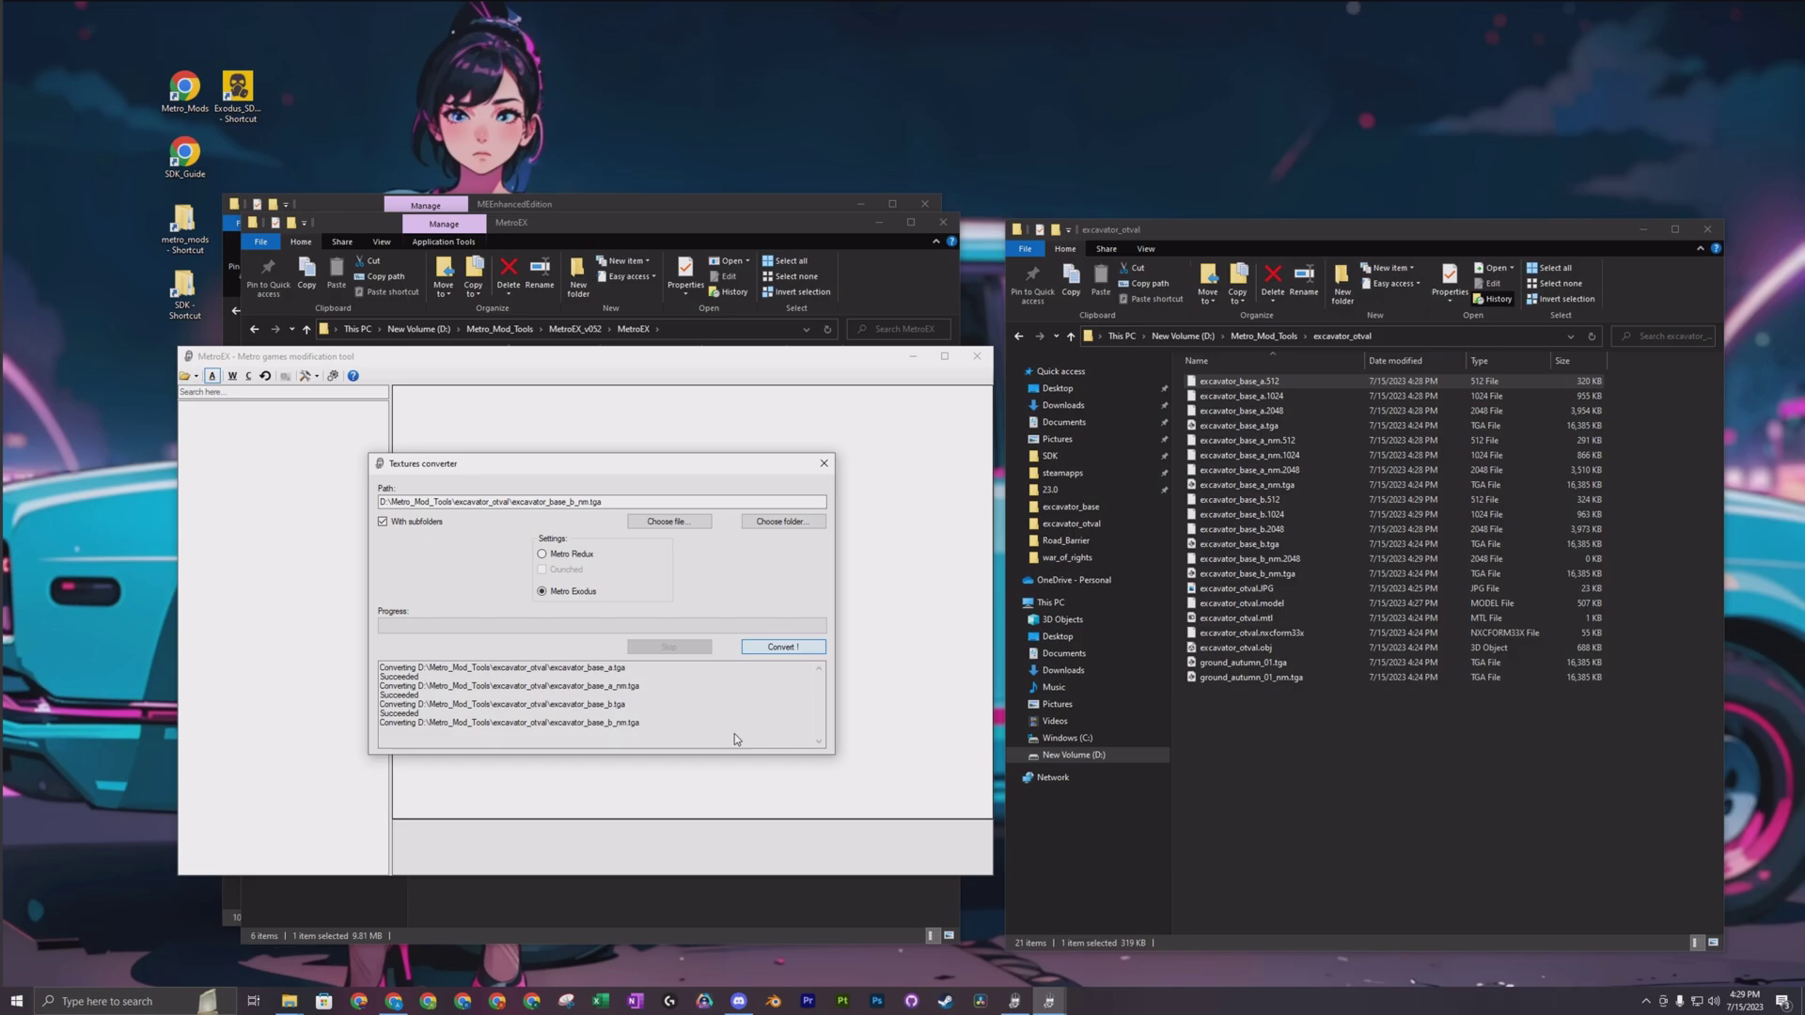
pyautogui.click(1004, 560)
# Step: Convert ground_autumn_01.tga and ground_autumn_01_nm.tga, then sort the excavator_otval files by type
pyautogui.click(642, 520)
pyautogui.doubleClick(532, 601)
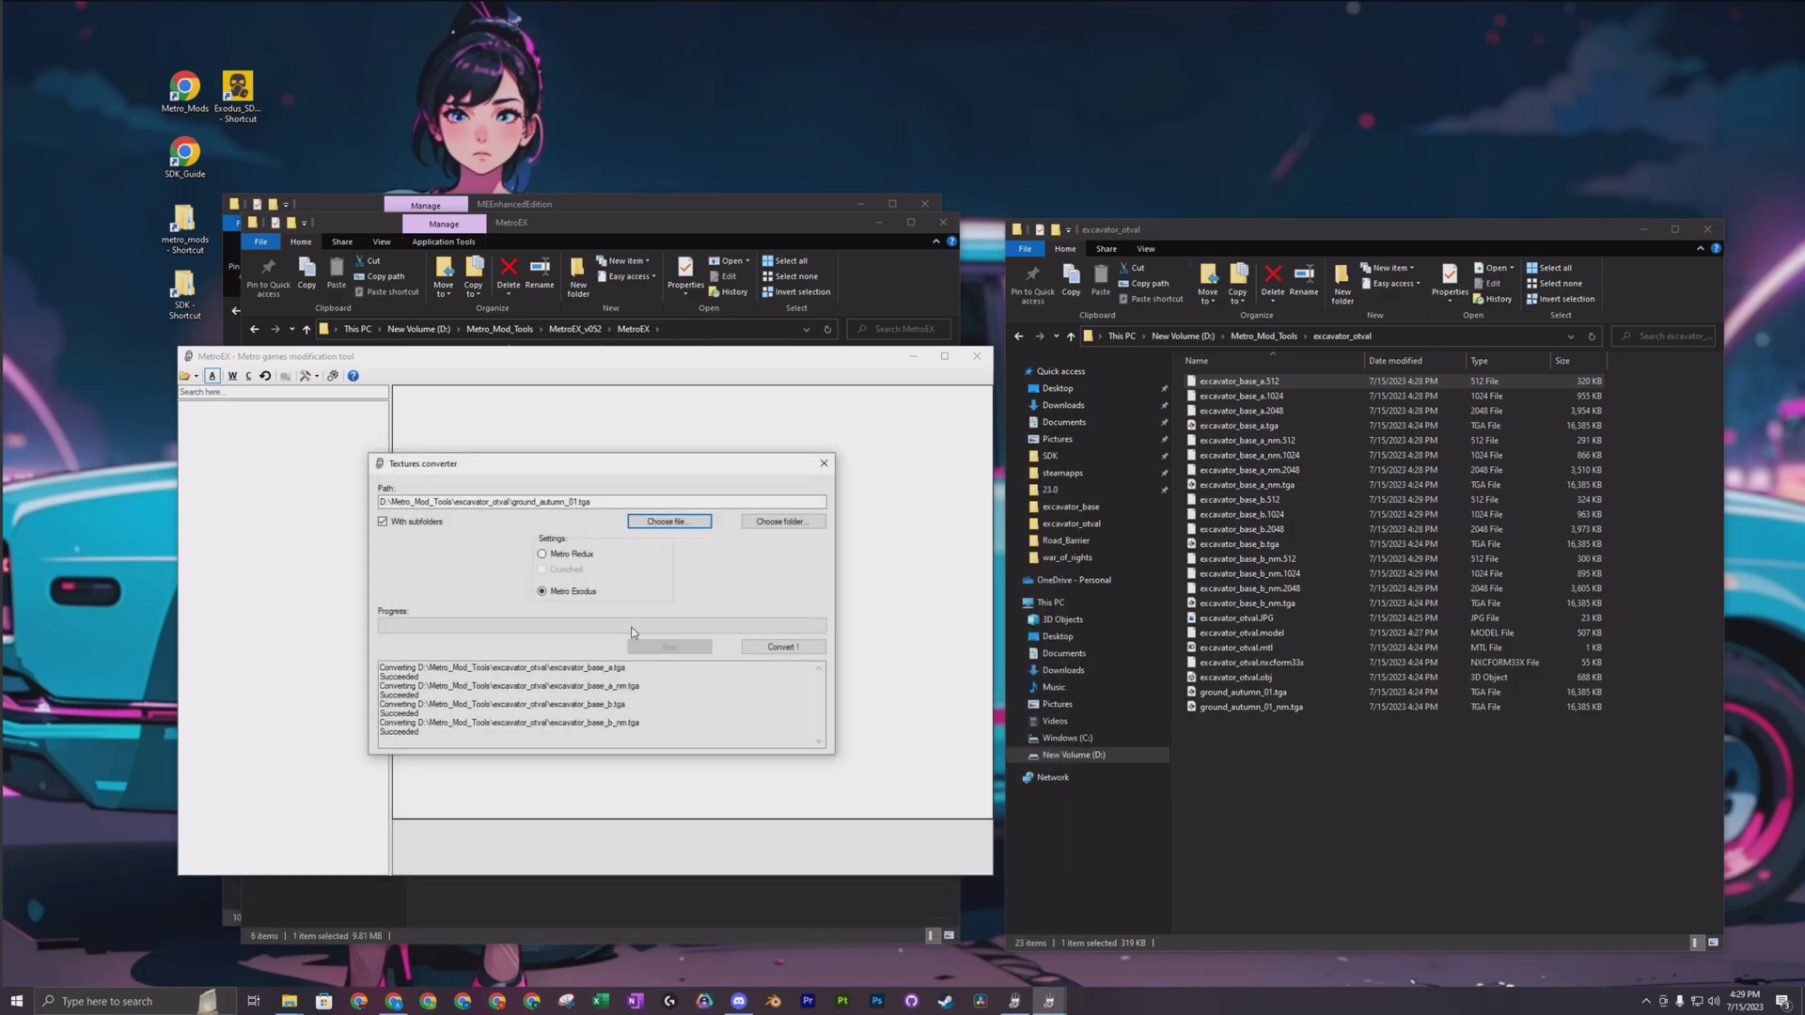
pyautogui.click(775, 648)
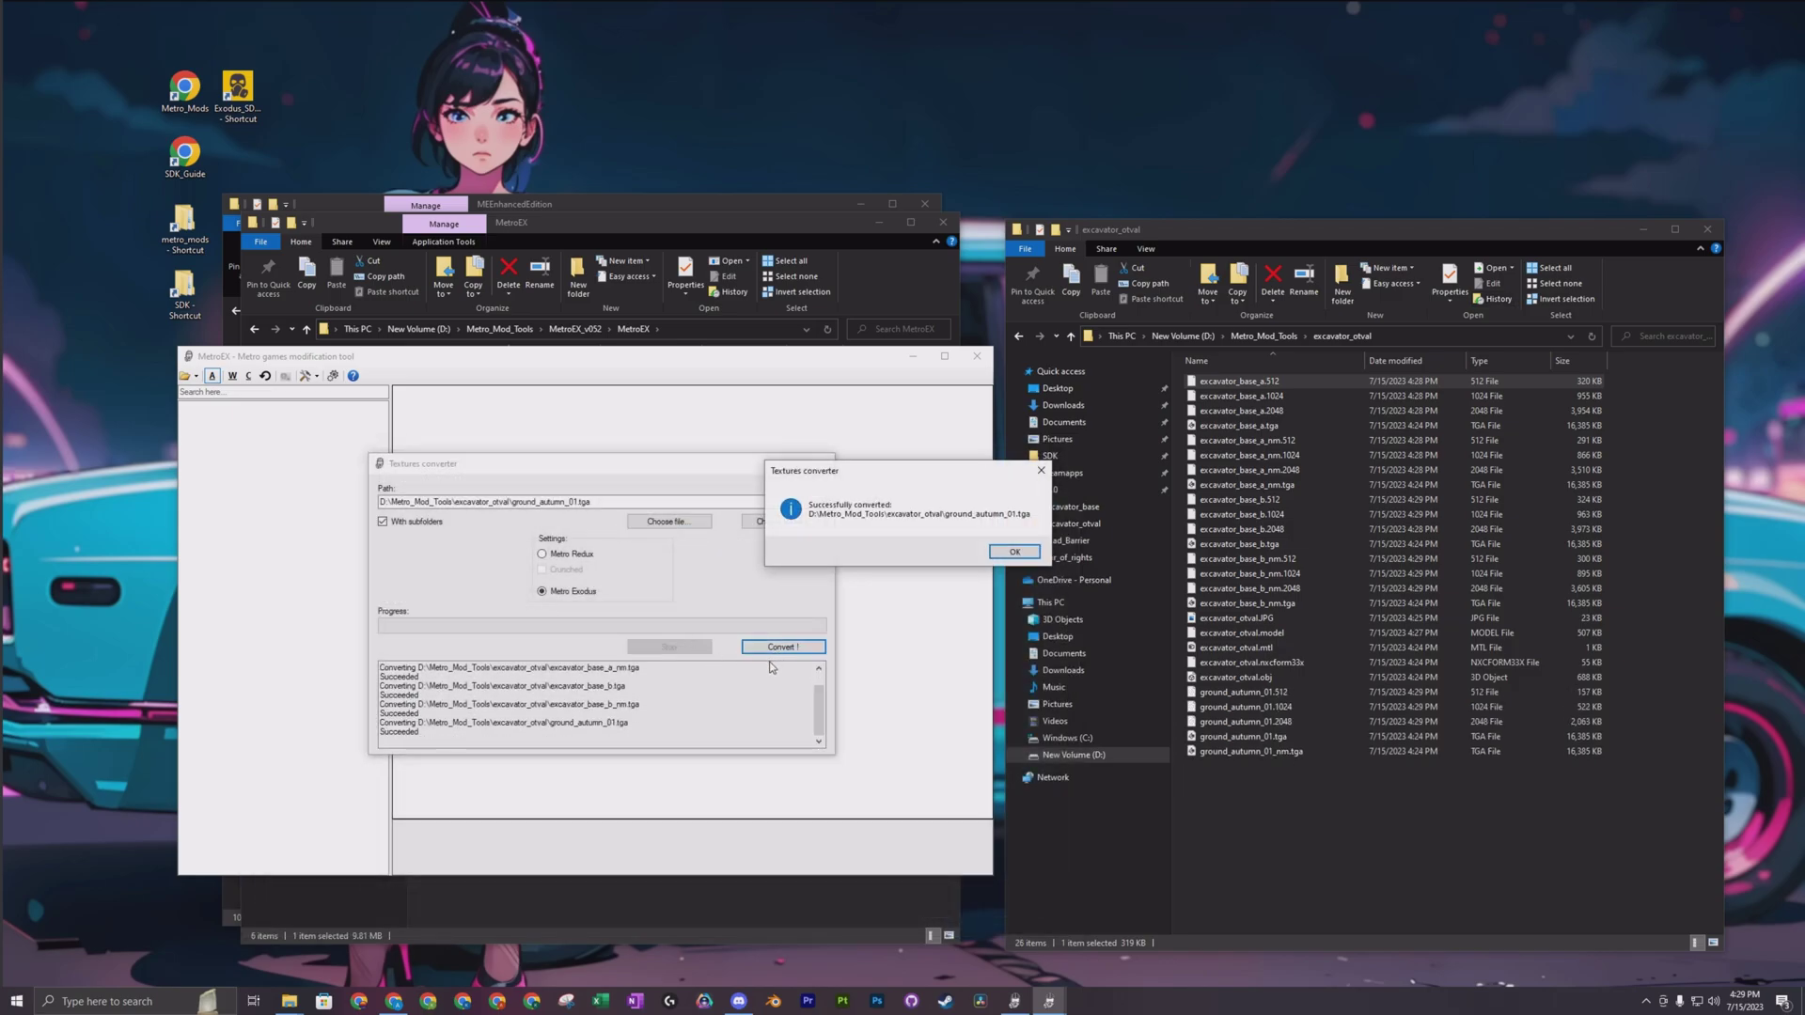
pyautogui.click(1014, 551)
pyautogui.click(669, 520)
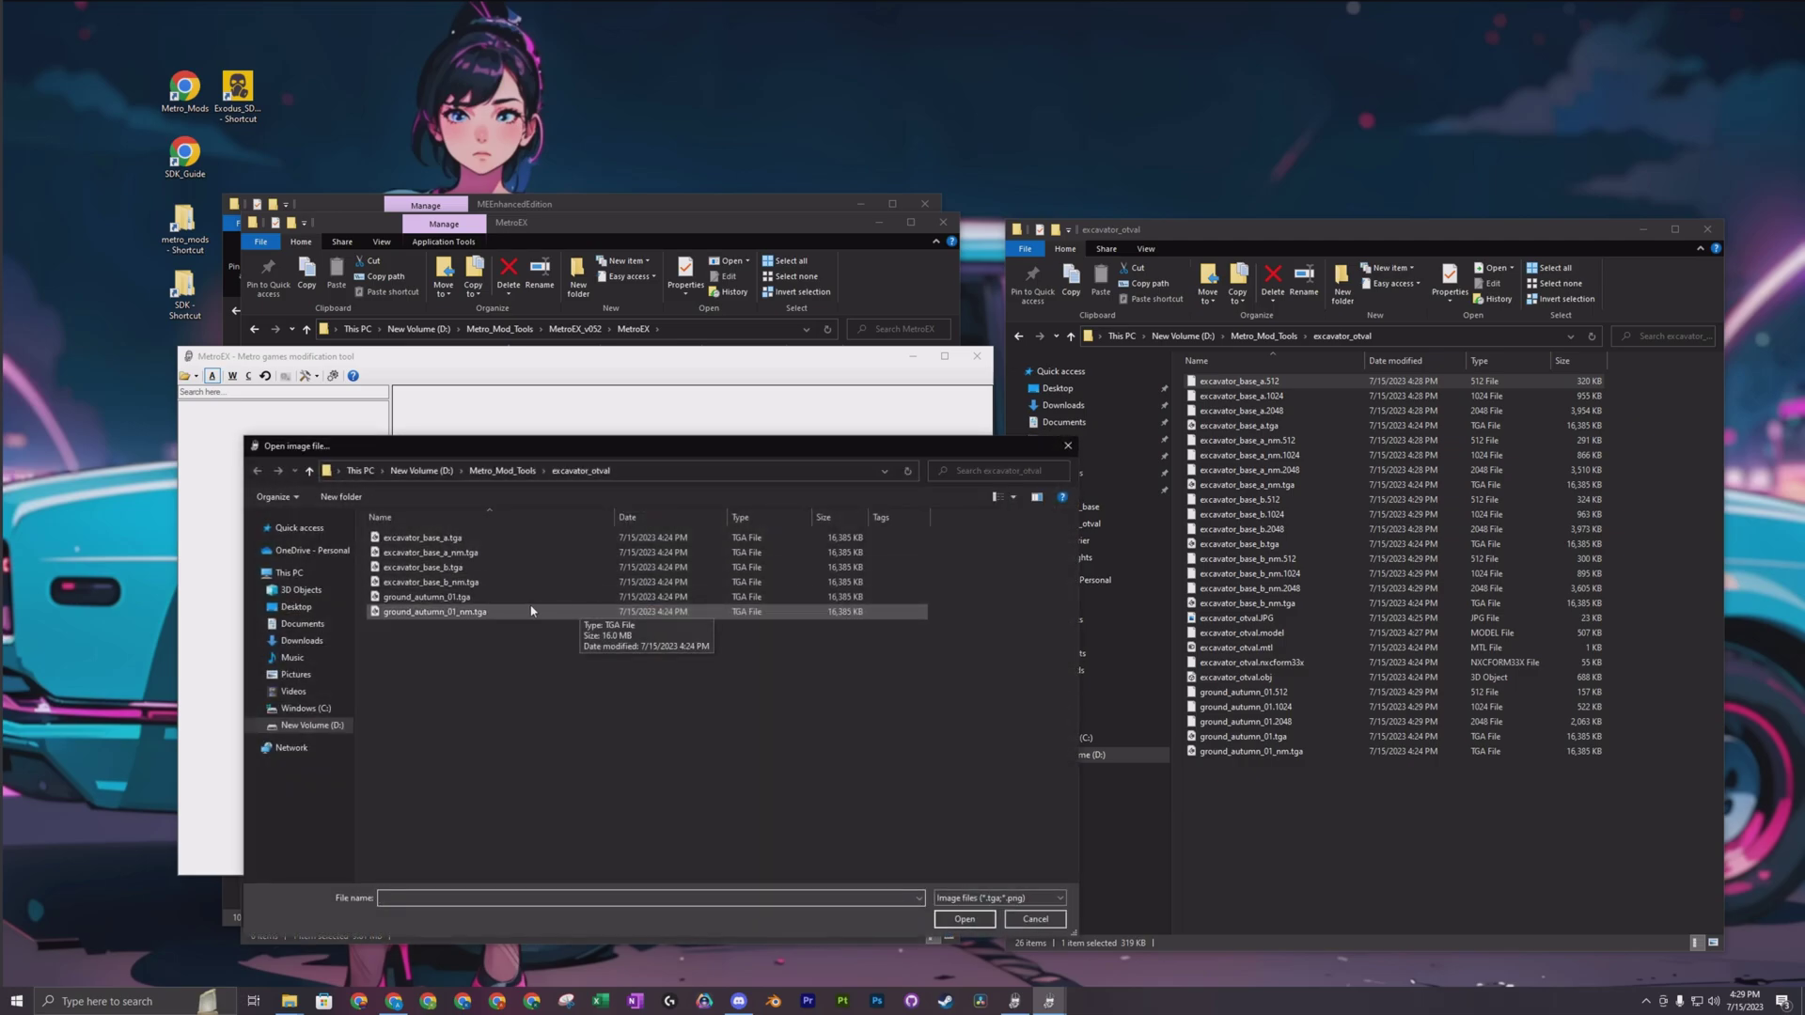
pyautogui.doubleClick(531, 611)
pyautogui.click(766, 648)
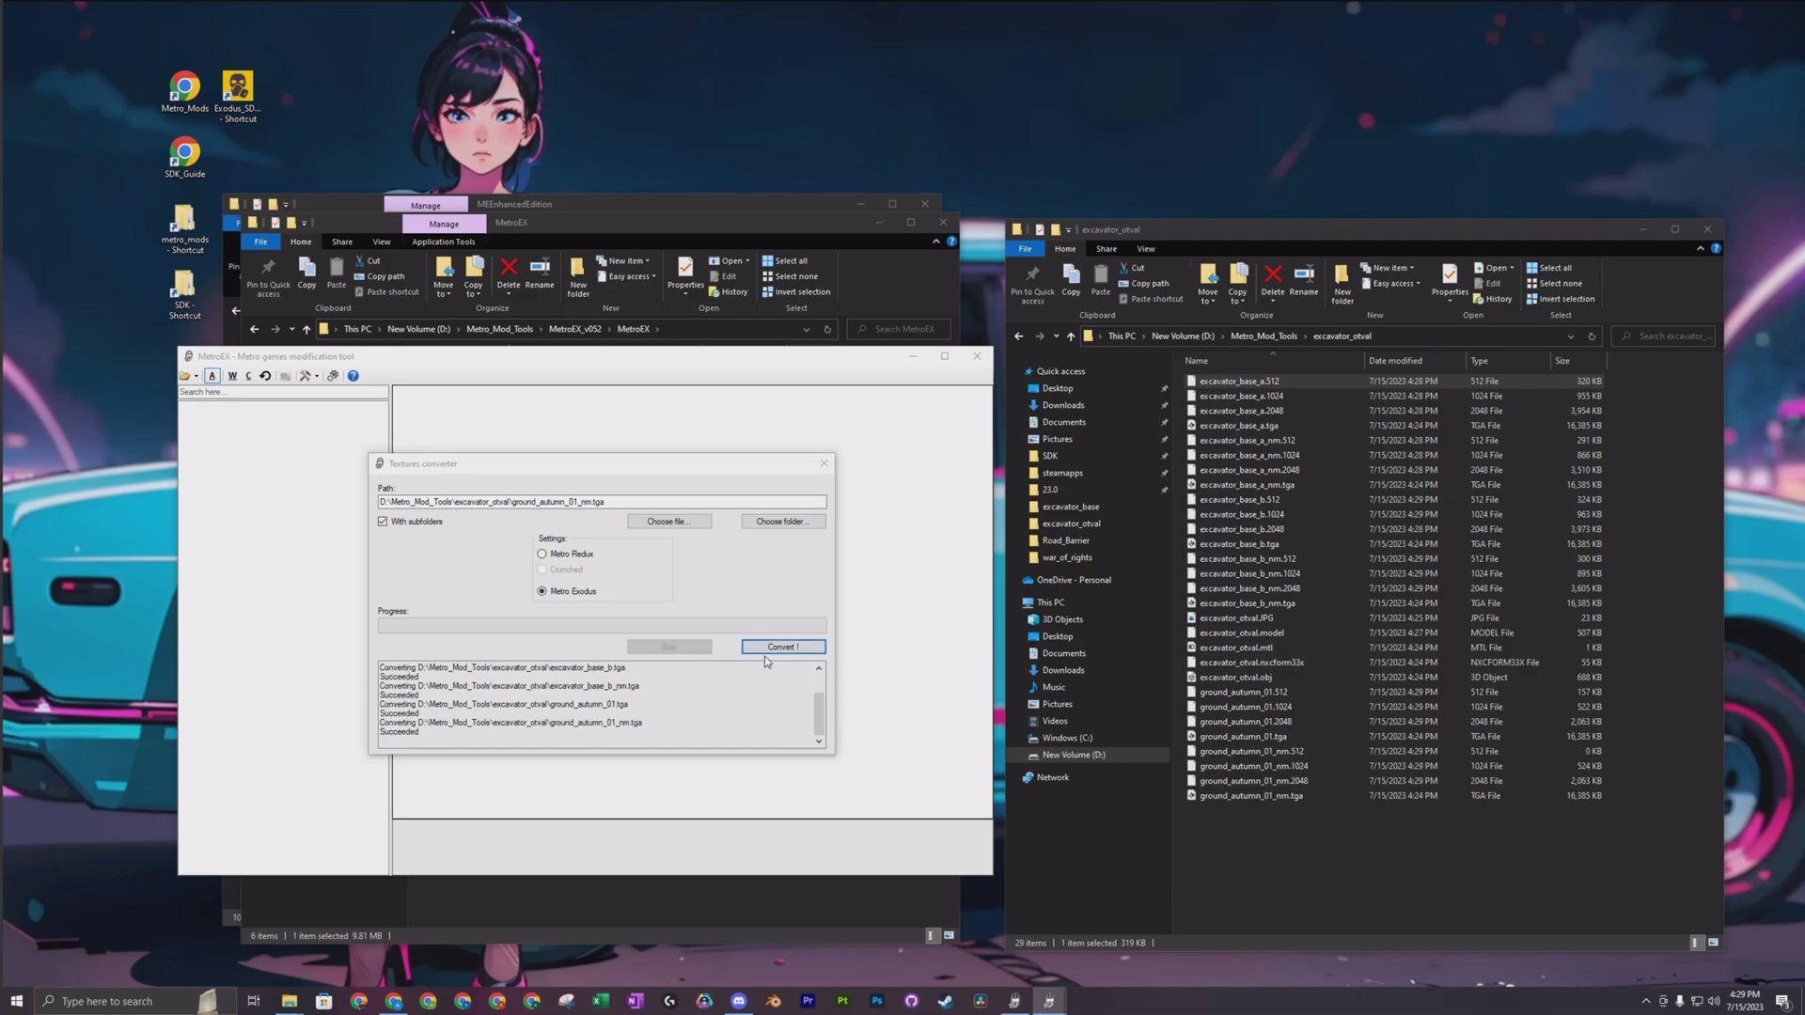
pyautogui.click(953, 575)
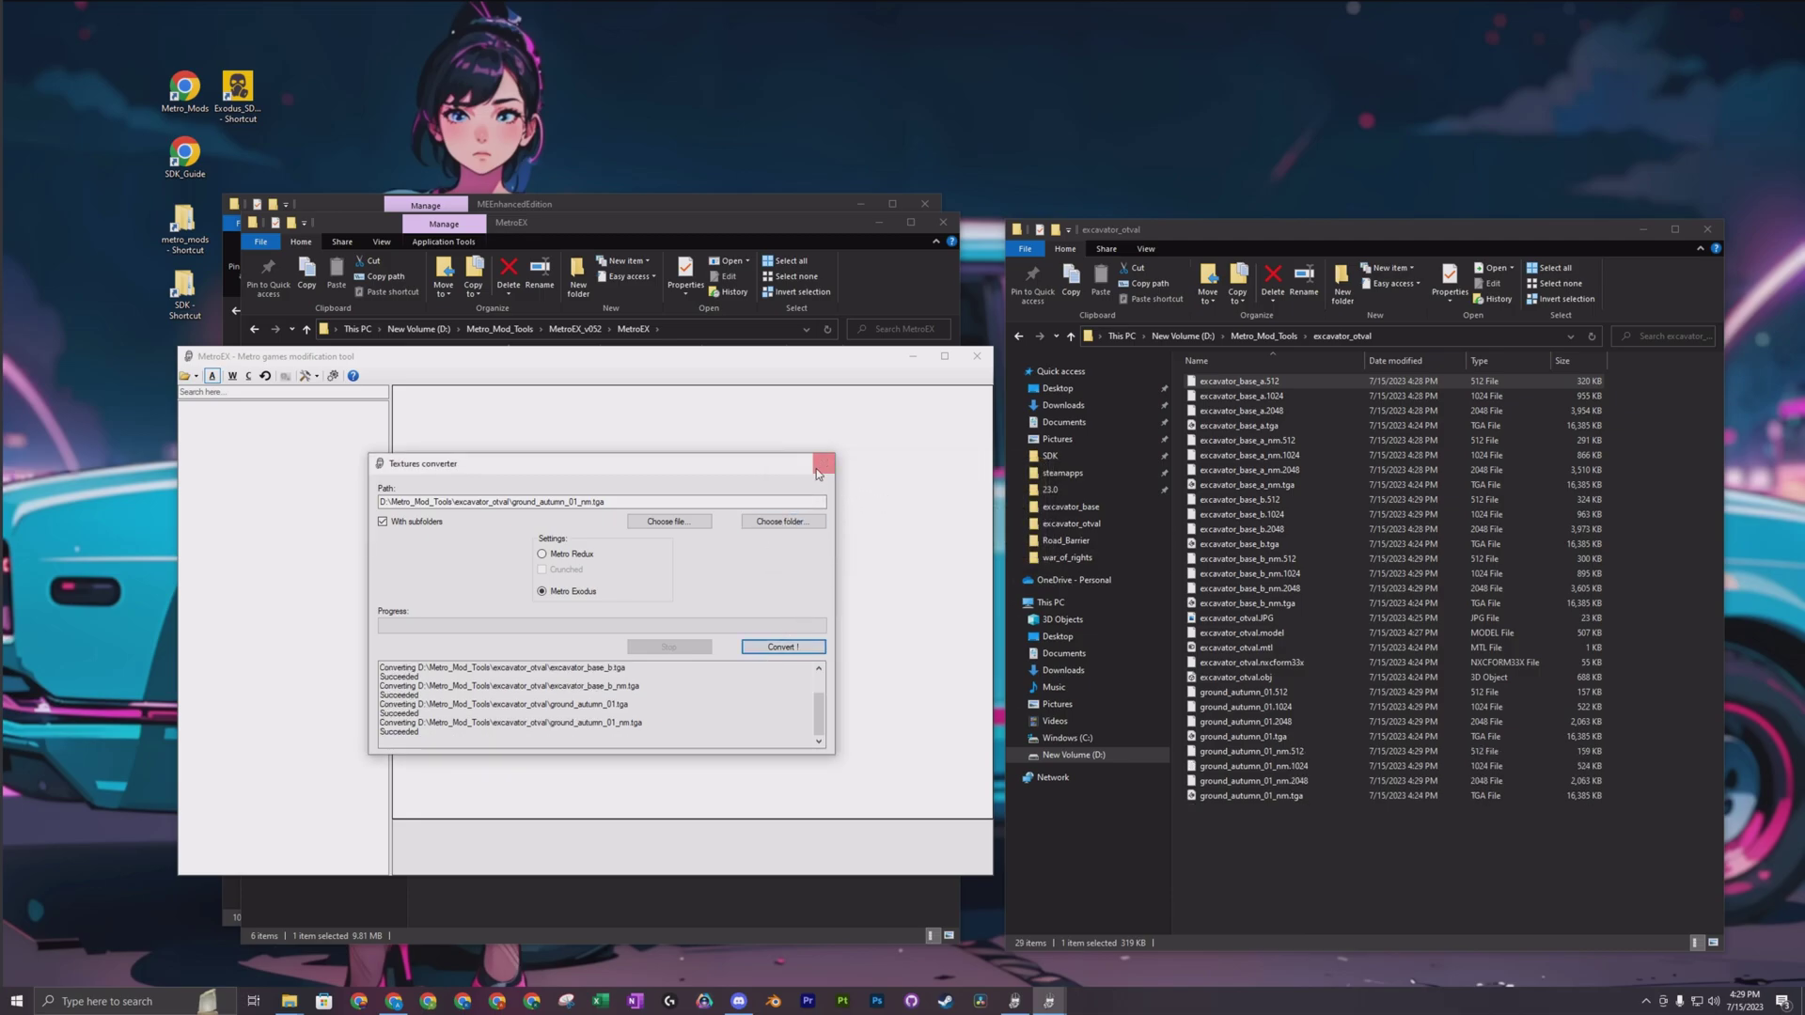
pyautogui.click(1495, 361)
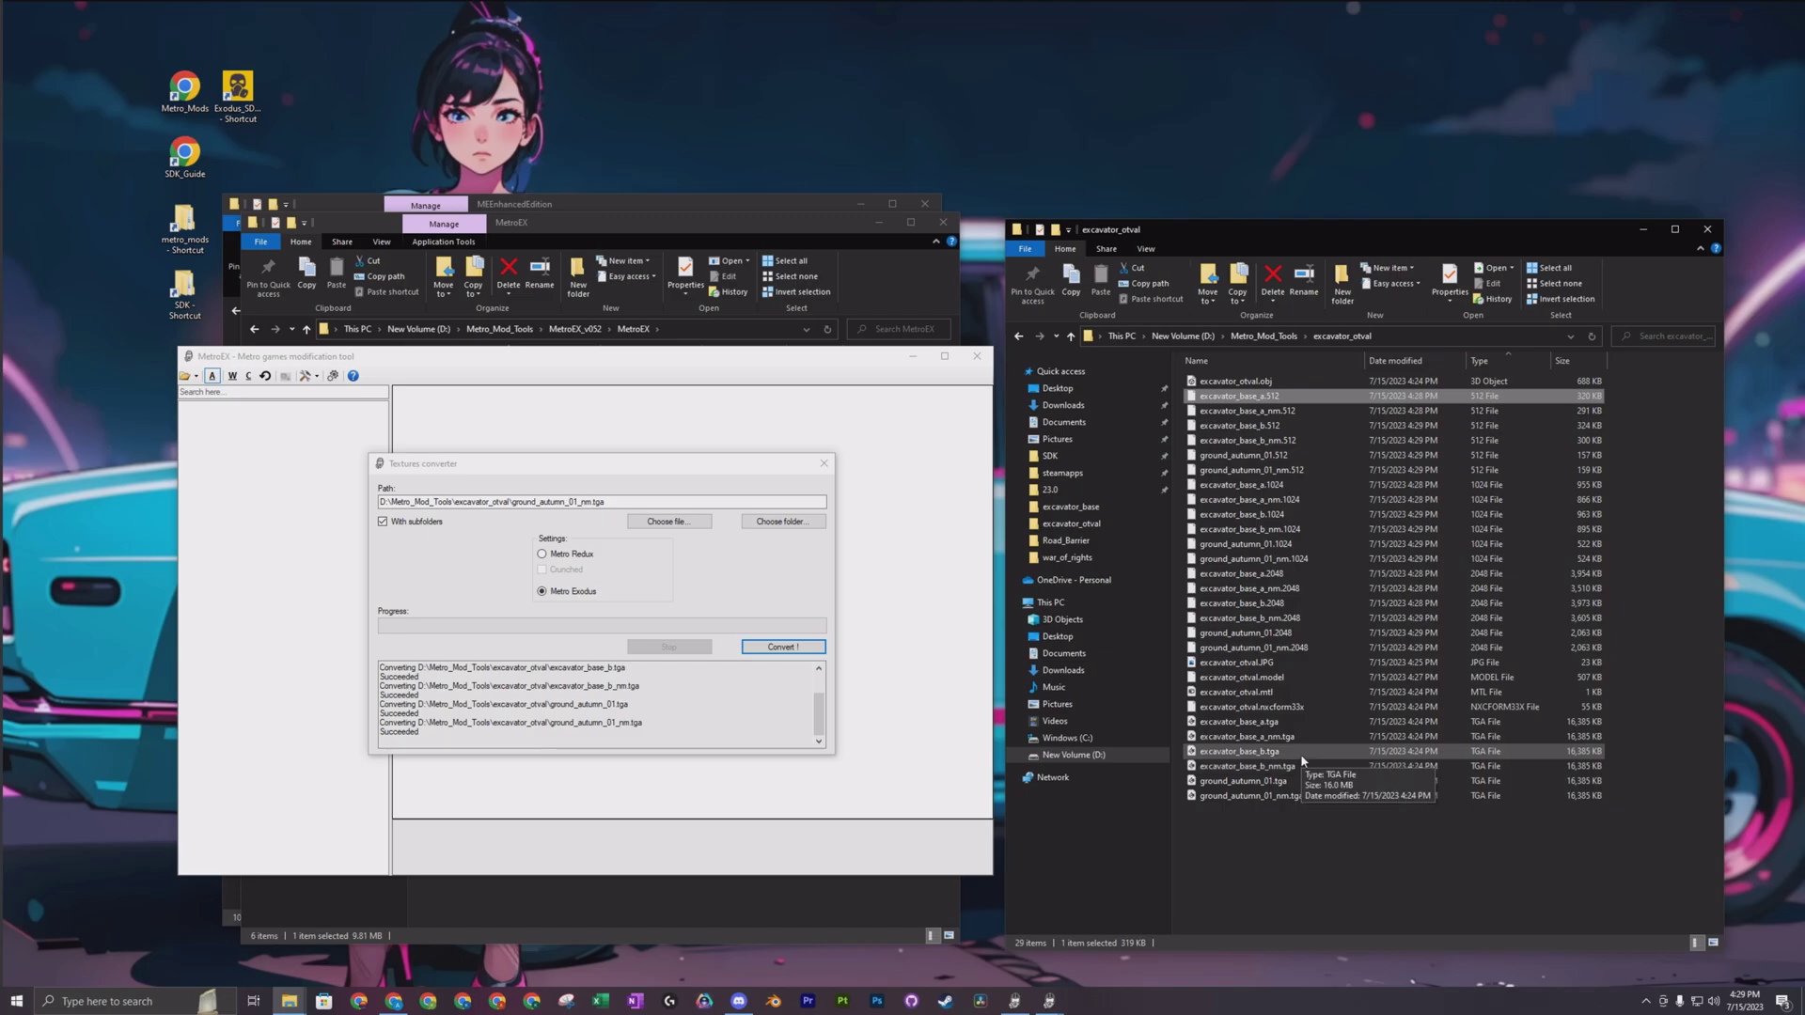
# Step: Close the Textures converter, minimise MetroEX and its folder window, and deselect files in excavator_otval
pyautogui.click(824, 463)
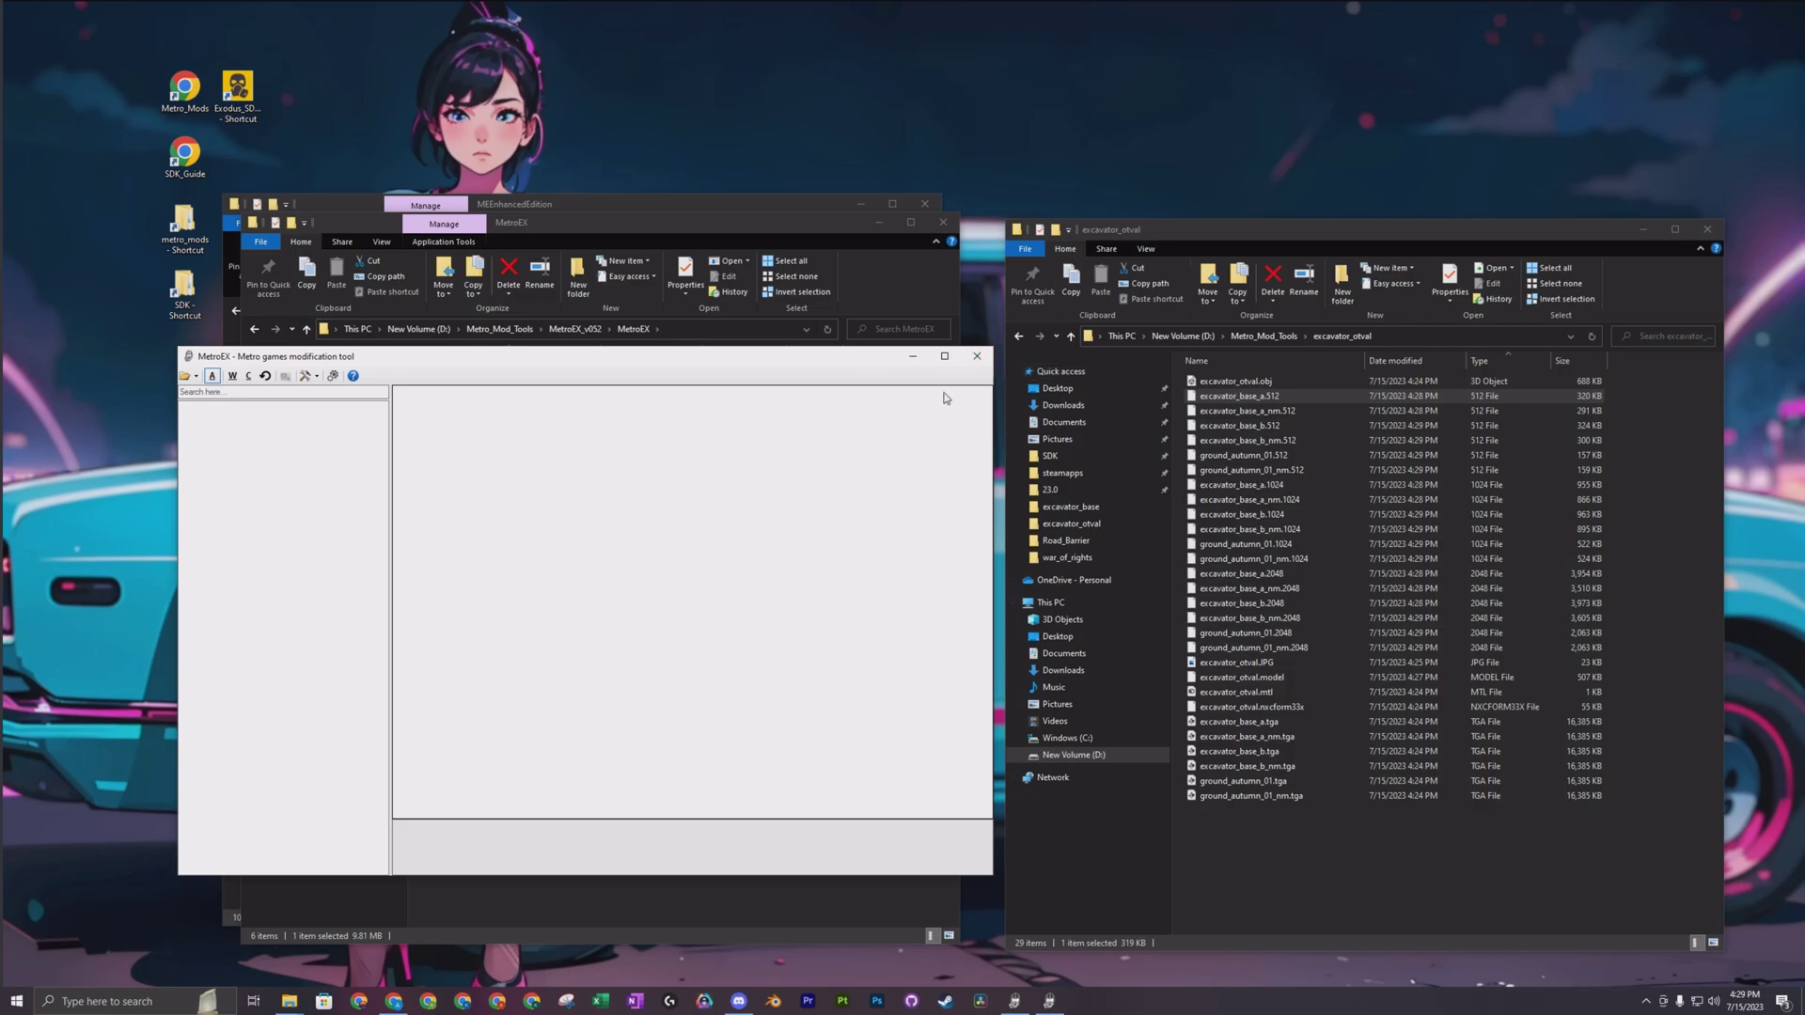
pyautogui.moveTo(849, 371); pyautogui.dragTo(834, 378)
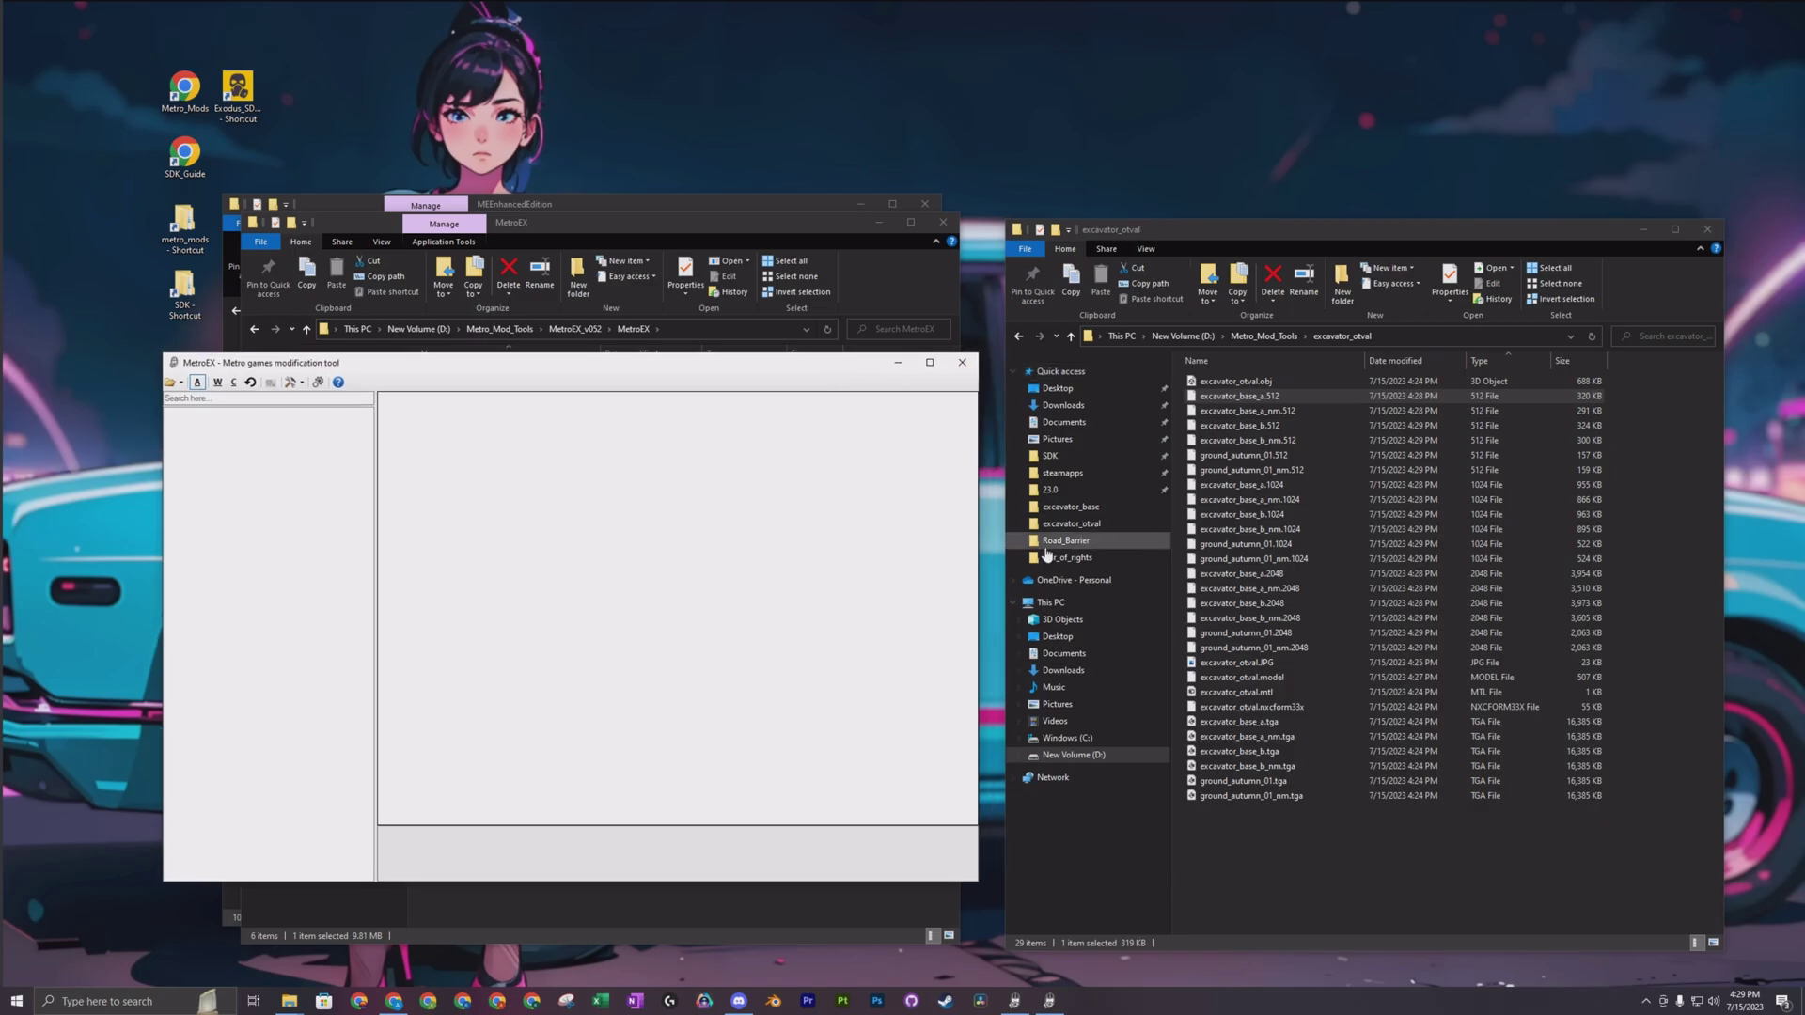
pyautogui.click(898, 363)
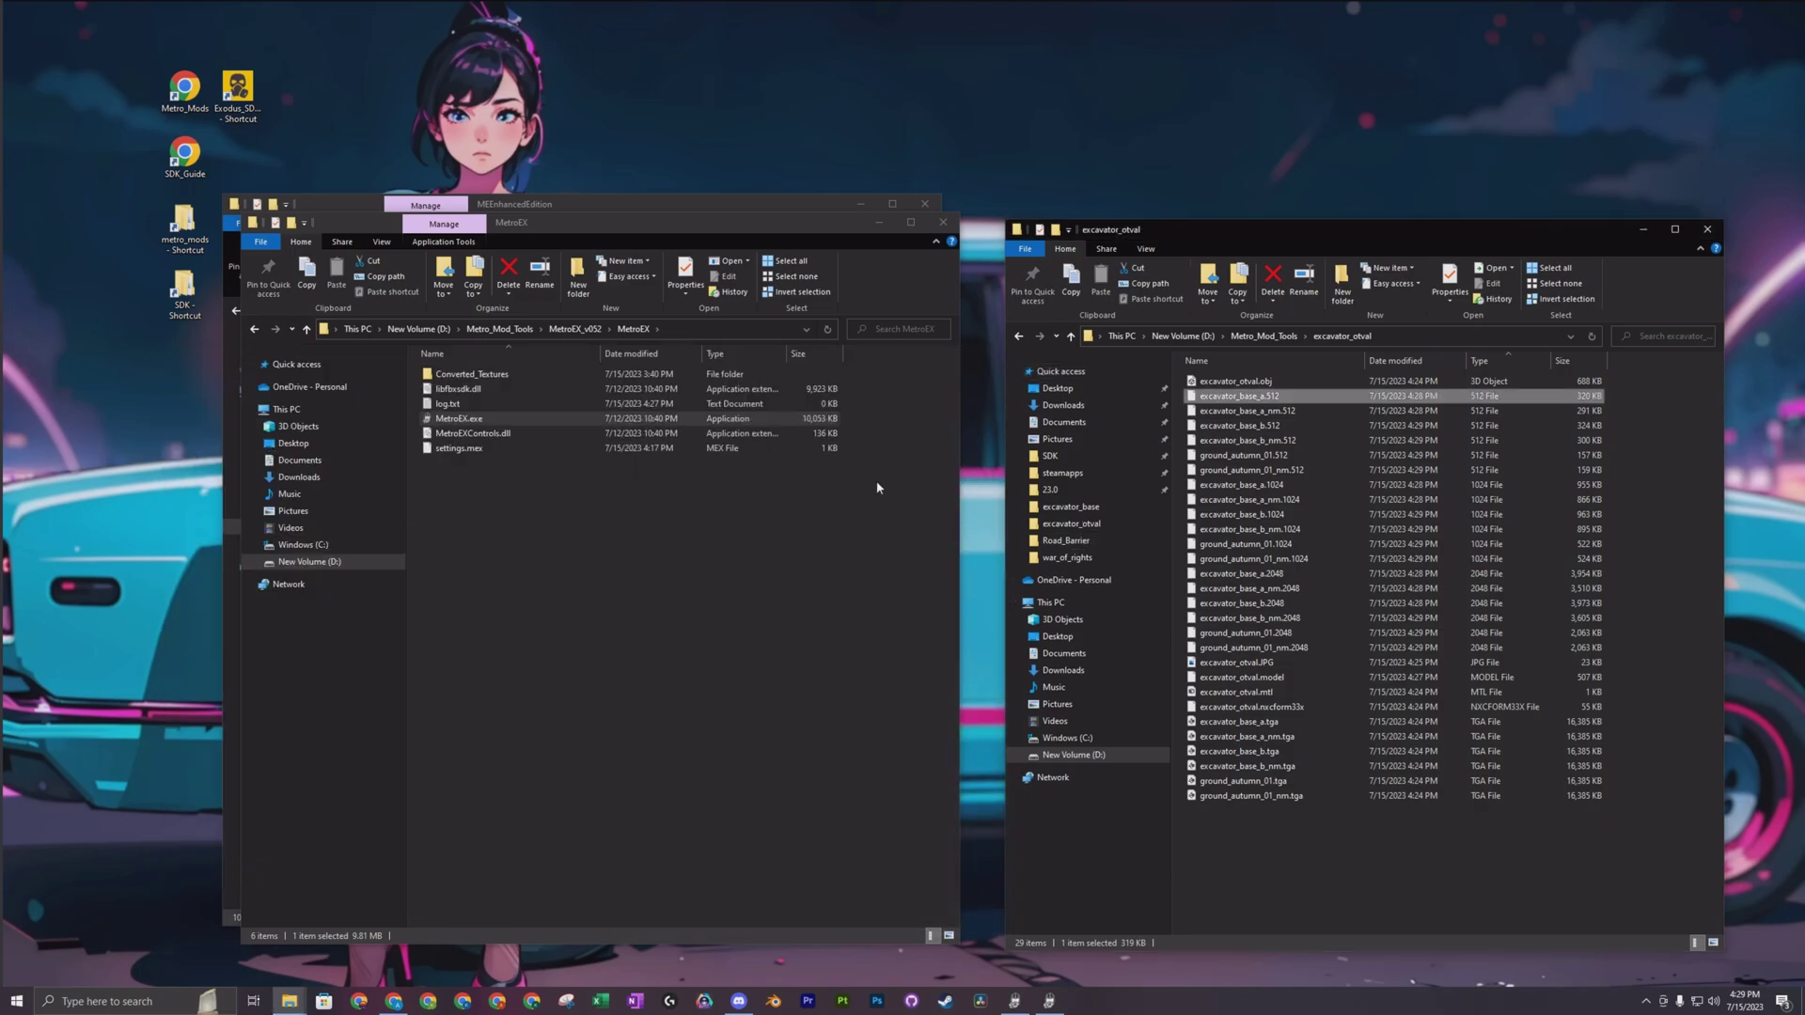
pyautogui.click(883, 228)
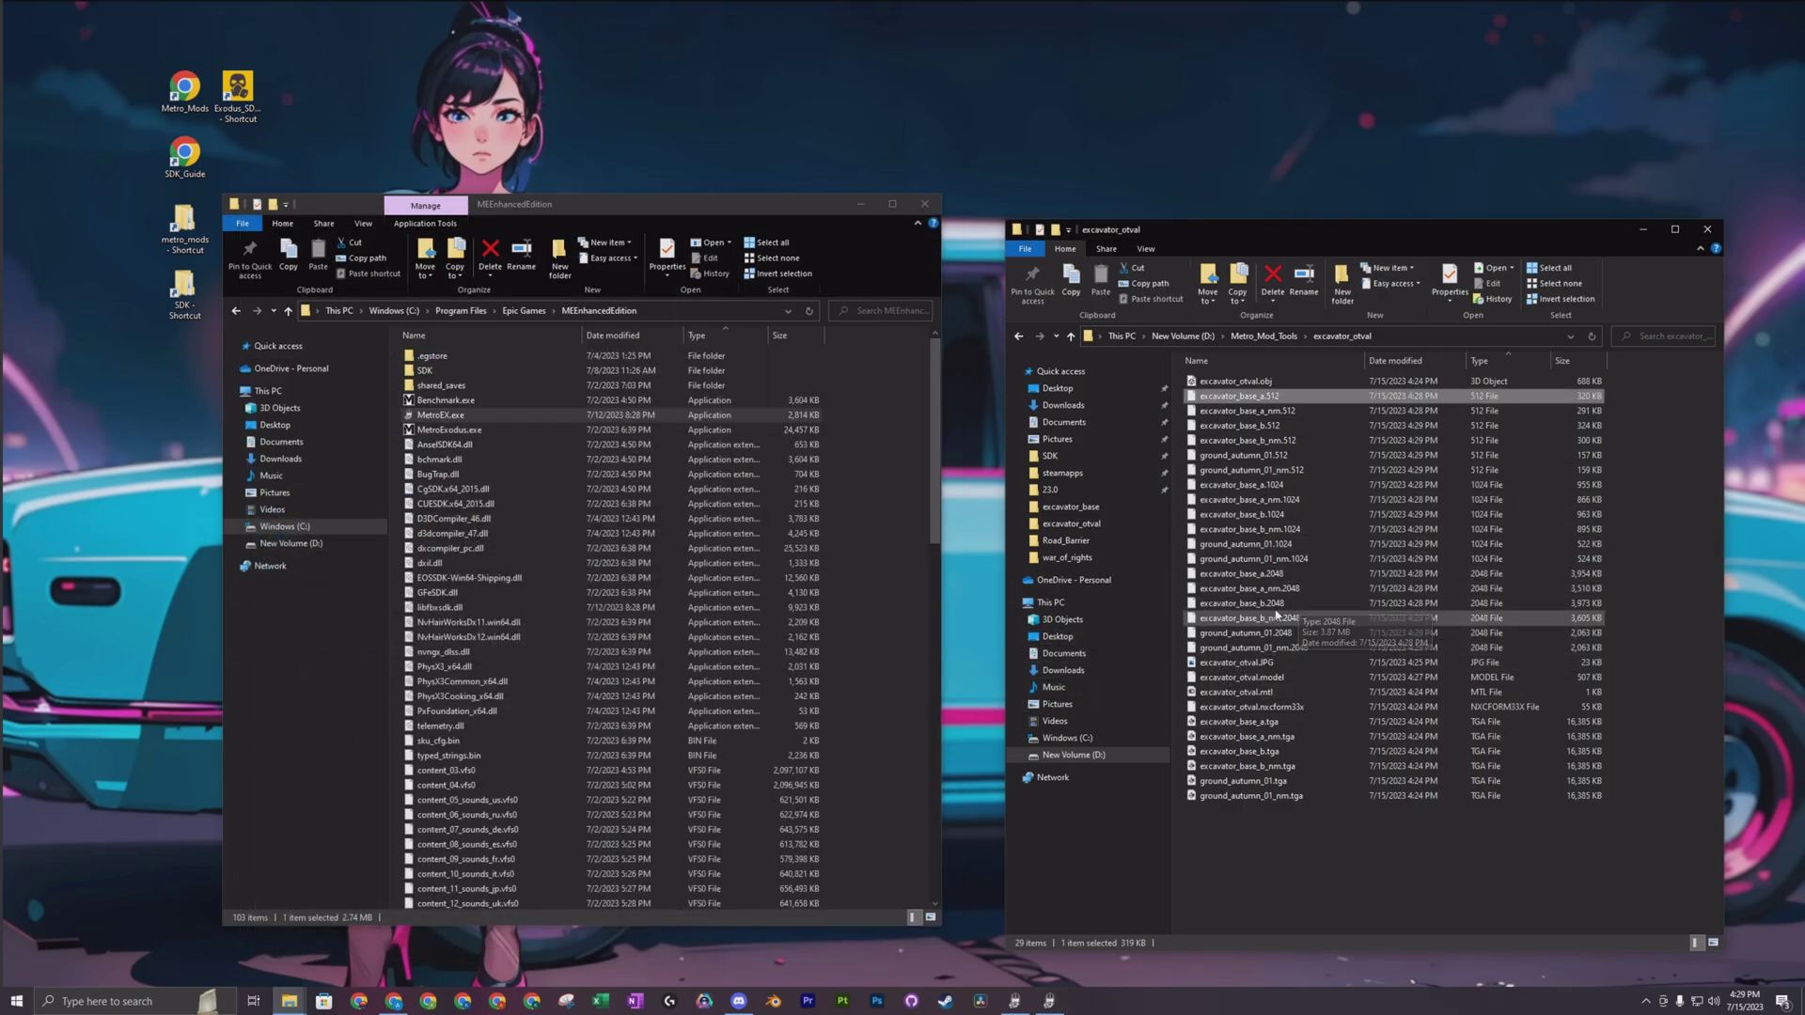
pyautogui.click(1276, 879)
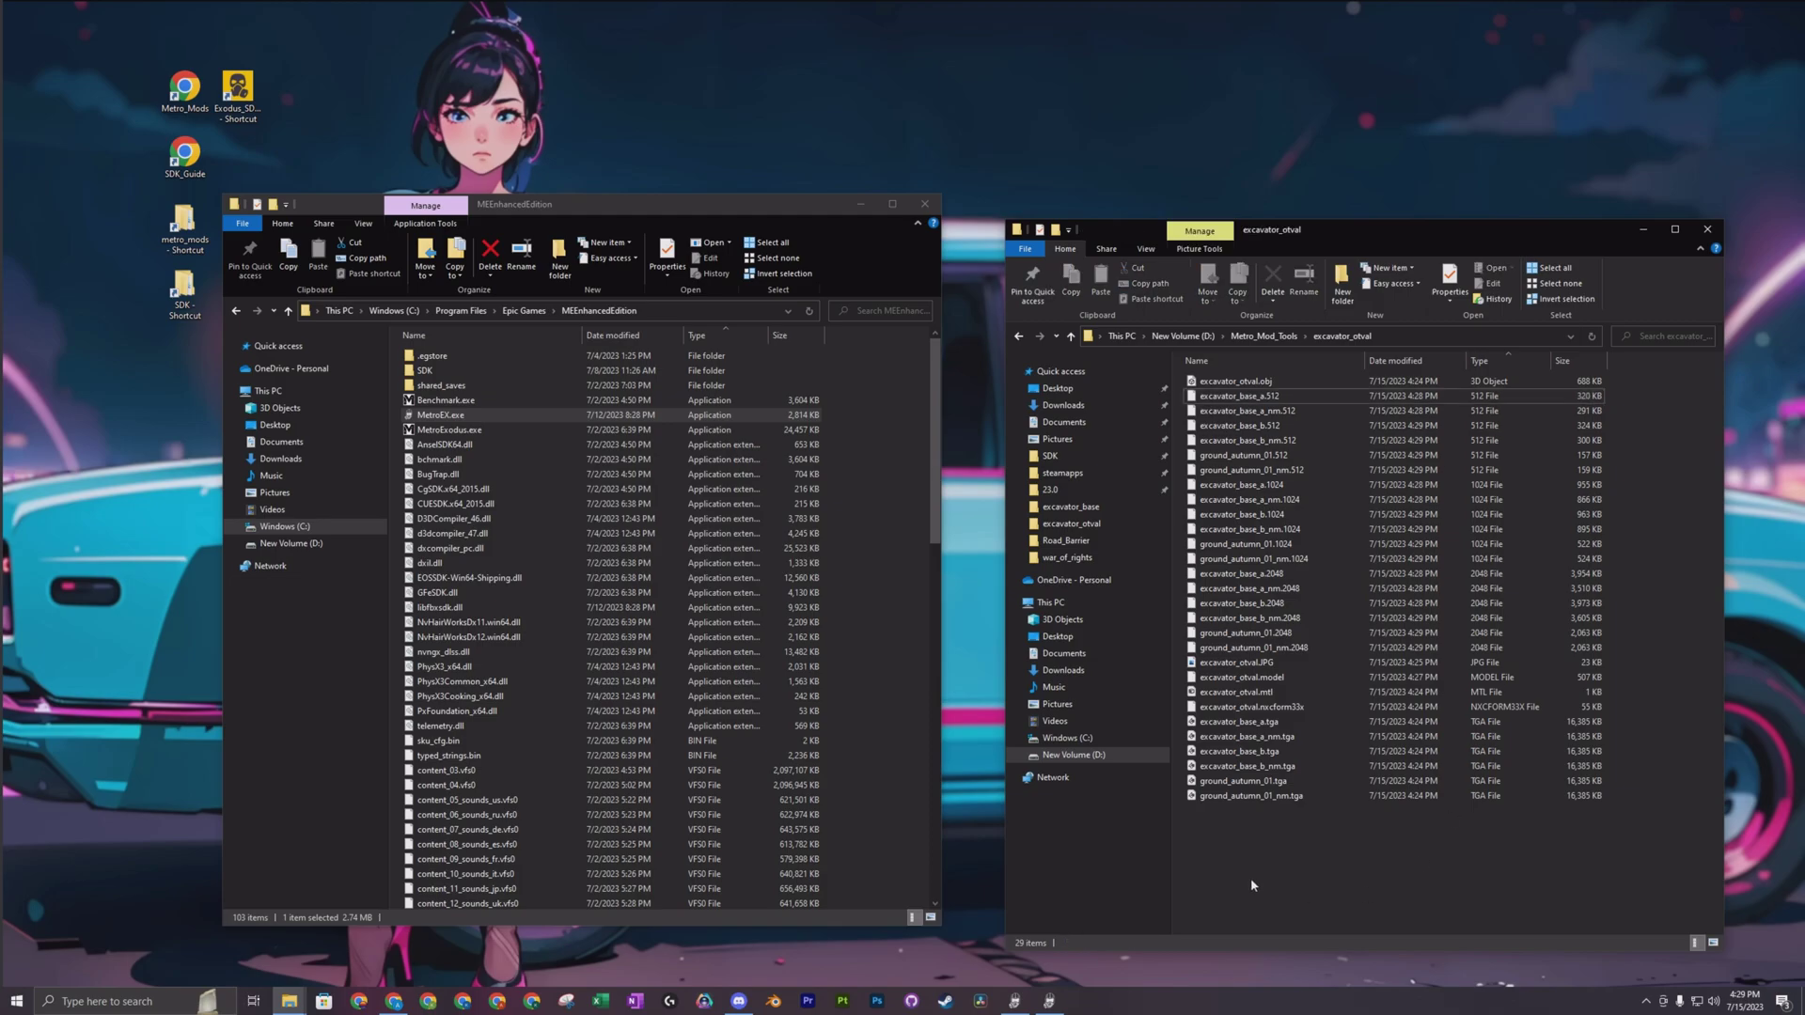